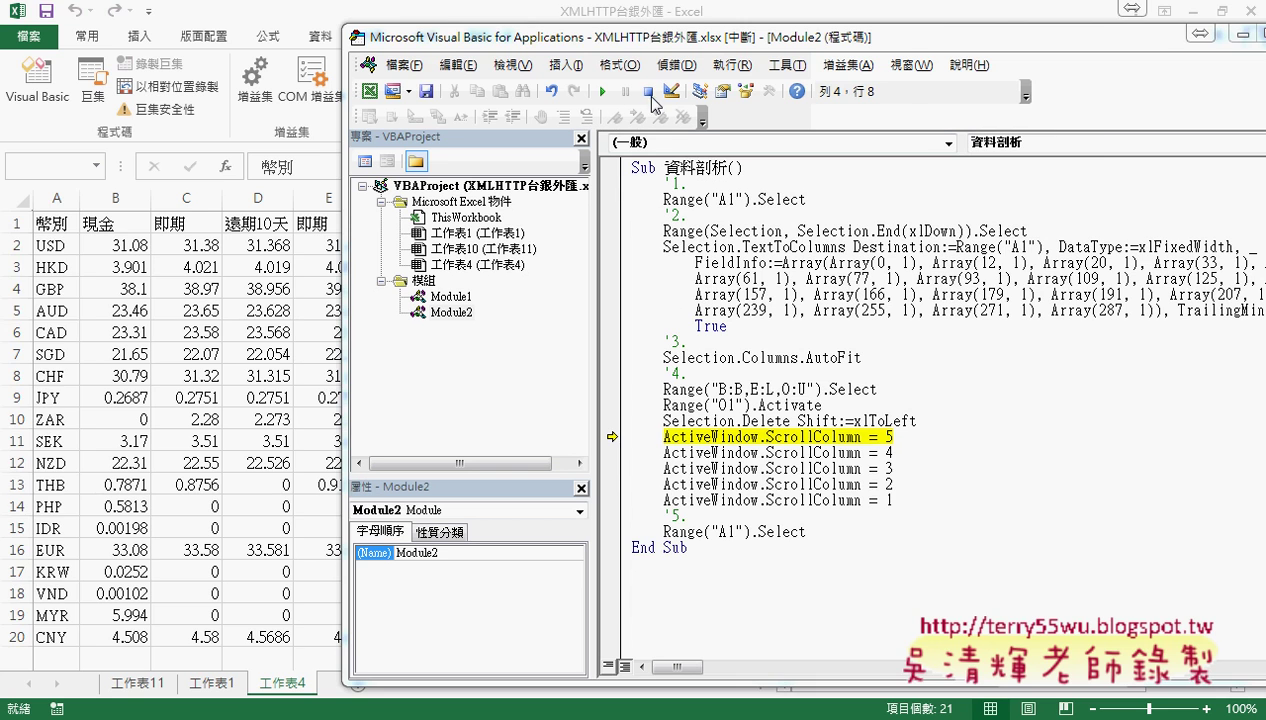
Step: Open Module1 and review its XMLHTTP_下載到A欄 procedure that writes rates into column A
click(451, 297)
double_click(451, 297)
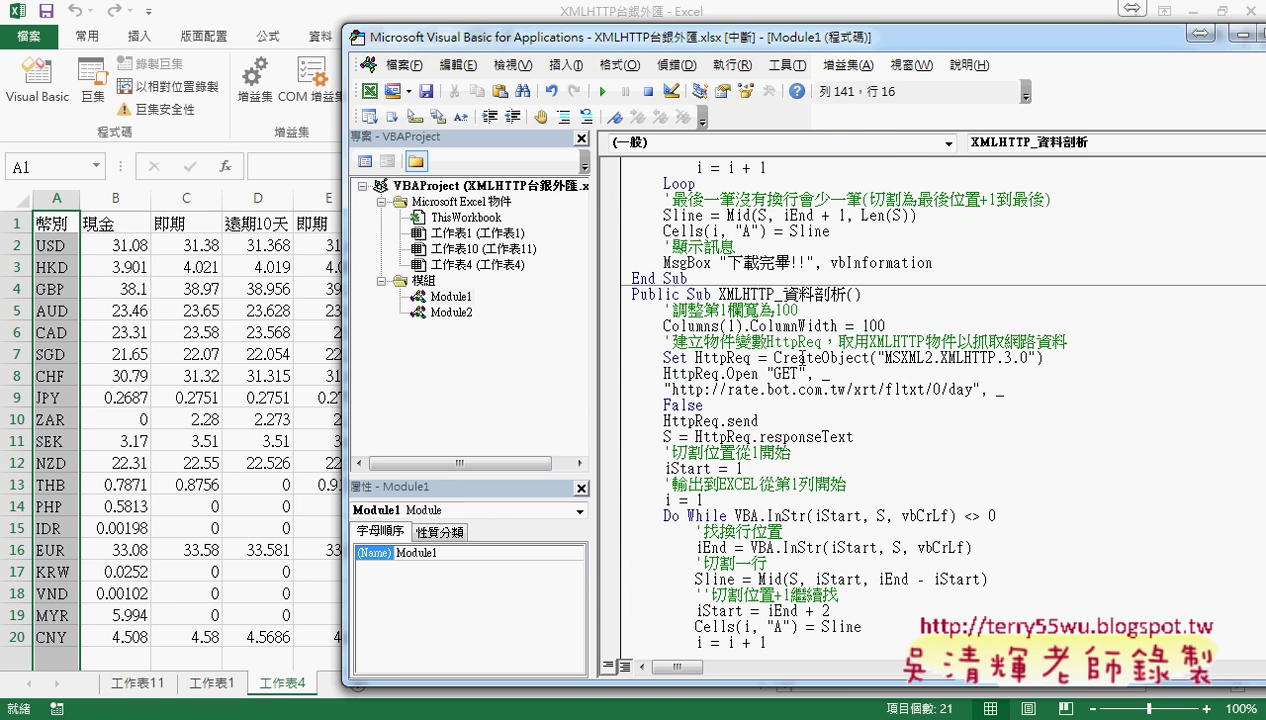
scroll(846, 338, up, 5)
scroll(846, 338, up, 5)
scroll(846, 338, up, 5)
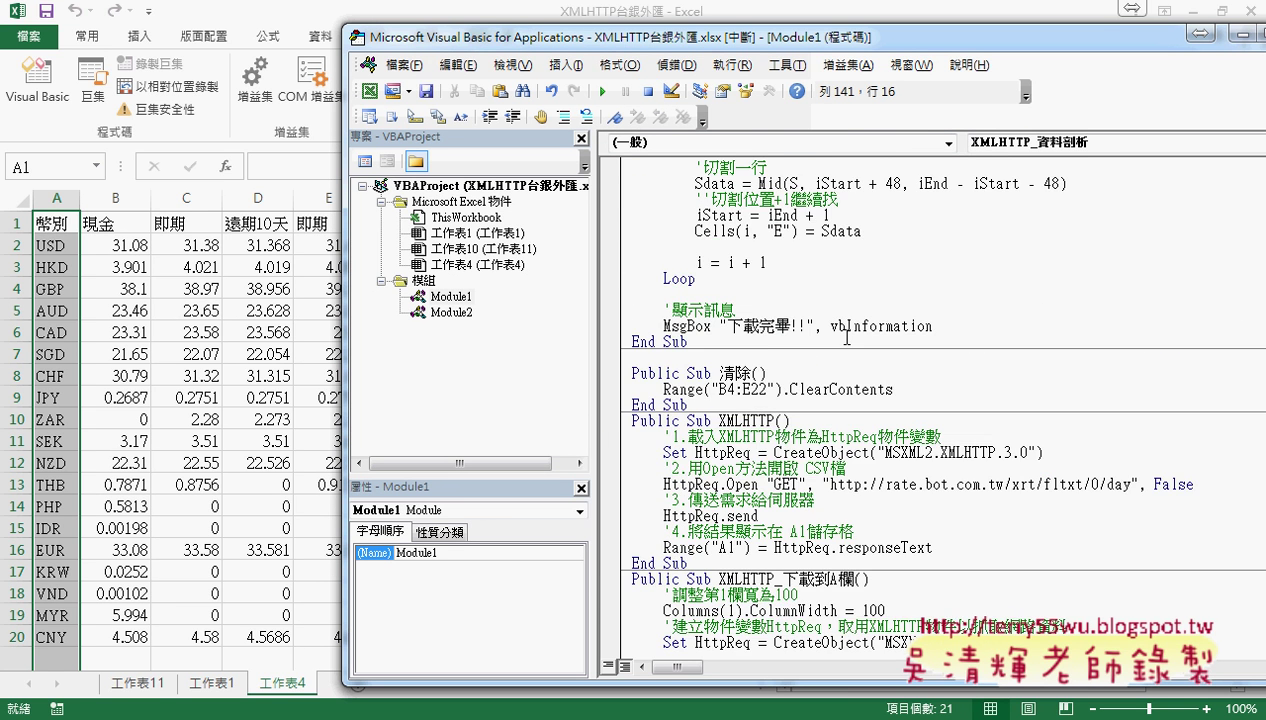
scroll(846, 338, up, 2)
scroll(846, 338, down, 6)
drag(688, 372, 631, 231)
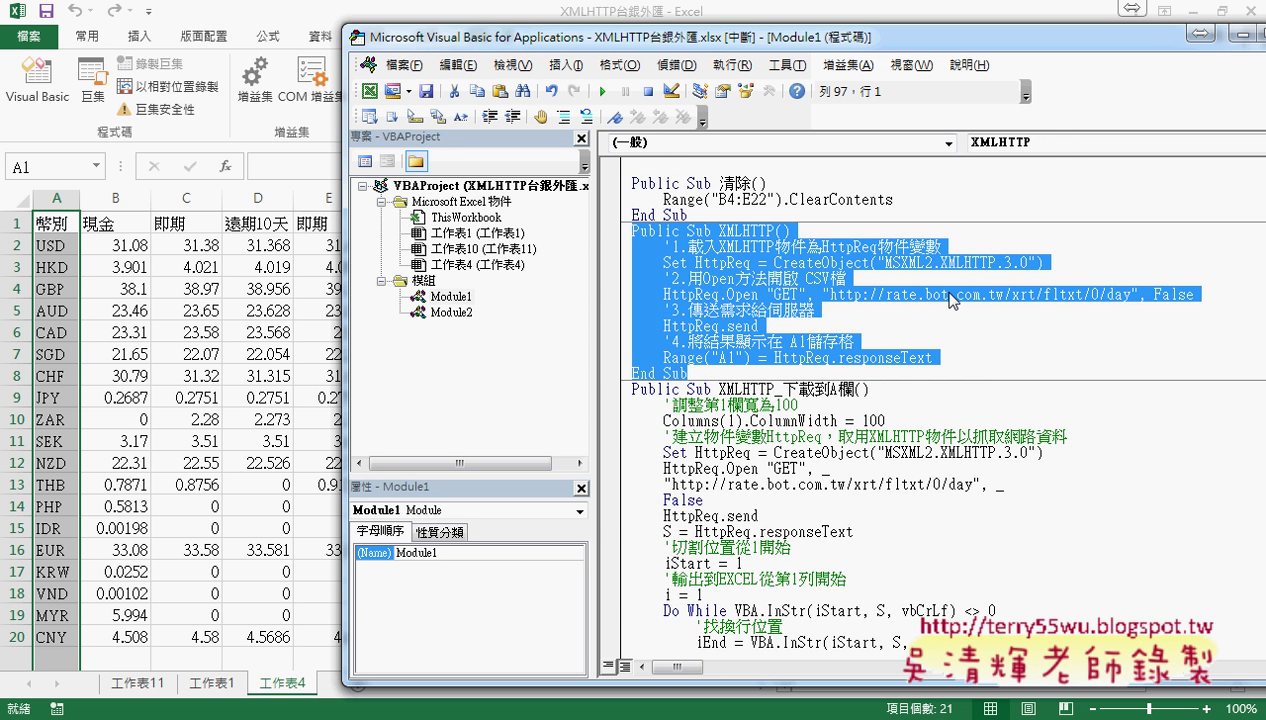
scroll(950, 300, down, 1)
scroll(950, 300, down, 1)
drag(853, 294, 781, 294)
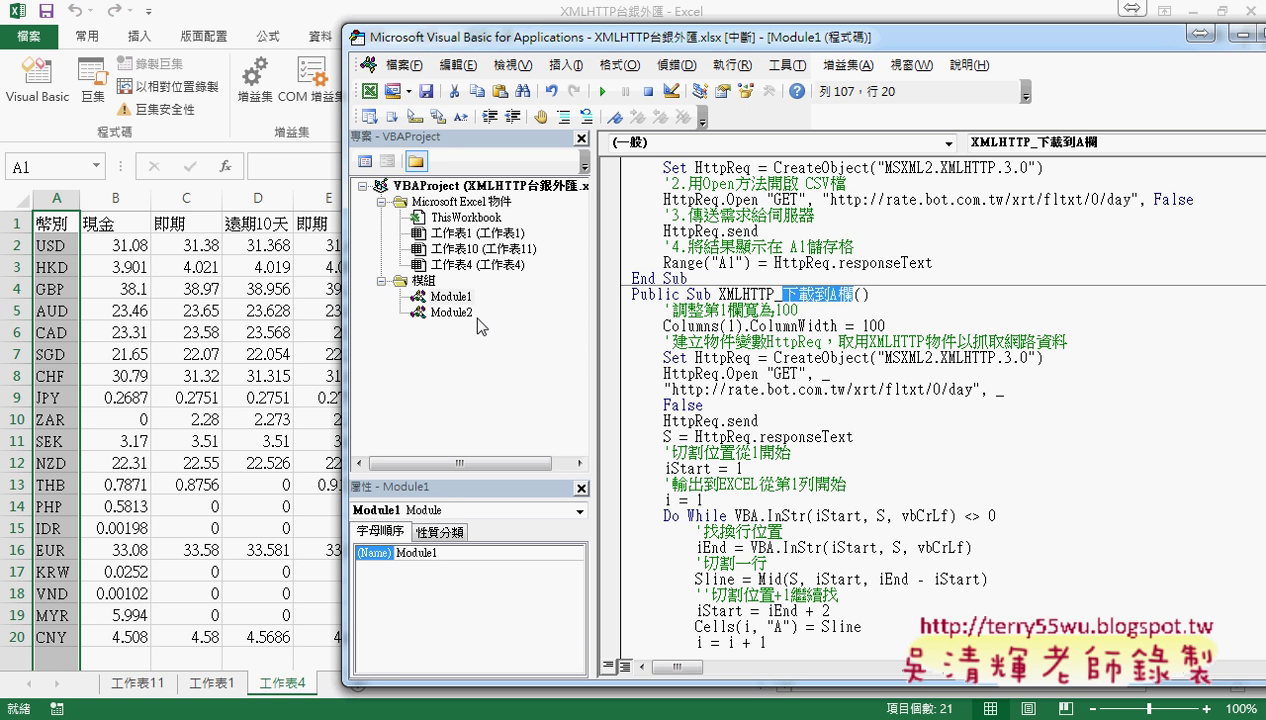
Step: Open Module2's 資料剖析 macro, reset the paused run, and widen the code pane
double_click(446, 312)
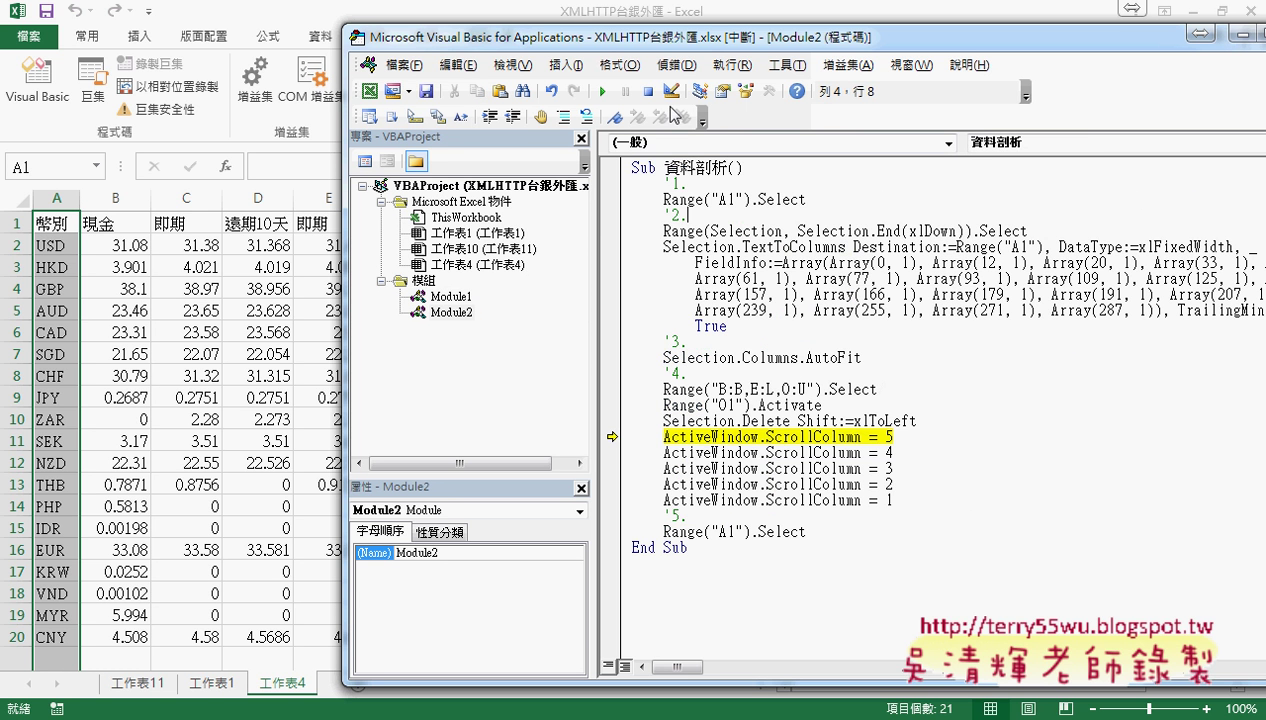
click(648, 91)
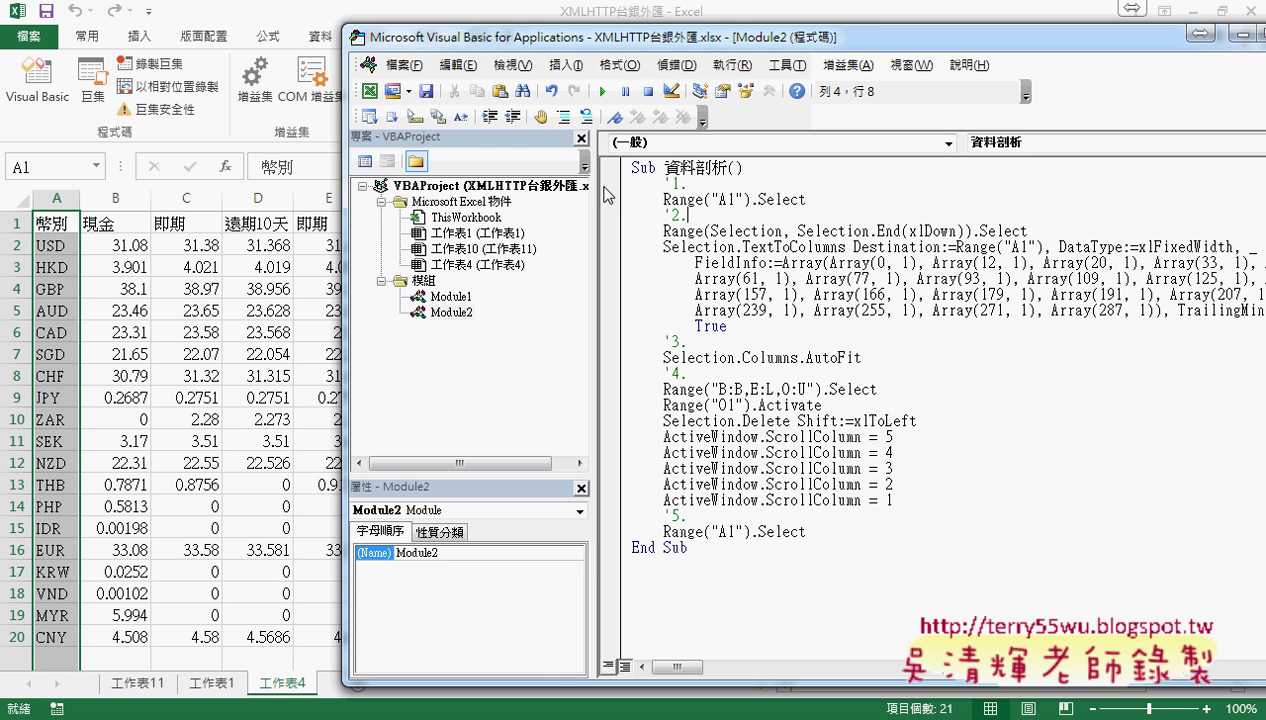
drag(589, 202, 541, 202)
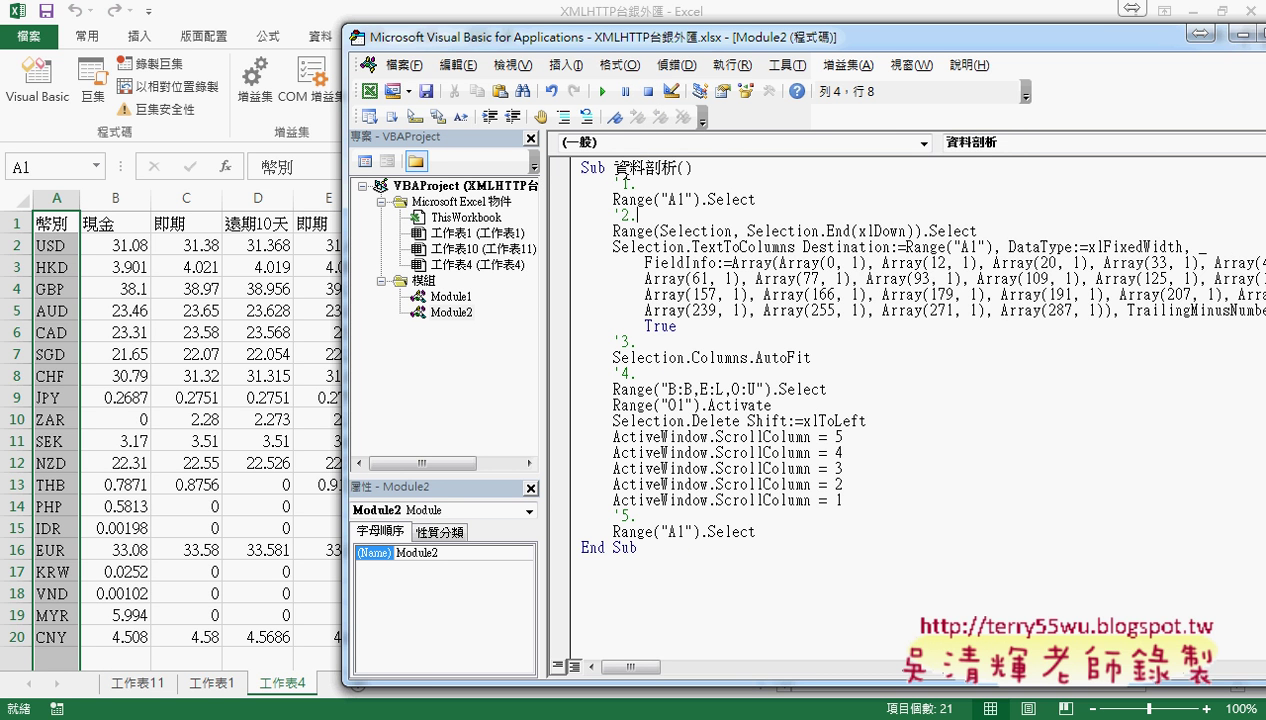
drag(613, 167, 677, 167)
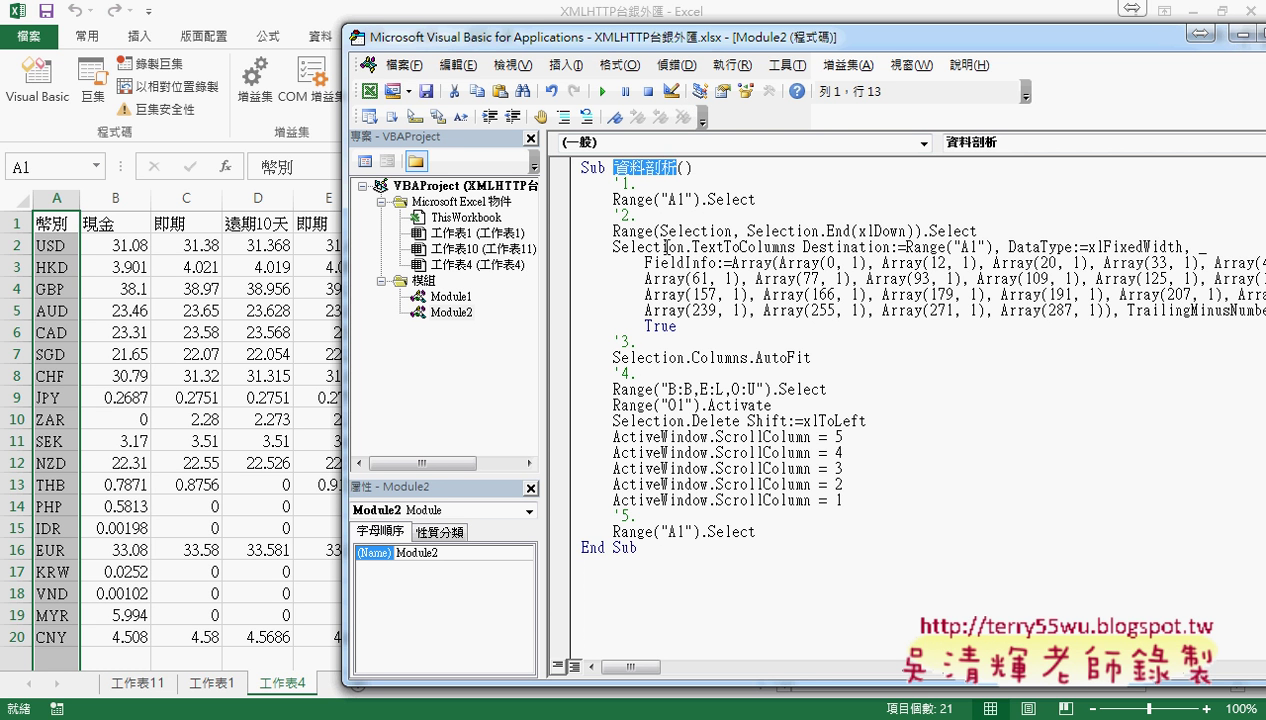
Step: Review the macro's step 1–4 comments and their range lines
drag(638, 184, 614, 184)
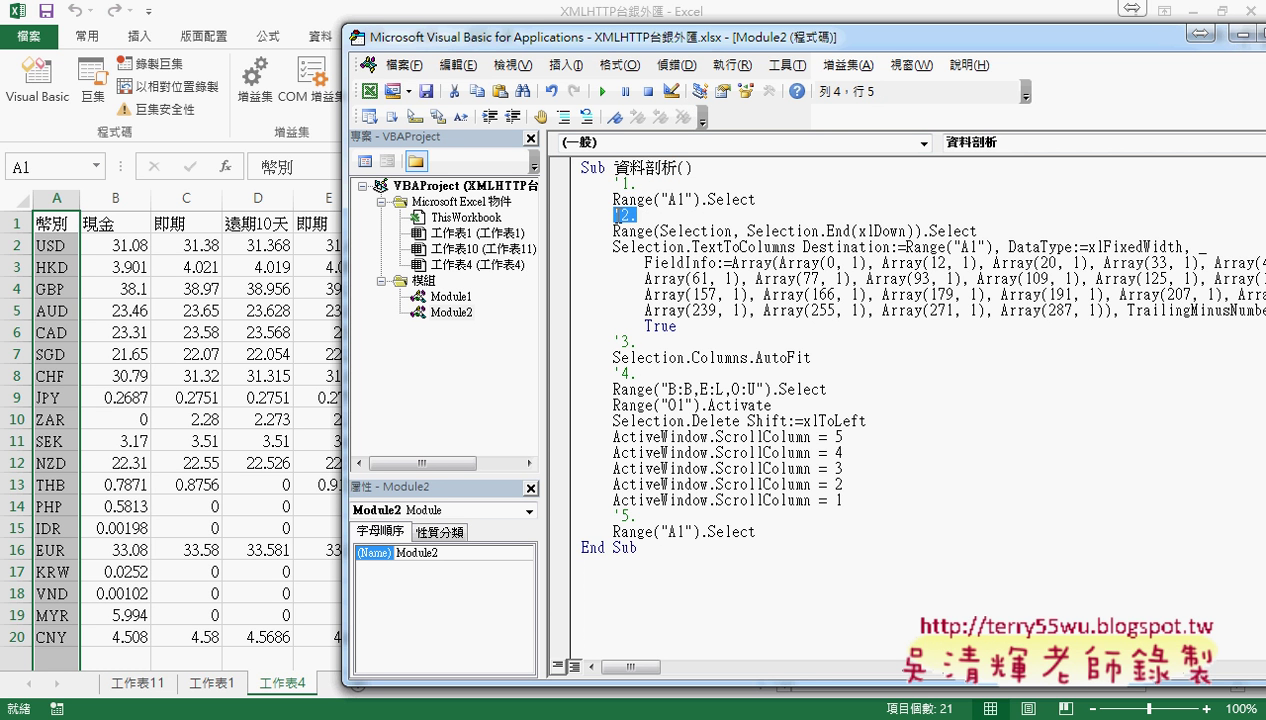
click(632, 341)
drag(632, 341, 613, 341)
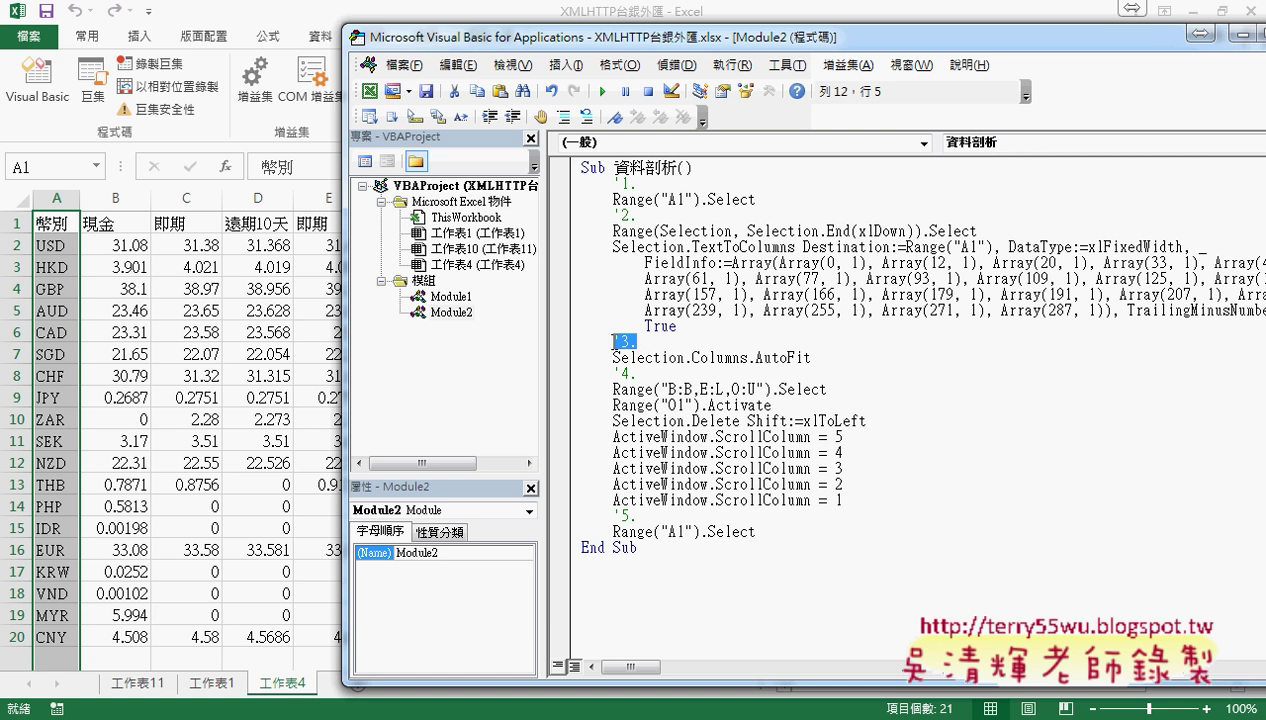
click(646, 231)
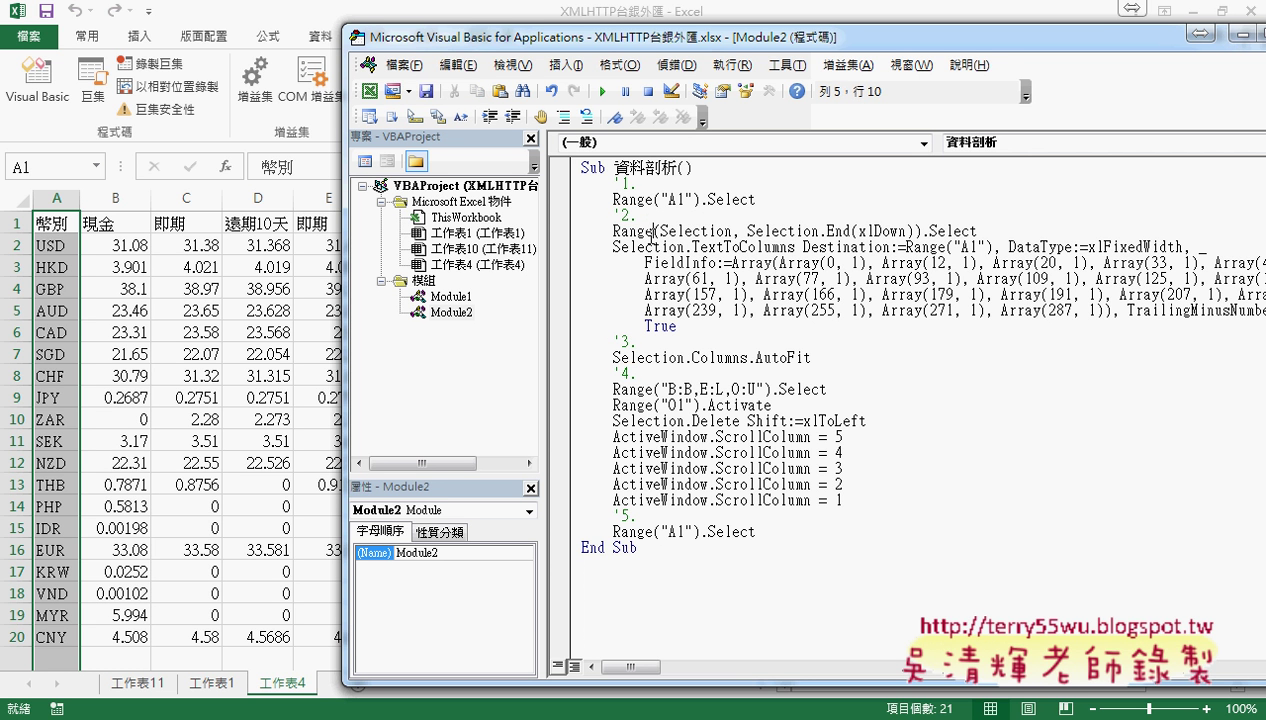
click(672, 390)
Step: Delete the five ActiveWindow.ScrollColumn lines, then review the Range("A1") and TextToColumns lines
drag(846, 500, 568, 437)
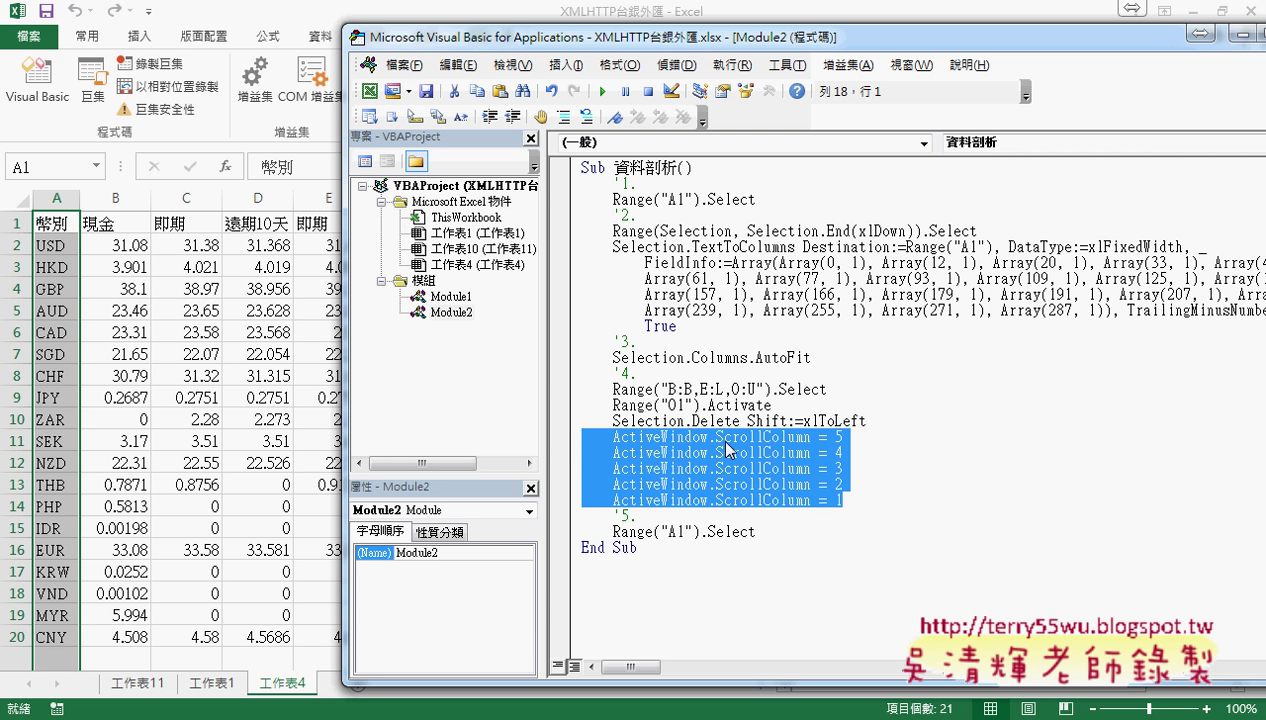
key(Delete)
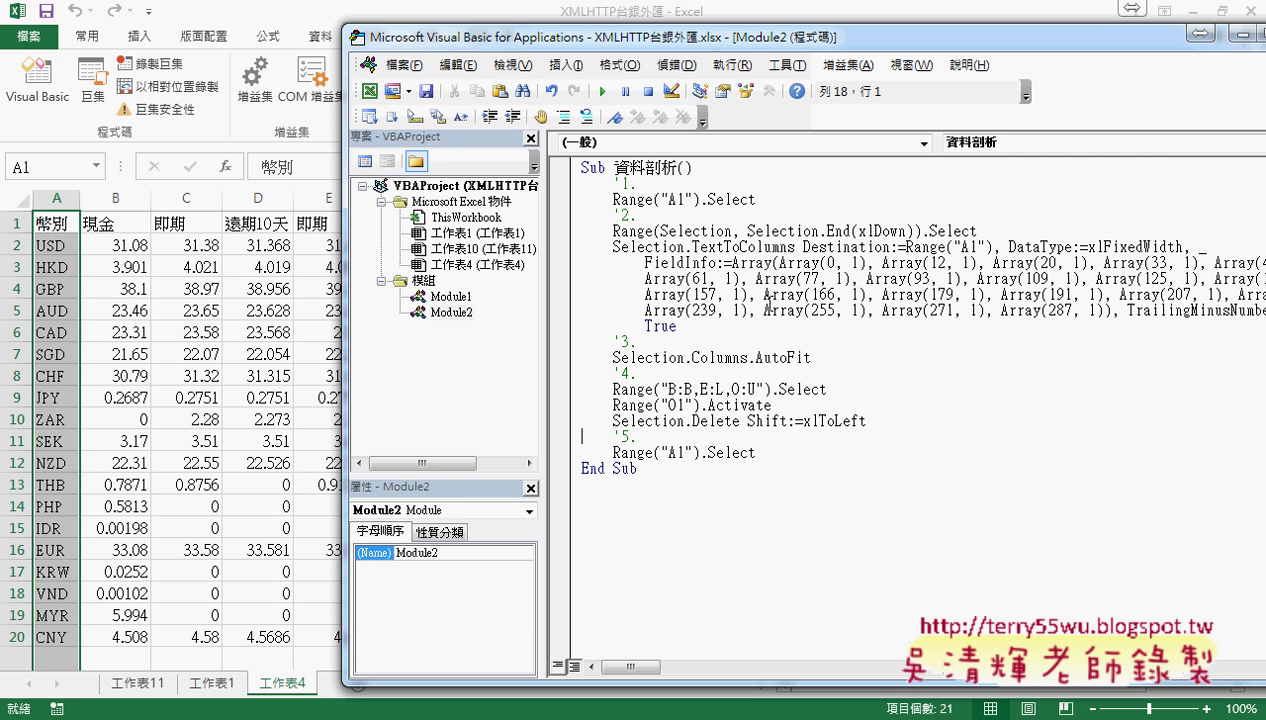
mouse_move(757, 199)
mouse_down()
mouse_move(612, 198)
mouse_move(1013, 231)
mouse_up()
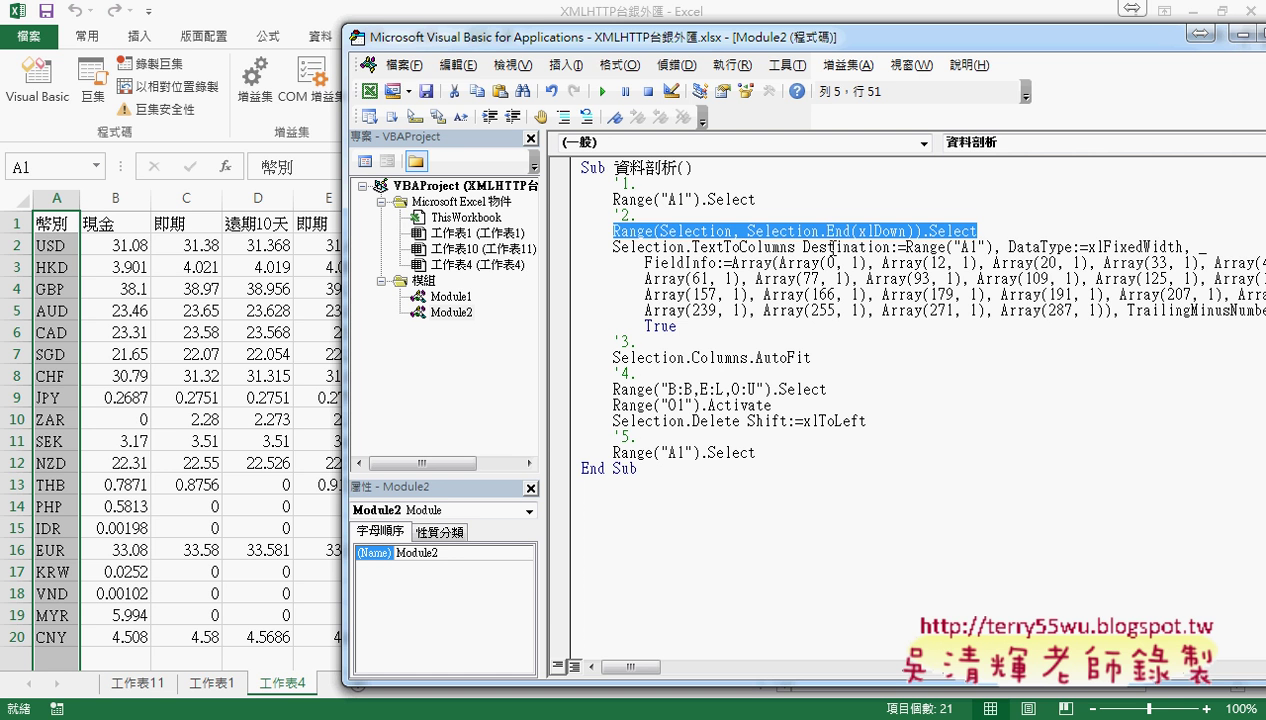
drag(795, 246, 692, 246)
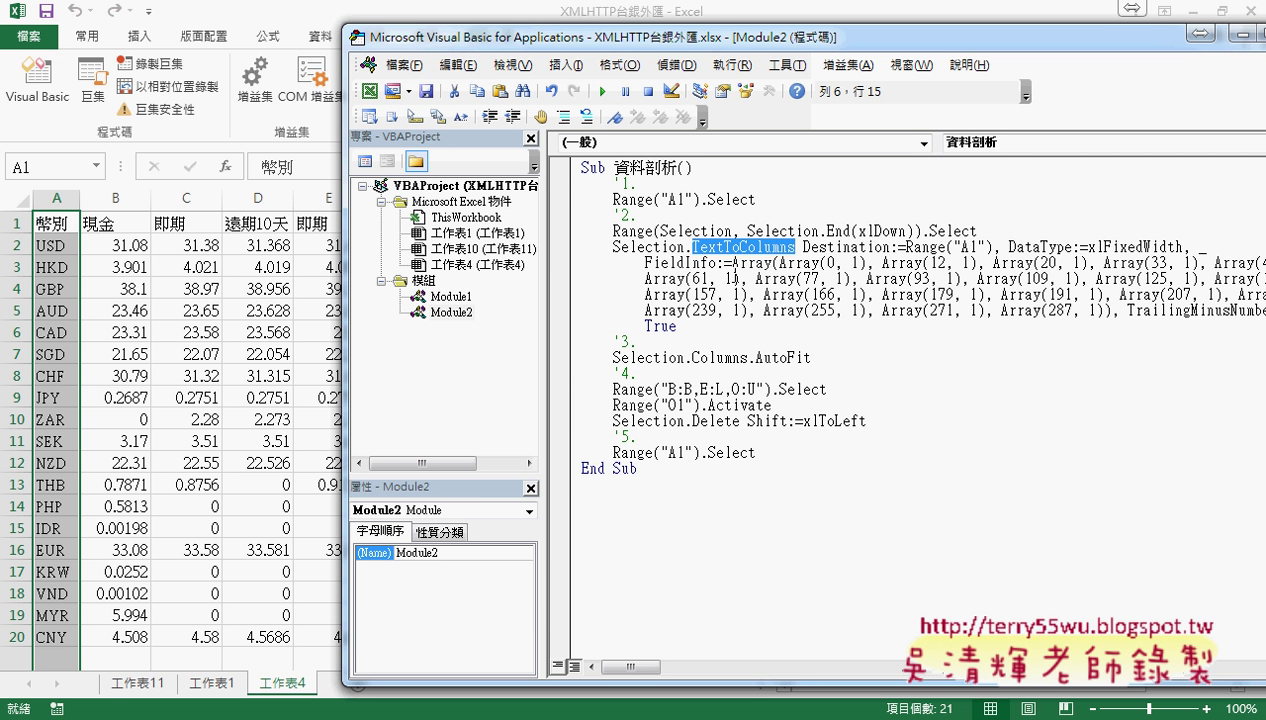
Step: Review the TextToColumns A1 destination, AutoFit and column-deletion lines, then select the whole macro
double_click(967, 246)
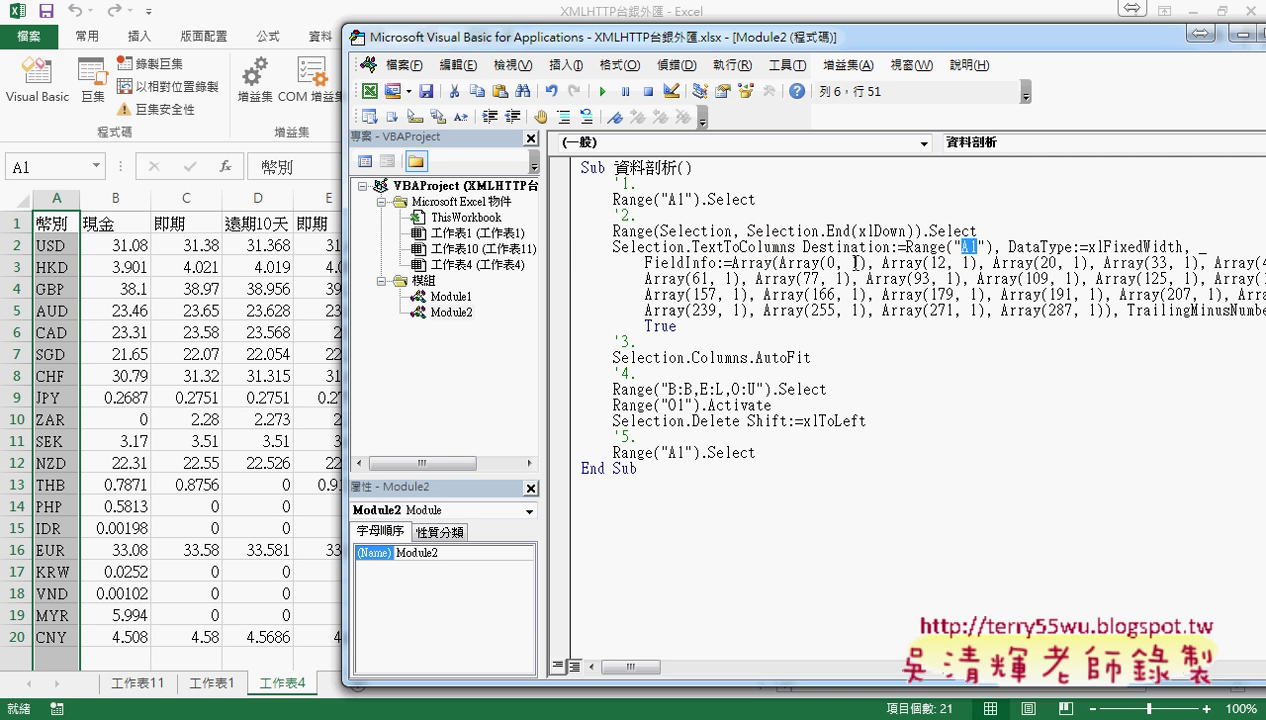
drag(678, 326, 573, 246)
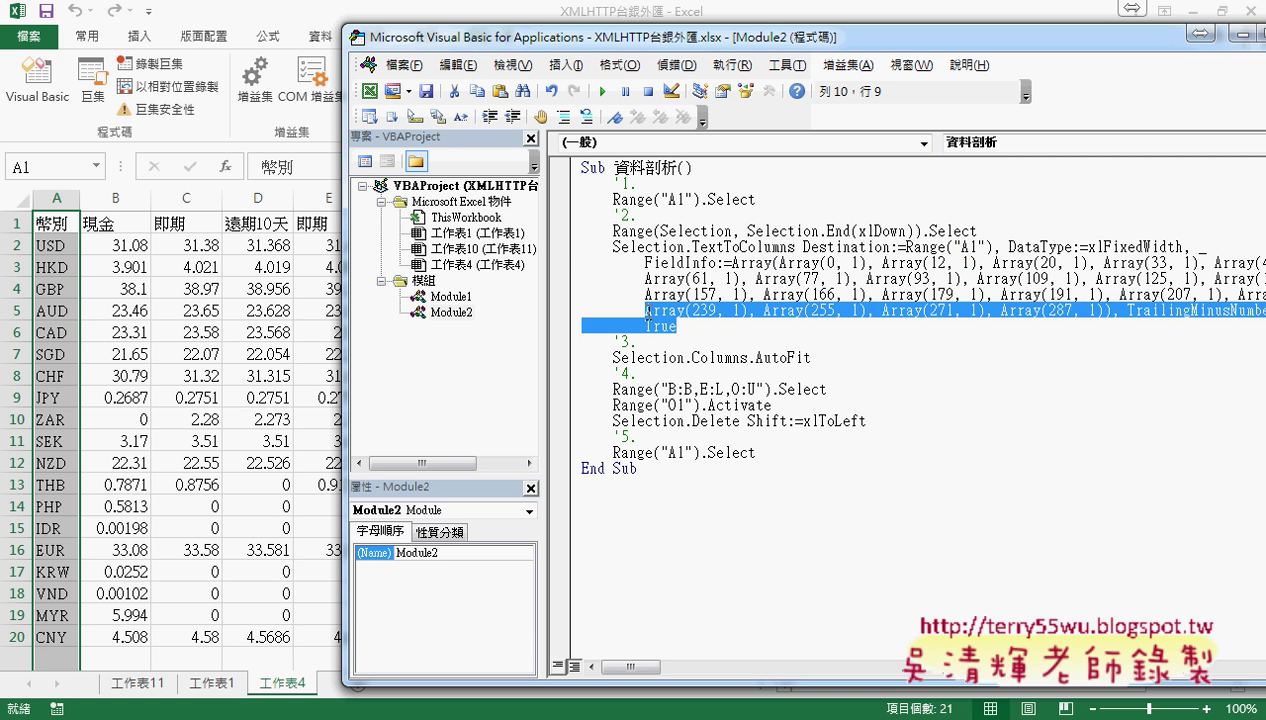
drag(810, 357, 613, 357)
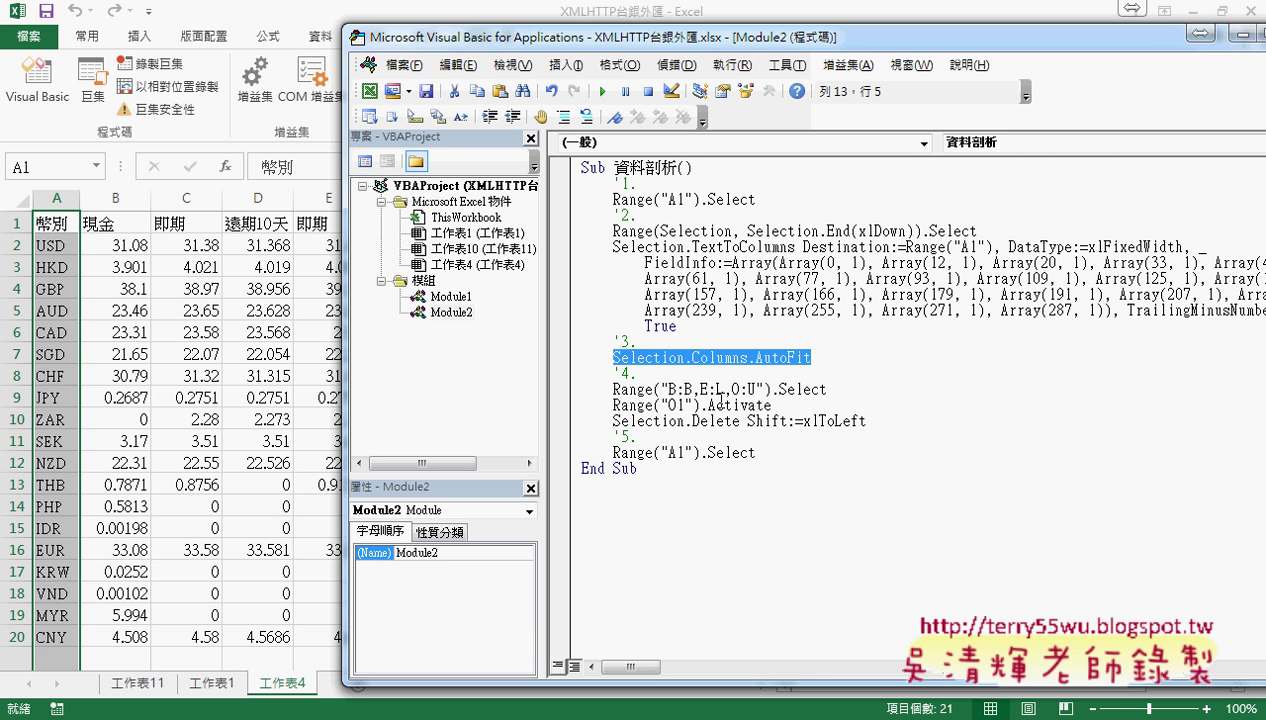
click(723, 390)
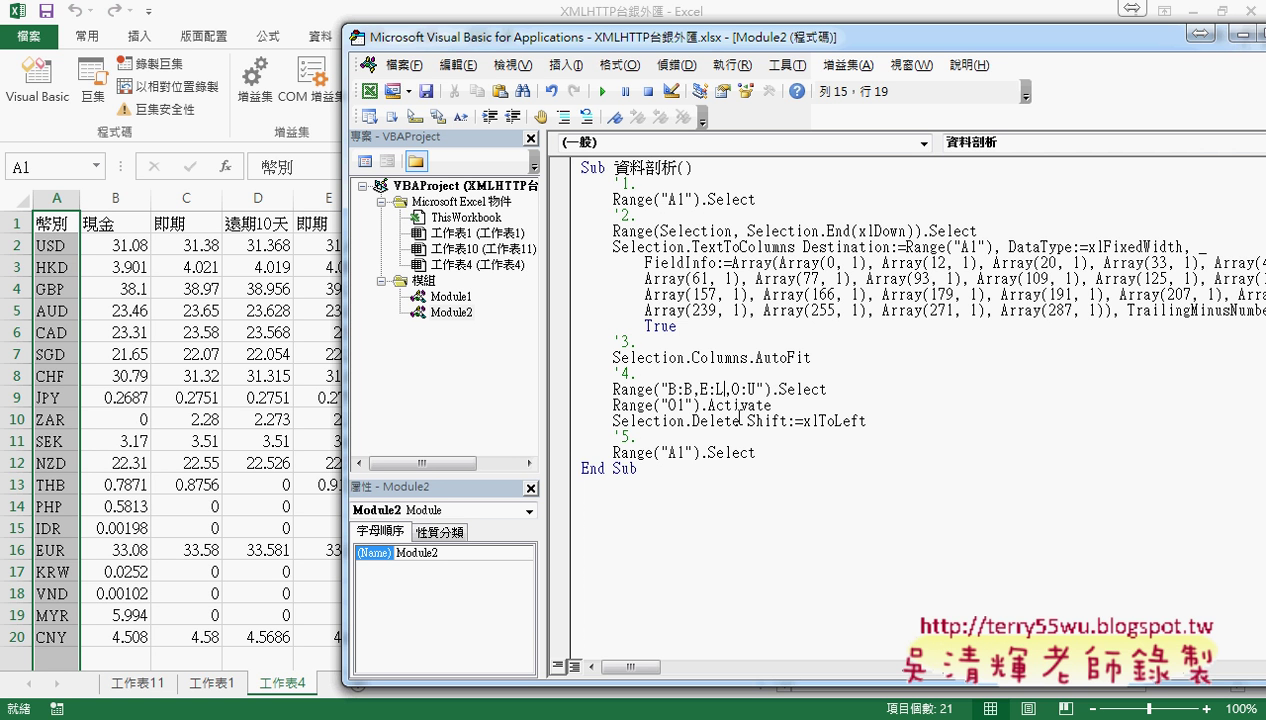
drag(672, 472, 580, 165)
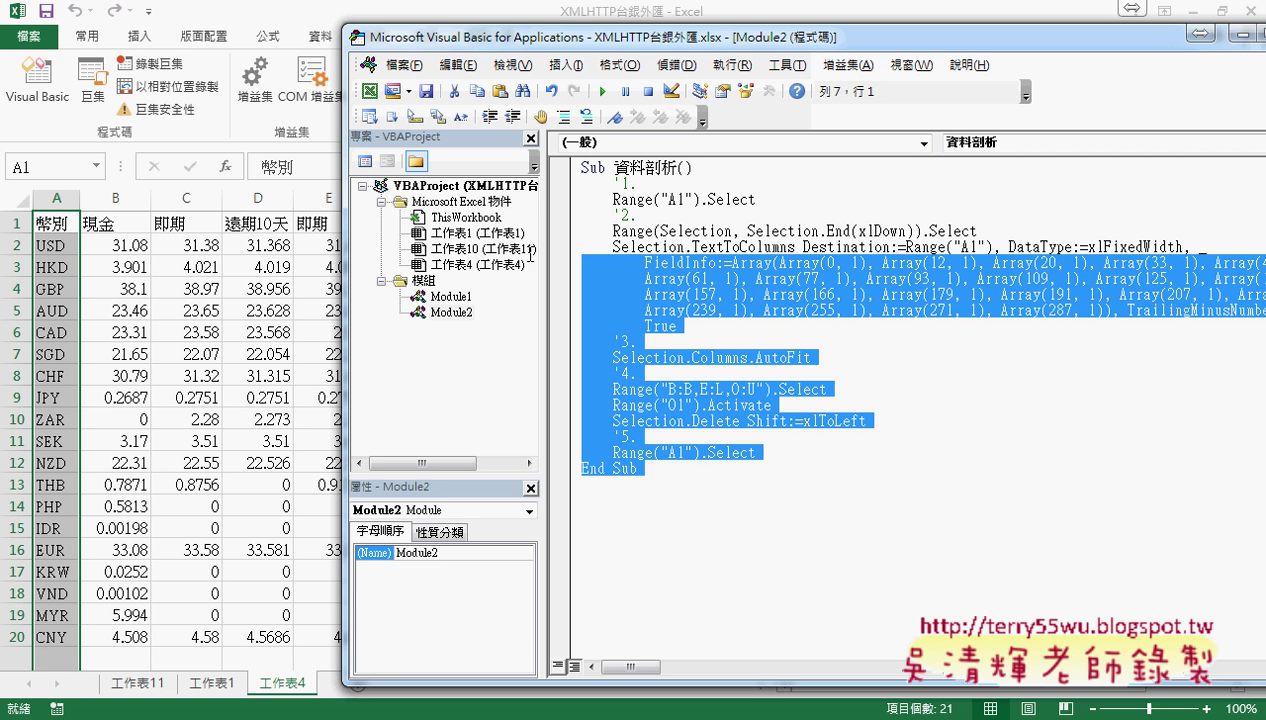
Step: Cut the 資料剖析 macro from Module2 and locate XMLHTTP_資料剖析 in Module1
right_click(614, 208)
click(666, 215)
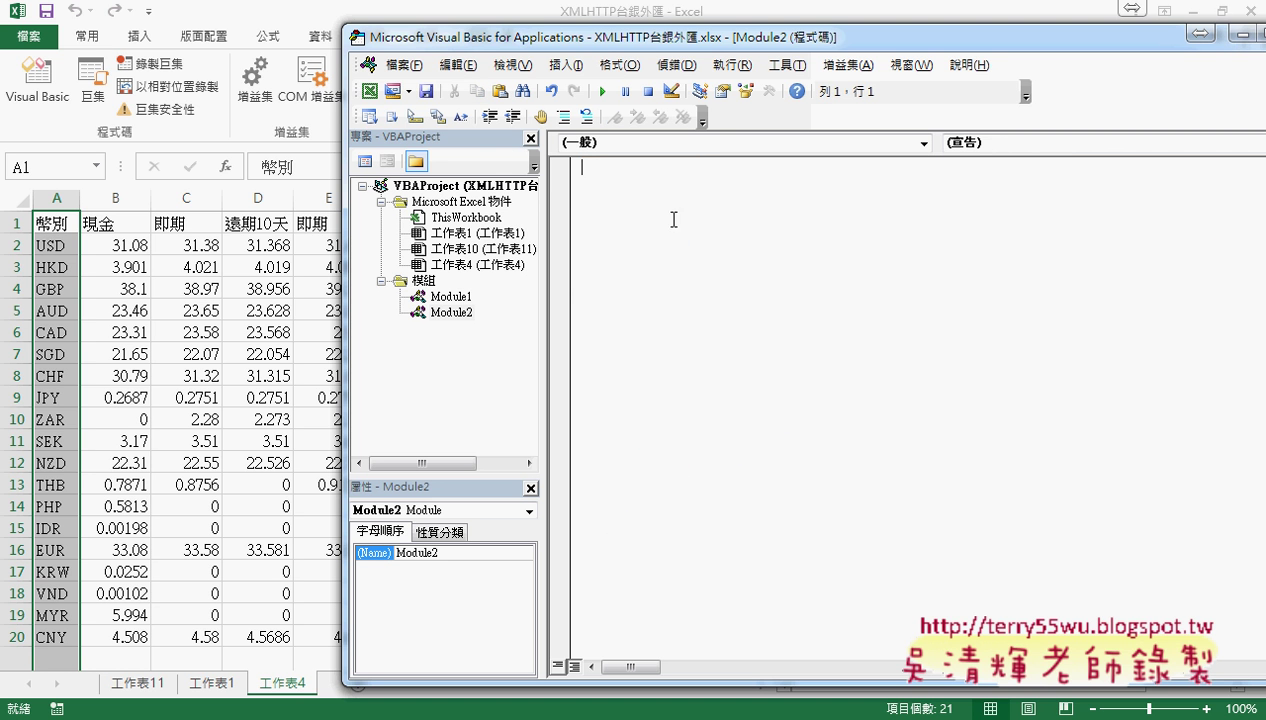
double_click(451, 296)
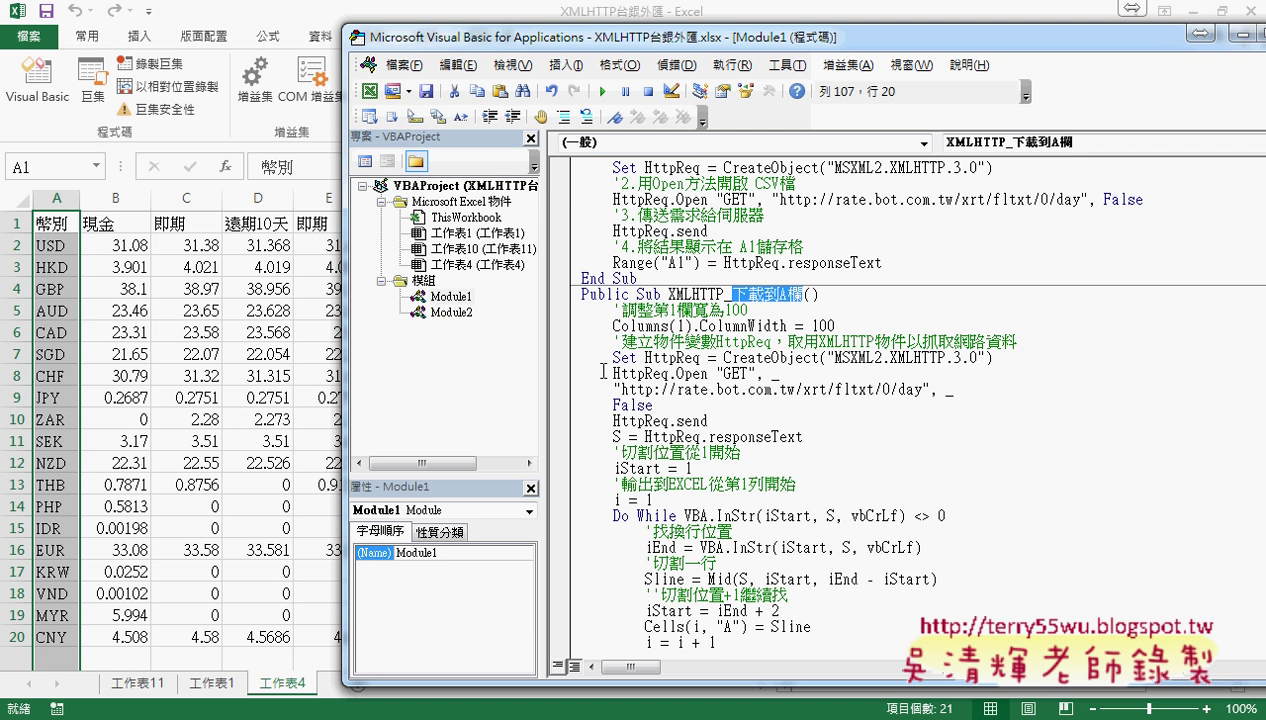
scroll(718, 405, down, 5)
scroll(722, 408, down, 2)
click(738, 430)
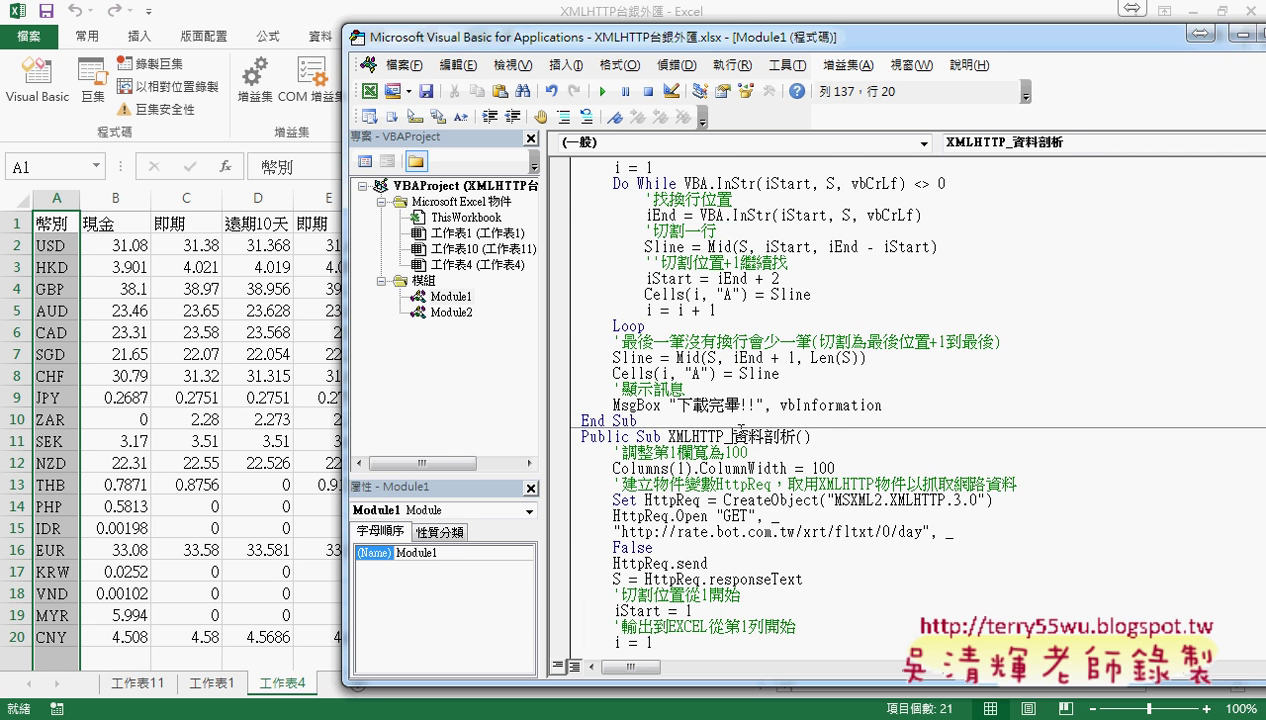
scroll(738, 432, down, 3)
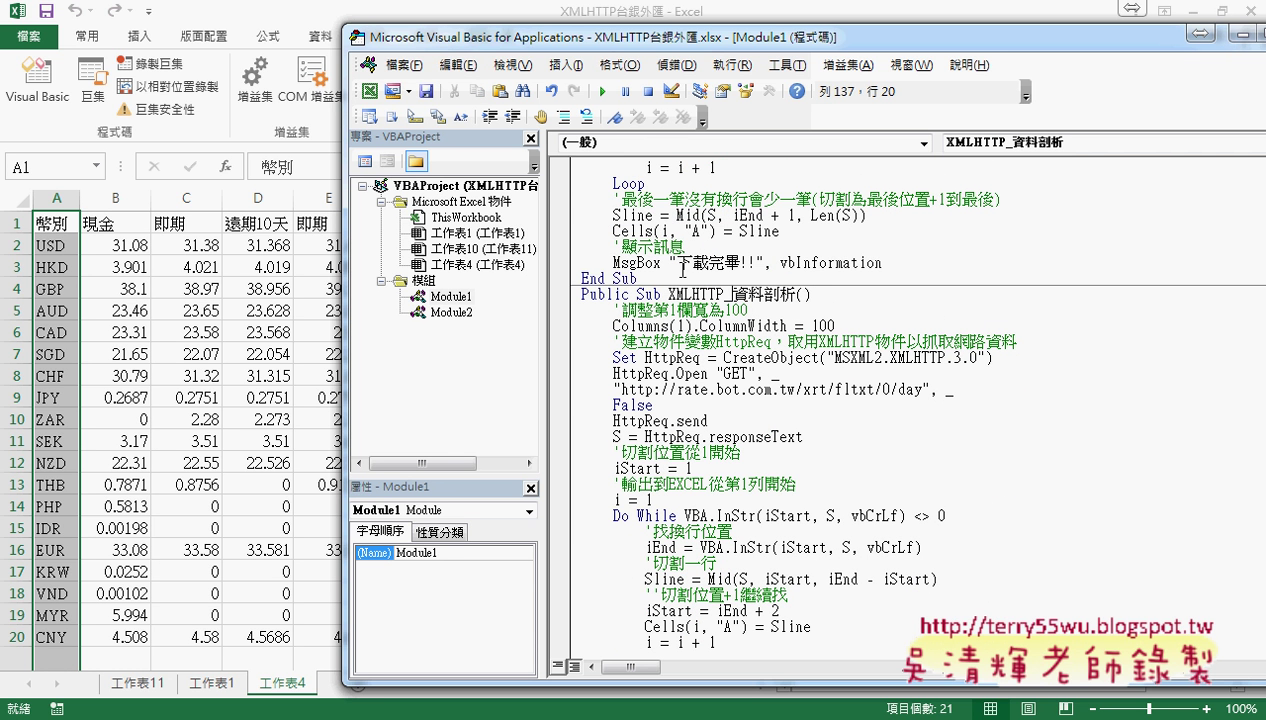
Step: Add a 'Call 資料剖析' line before the completion MsgBox in XMLHTTP_資料剖析
drag(683, 272, 566, 180)
click(669, 325)
drag(725, 294, 791, 294)
text(Call 資料剖析)
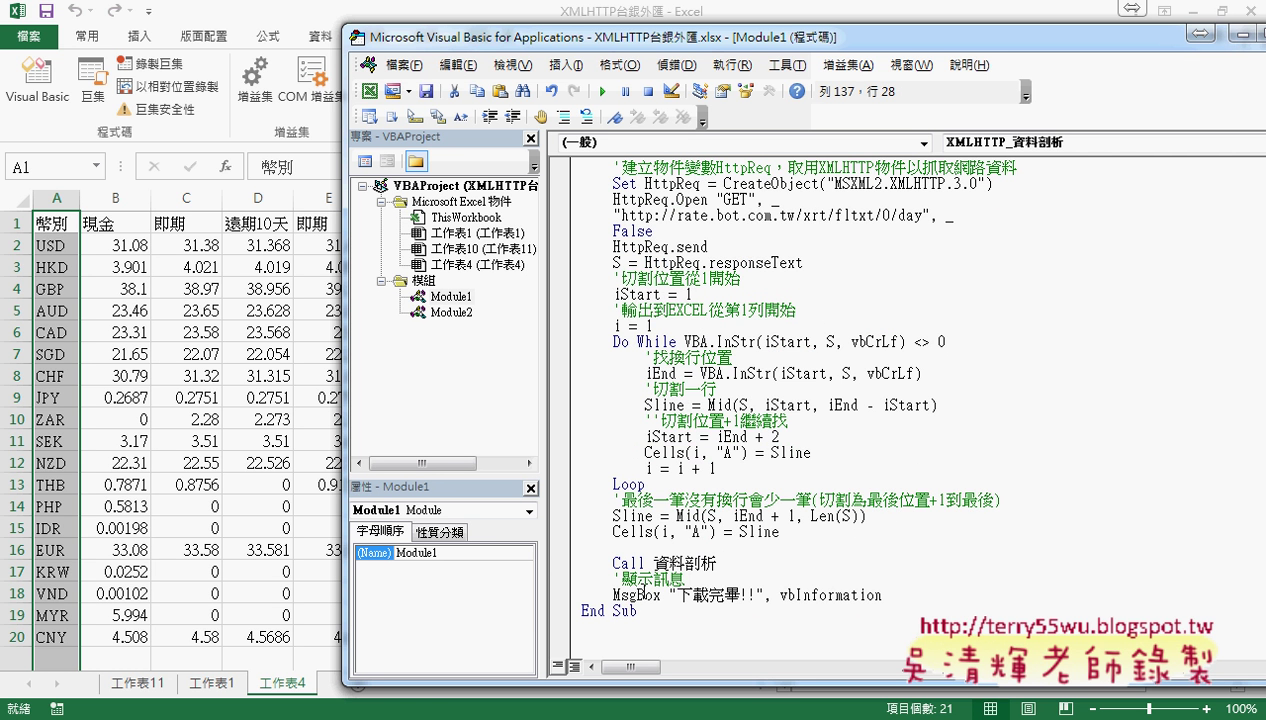
Step: Paste the 資料剖析 sub below End Sub in Module1
click(616, 620)
key(ctrl+v)
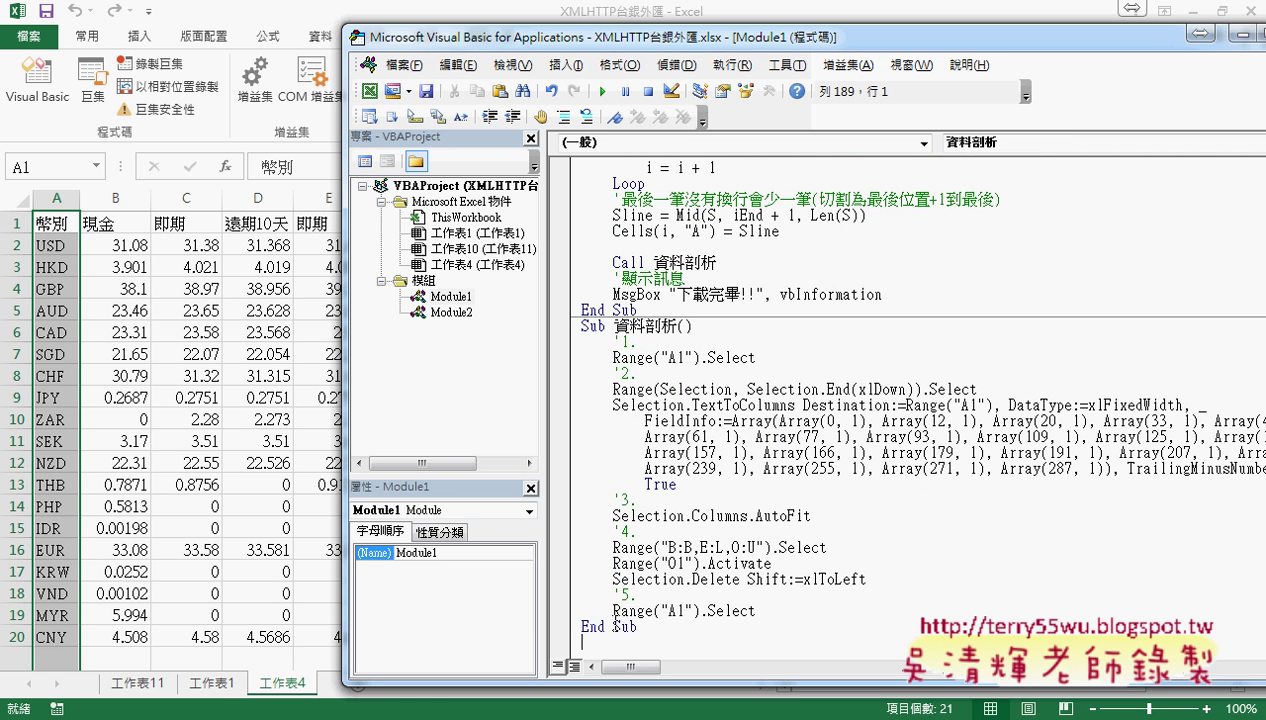
scroll(795, 566, up, 3)
scroll(795, 566, up, 3)
scroll(795, 567, up, 3)
click(773, 437)
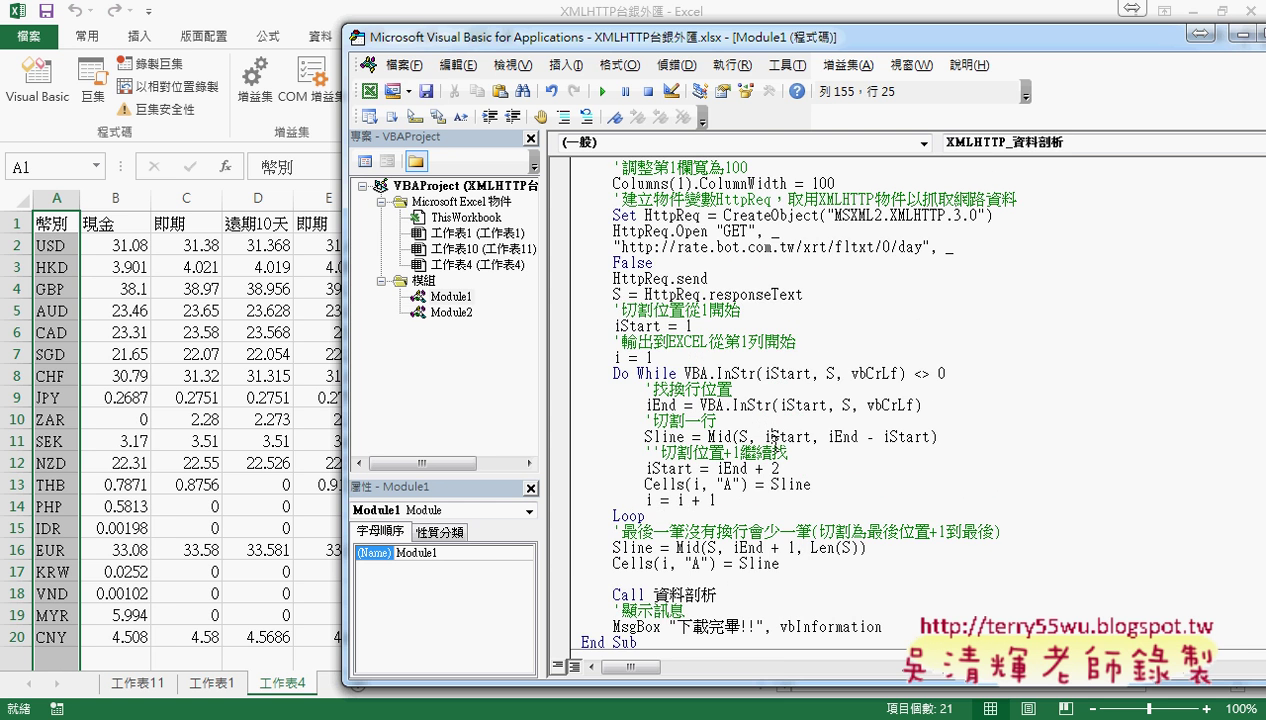
Step: Add blank sheet 工作表5, then delete the column-width-100 comment and line from XMLHTTP_資料剖析
click(357, 692)
click(357, 685)
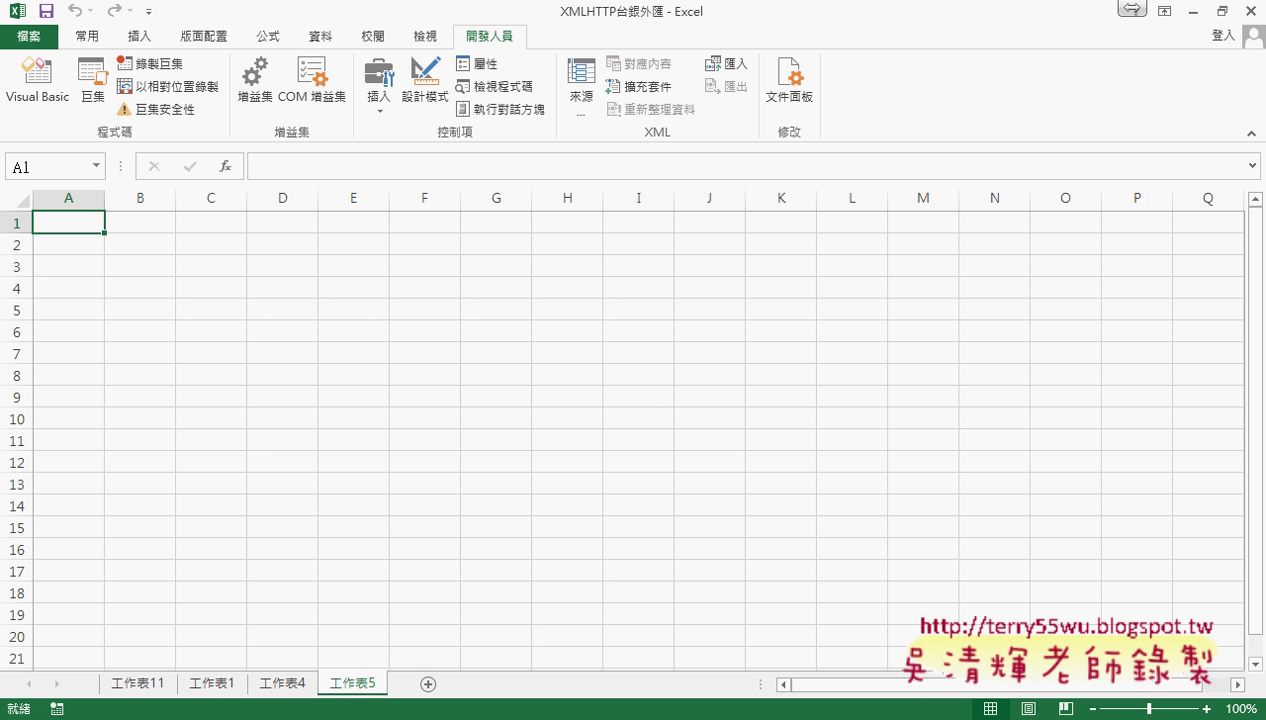
click(372, 640)
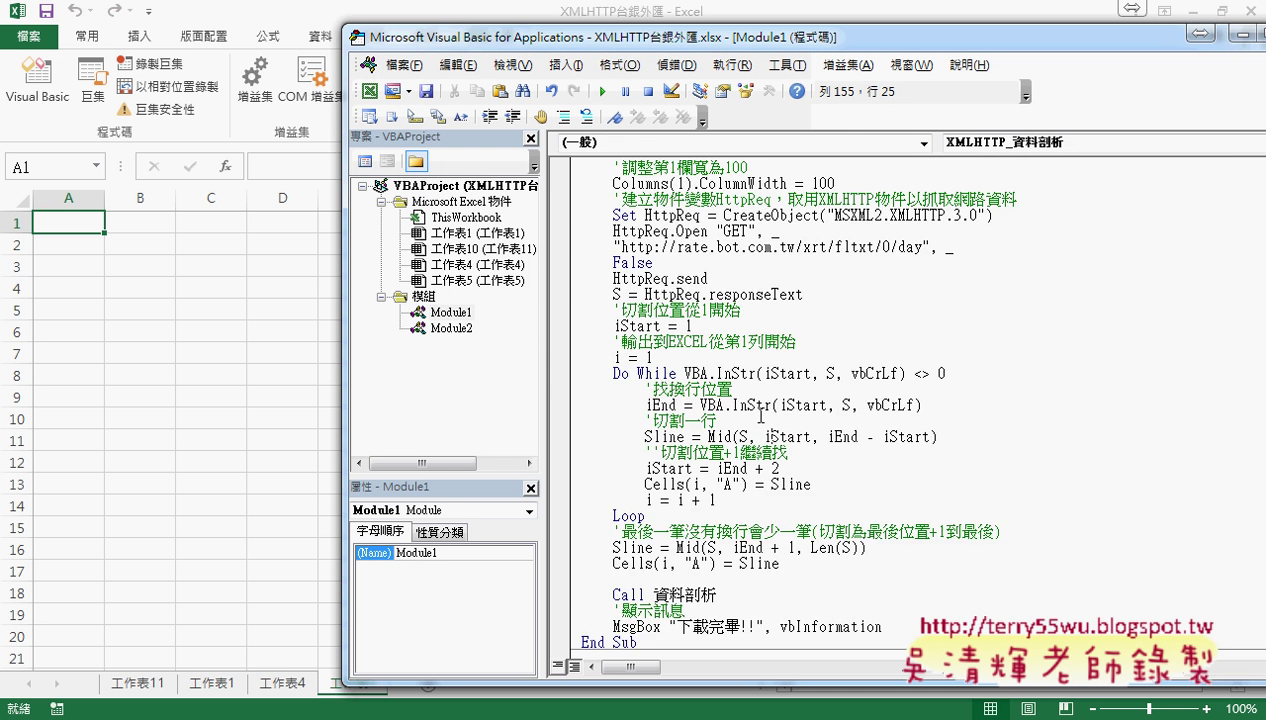
click(757, 373)
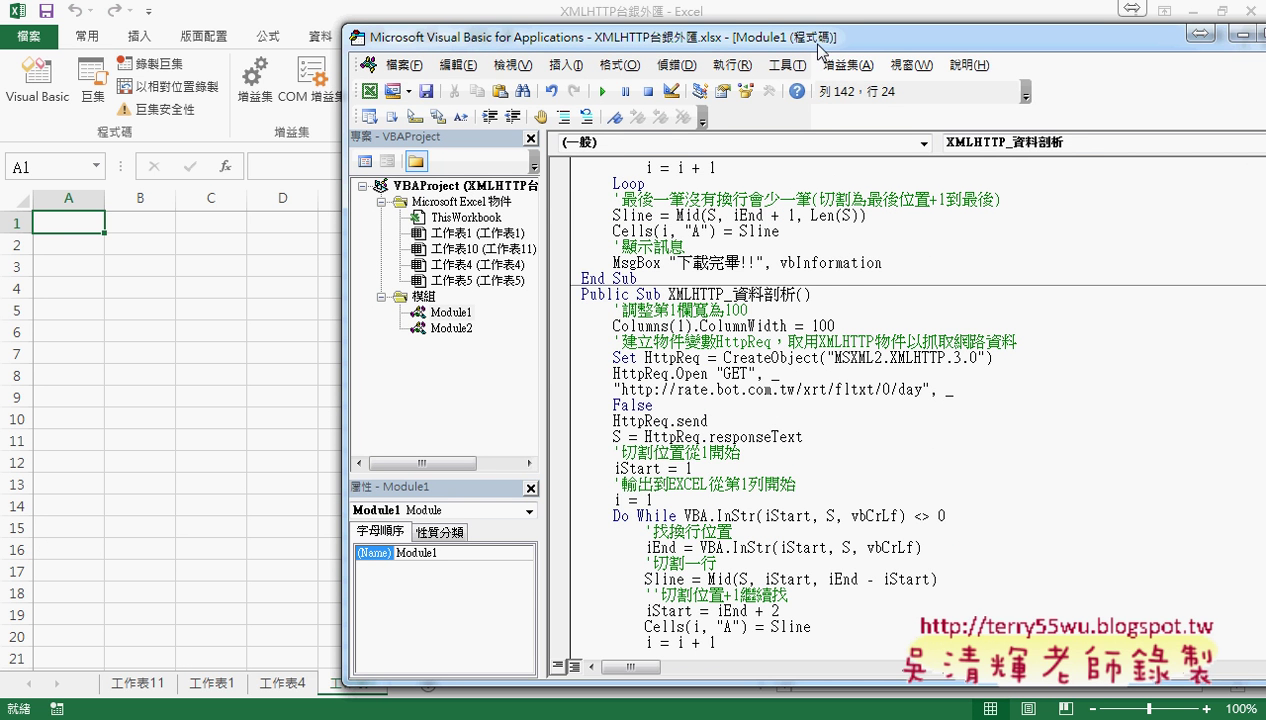
drag(817, 45, 943, 22)
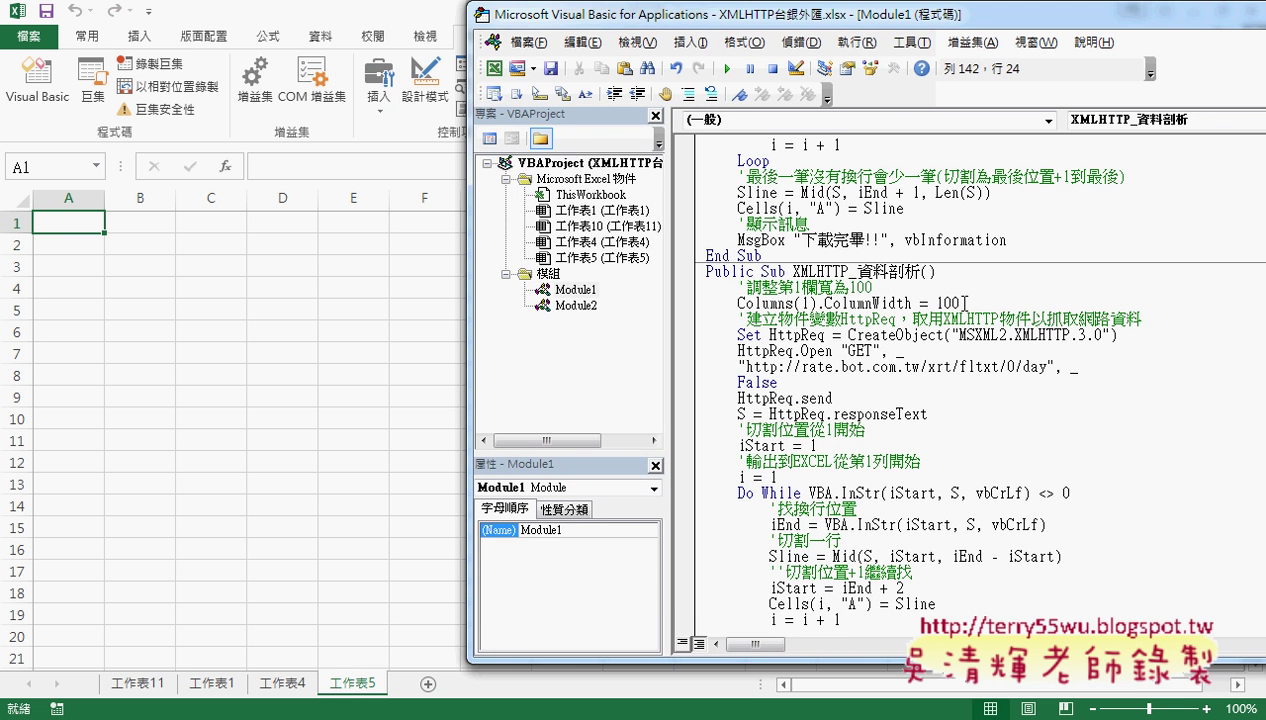
drag(958, 302, 688, 298)
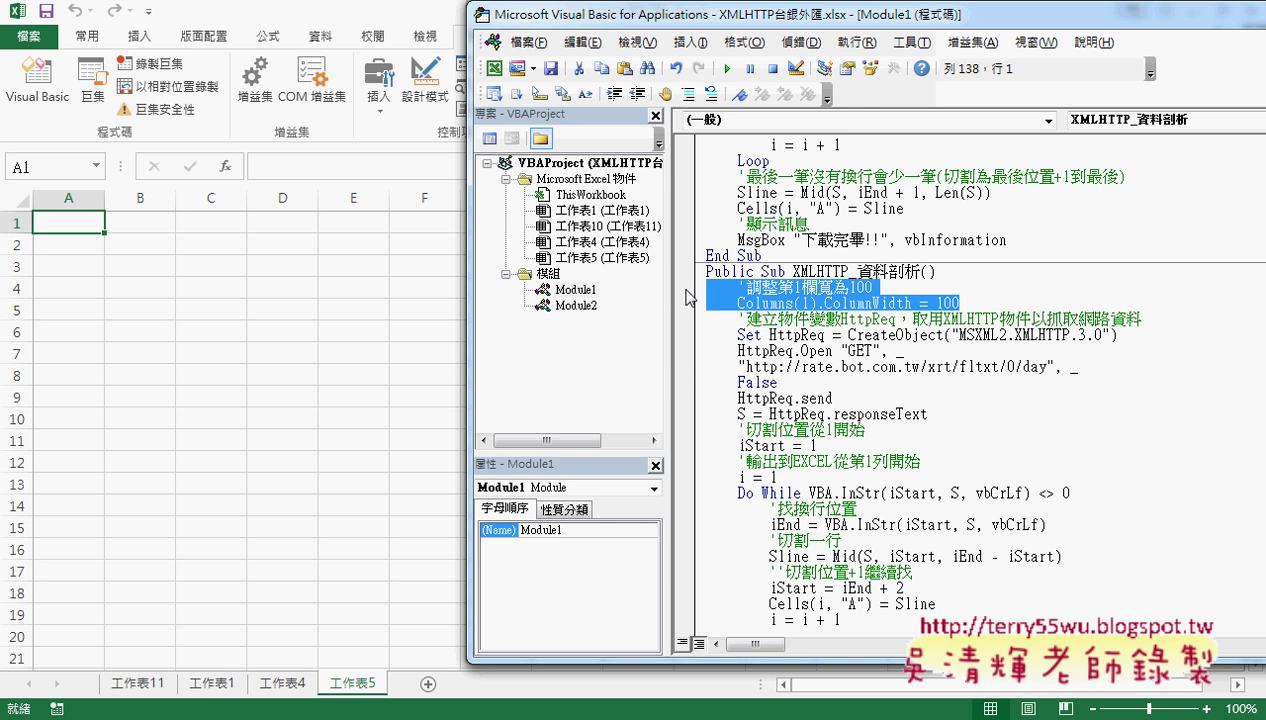
key(Delete)
key(Delete)
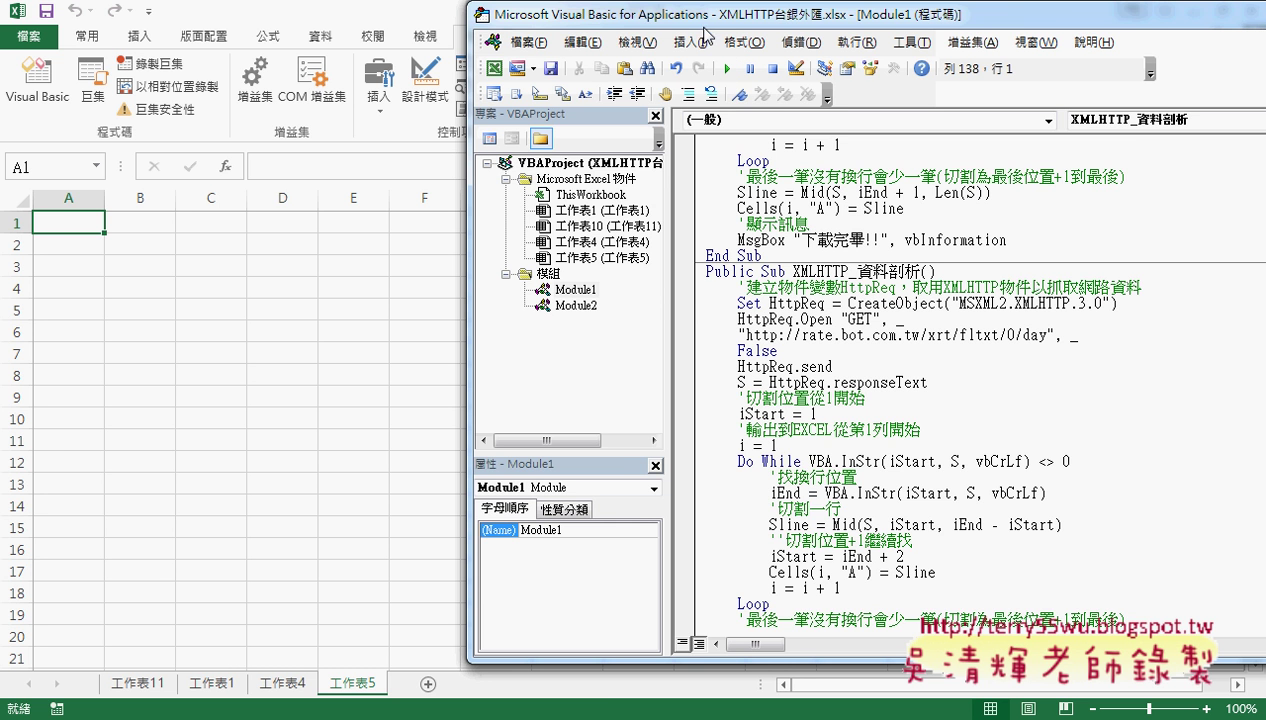
drag(703, 23, 880, 36)
Step: Run the download macro, select the rates in B2:E20, and compare with the Bank of Taiwan page
click(897, 78)
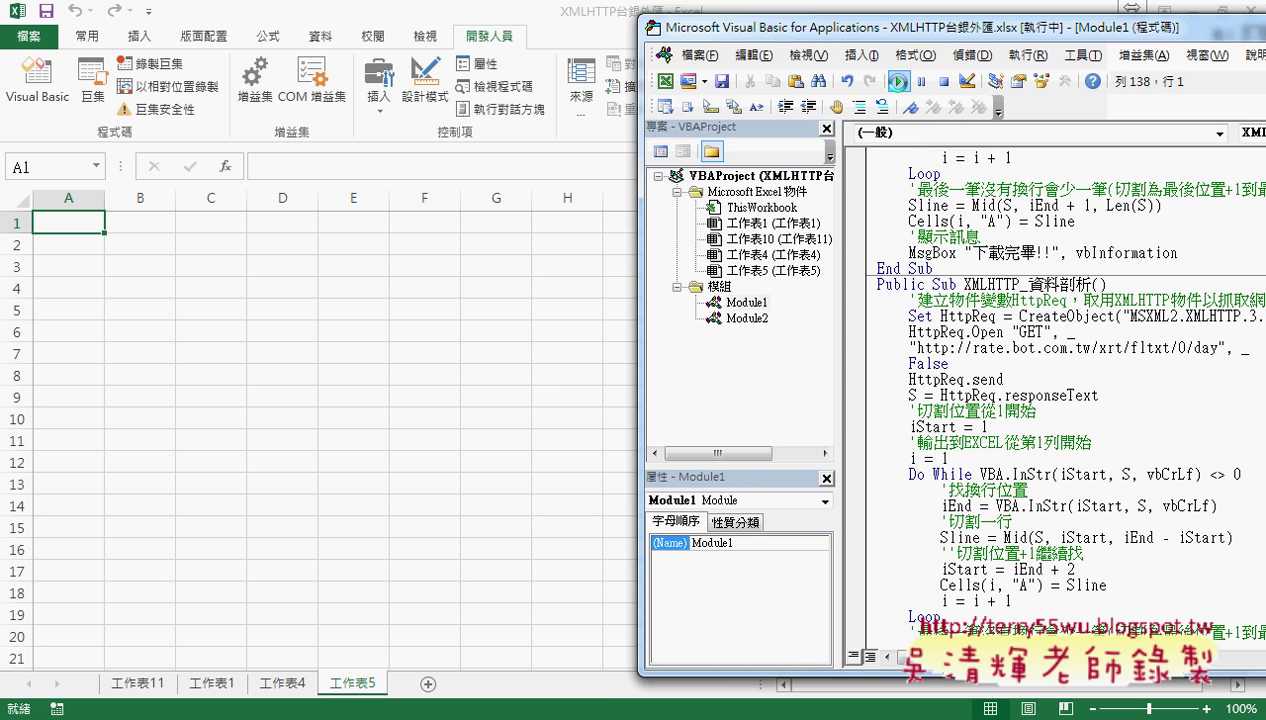
click(678, 441)
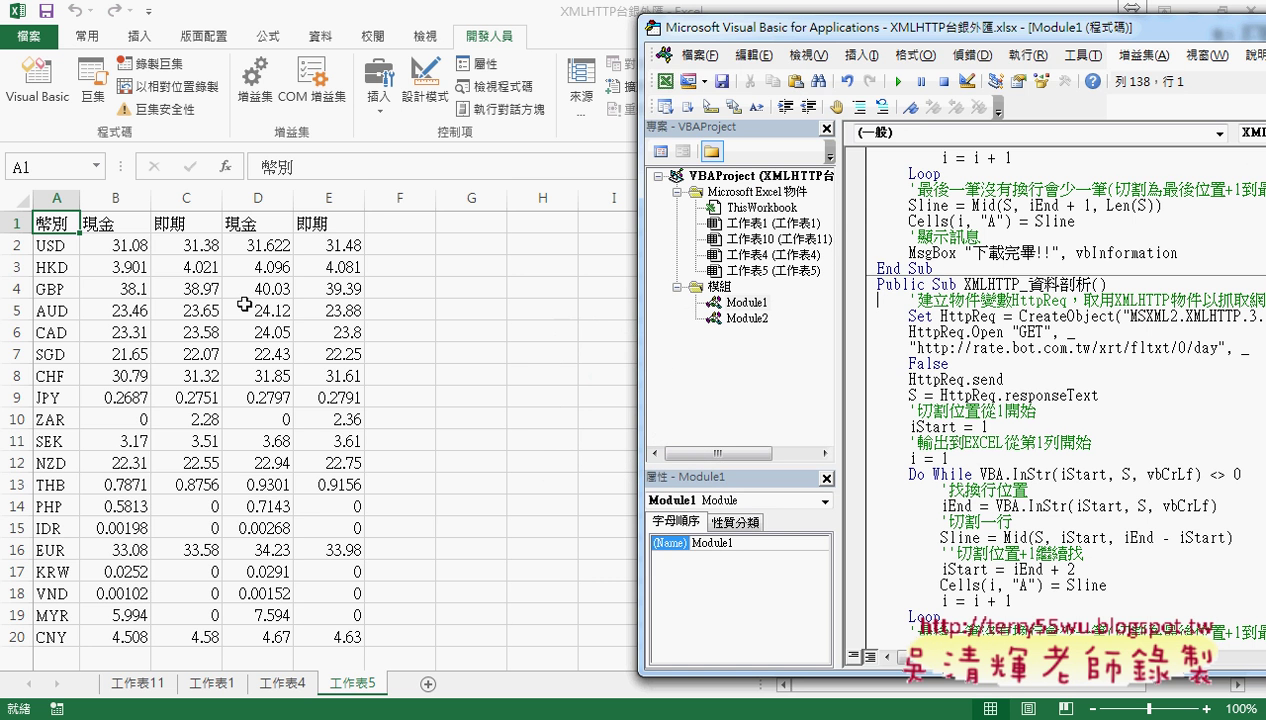
drag(116, 245, 354, 637)
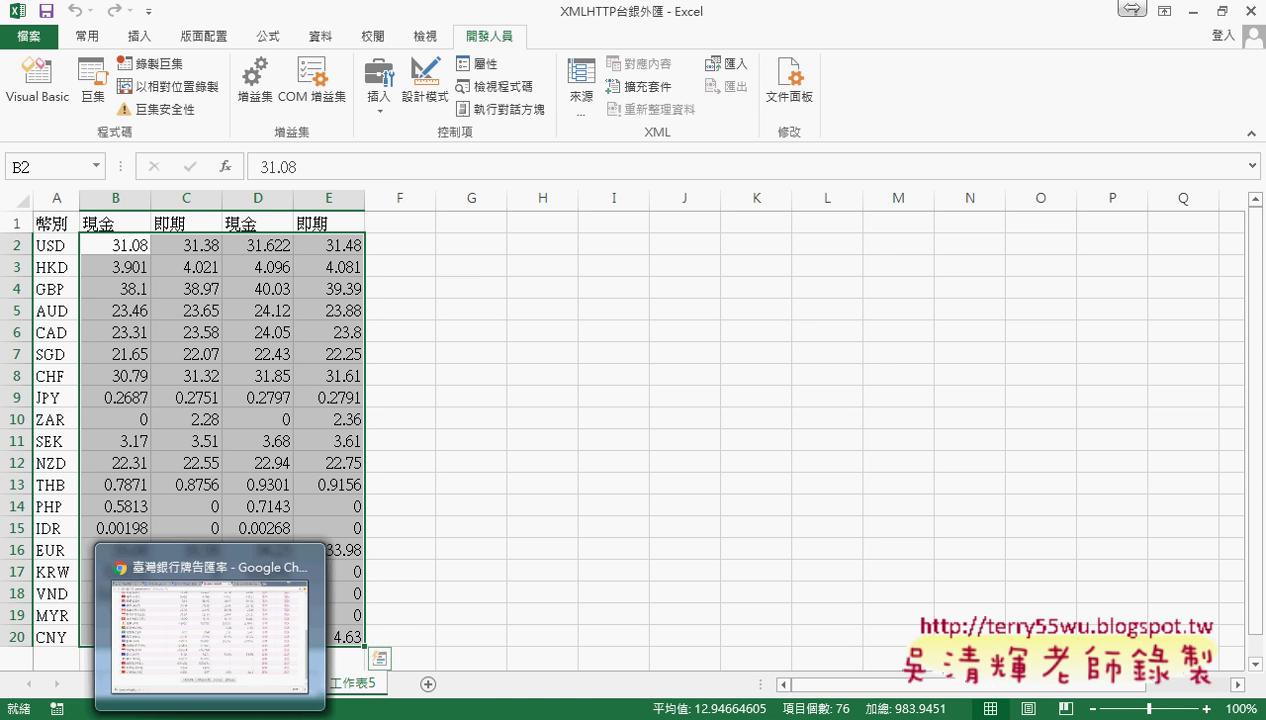
click(208, 600)
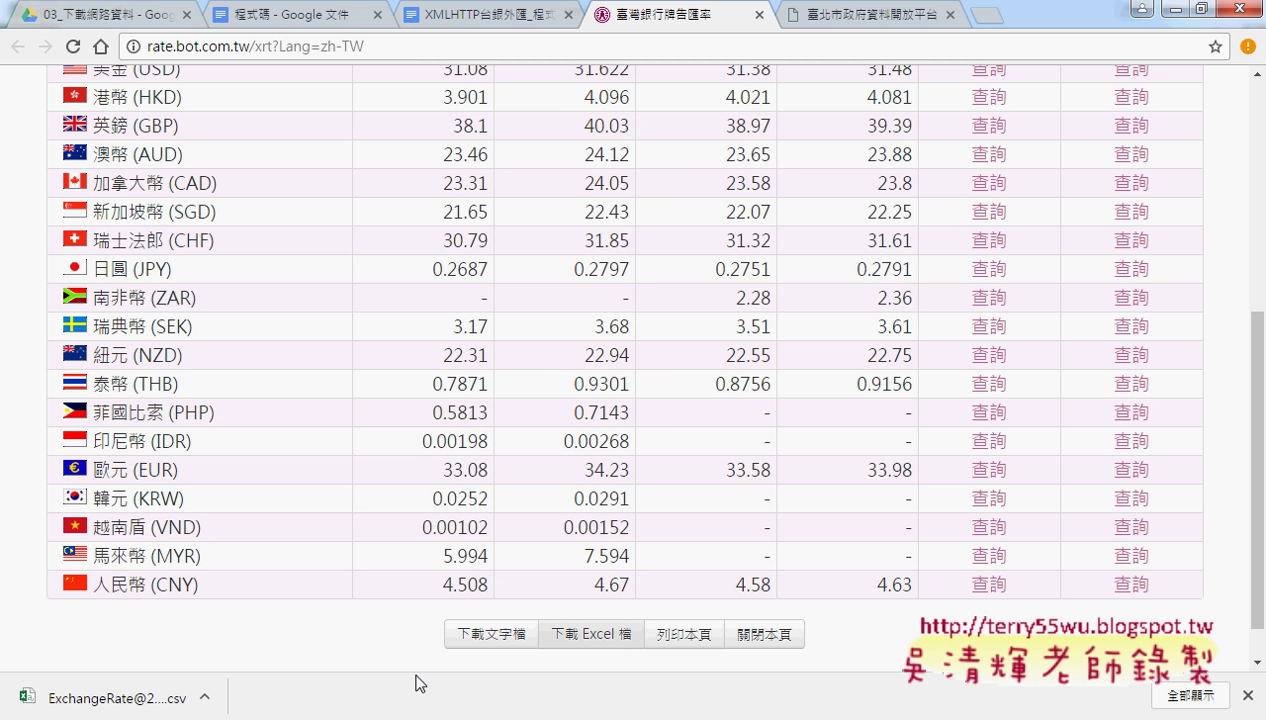
click(204, 697)
click(271, 631)
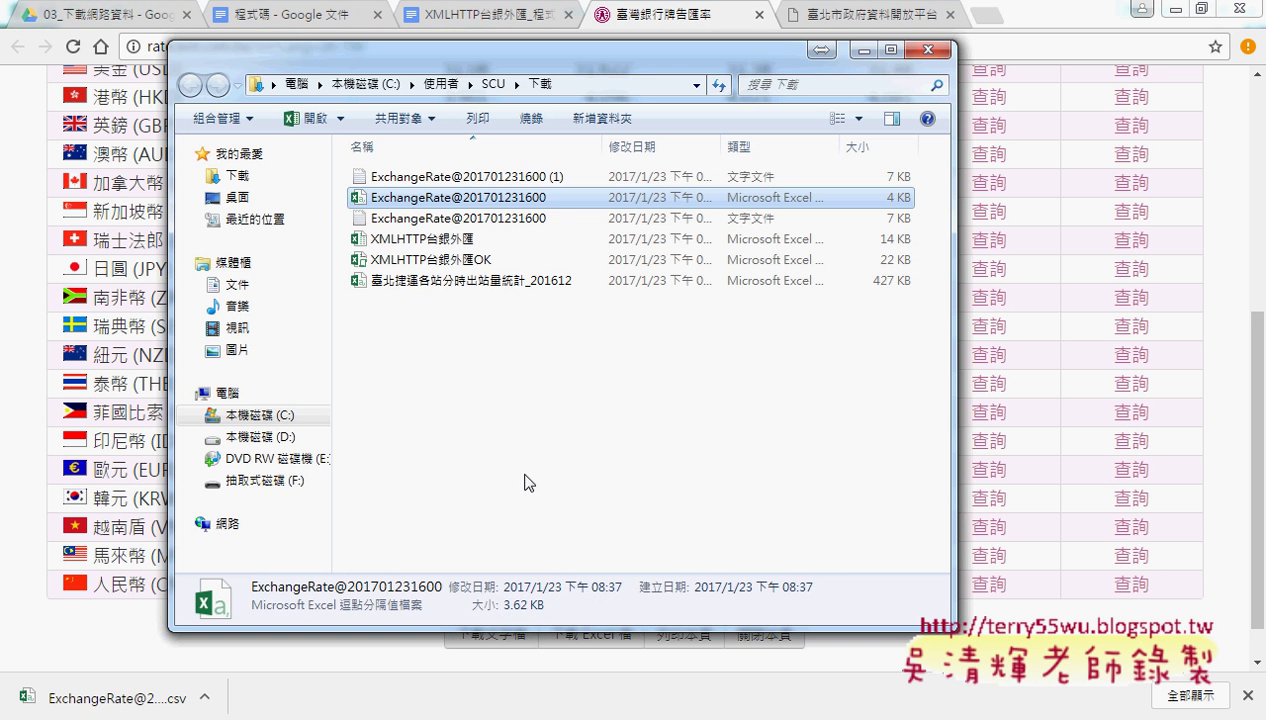
right_click(511, 204)
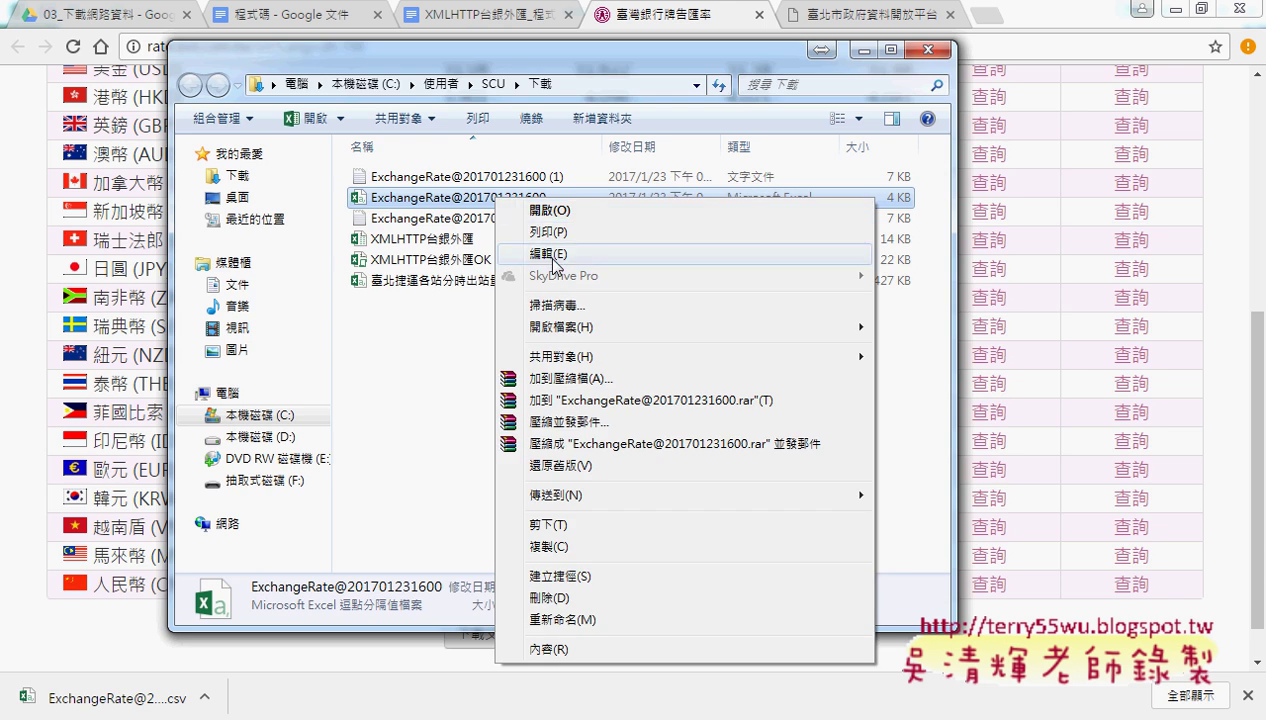
click(548, 253)
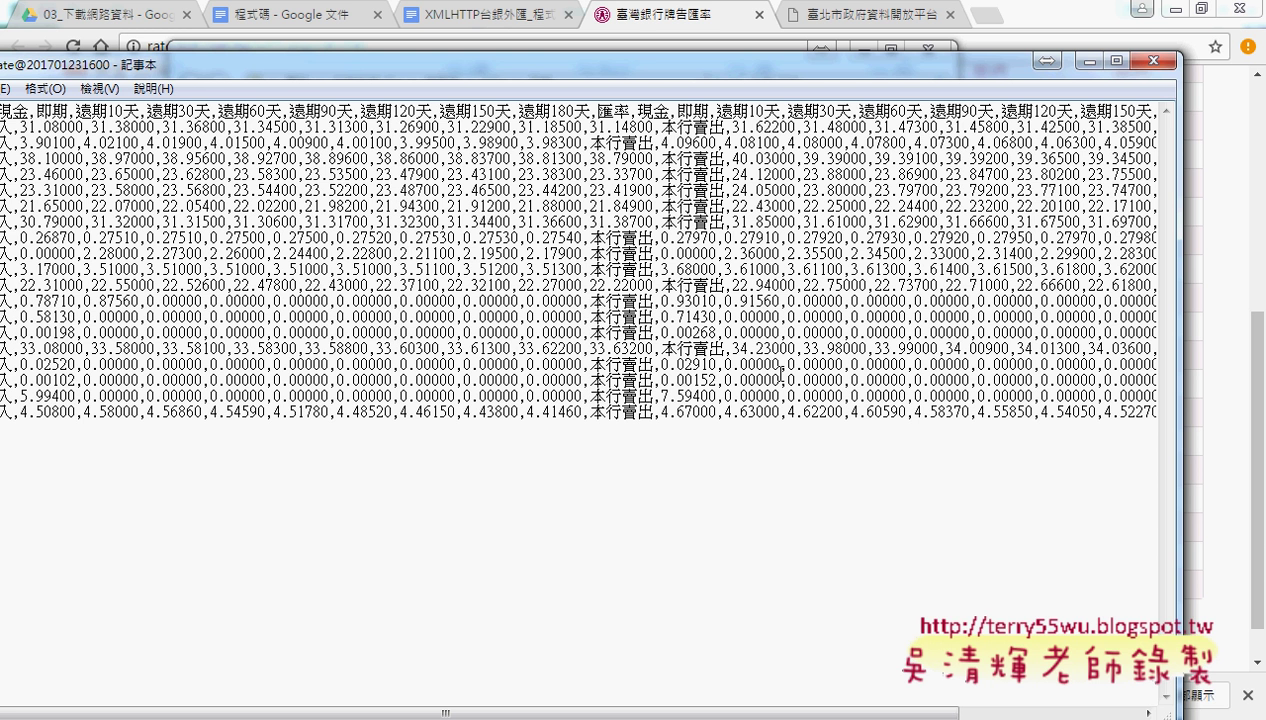
click(1089, 61)
Step: Return to the Data.Taipei catalogue and filter by PDF, showing 1104 datasets
click(880, 18)
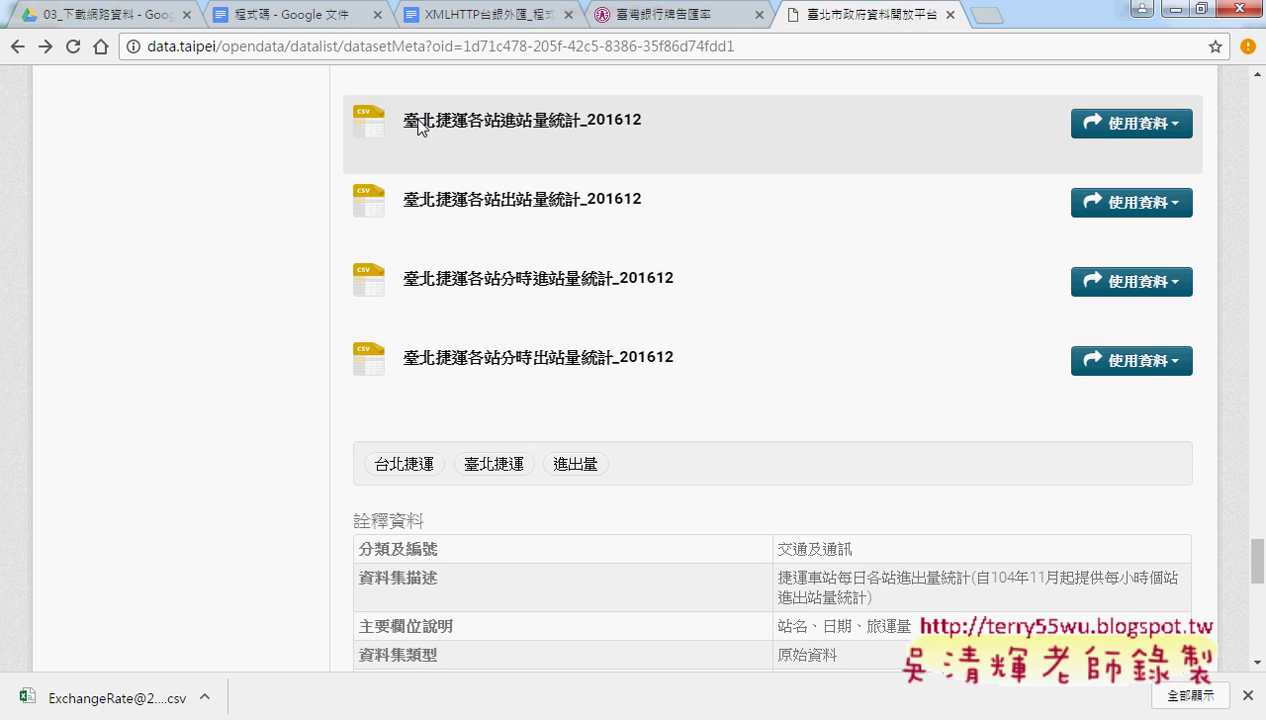
click(16, 48)
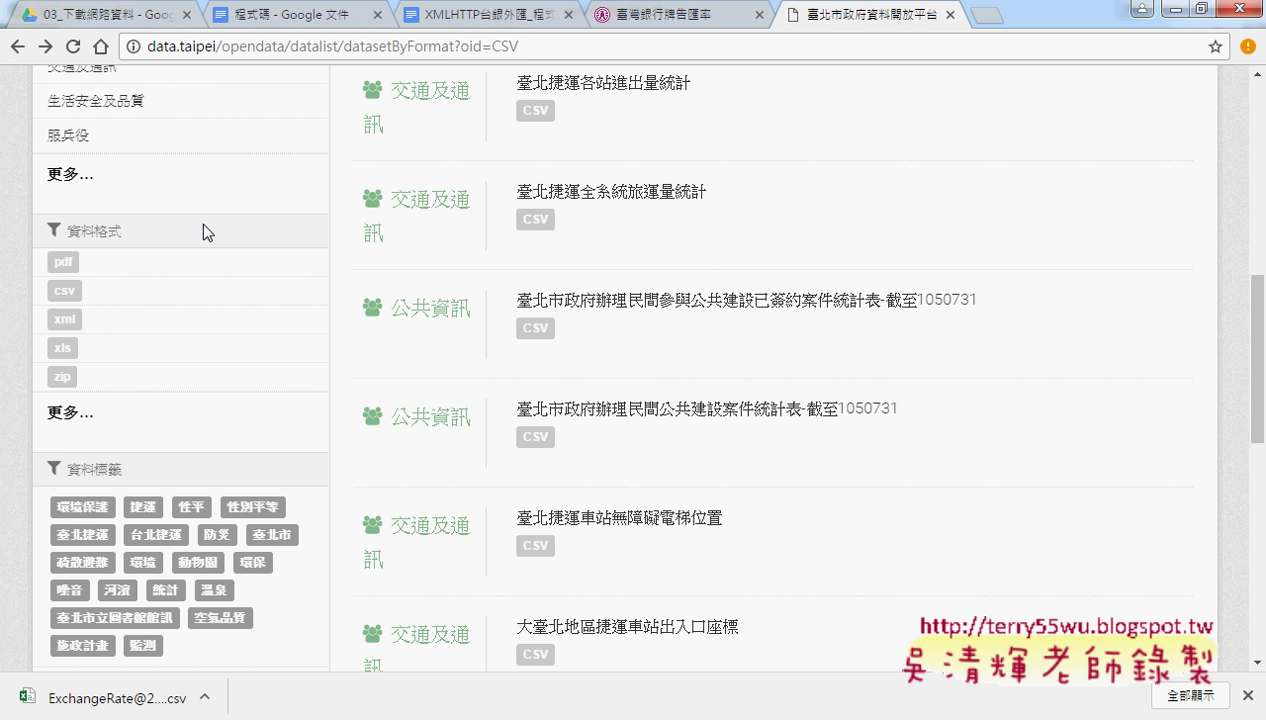
click(70, 413)
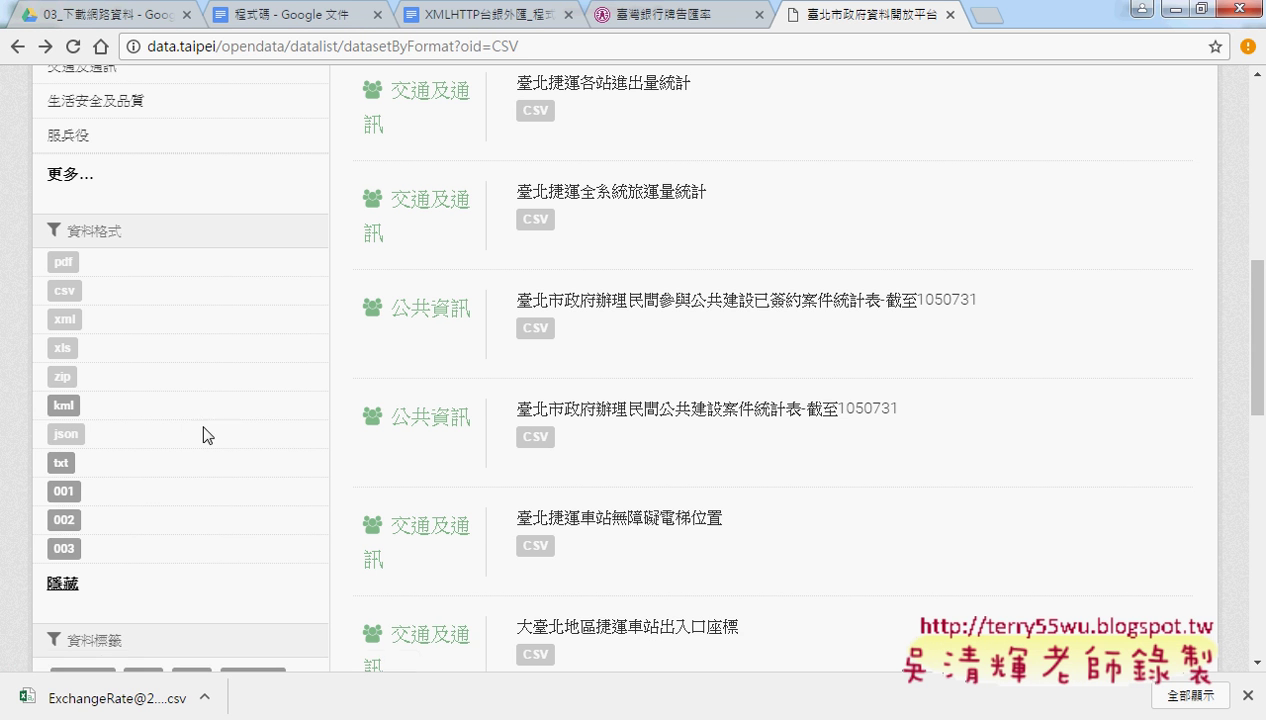
click(64, 264)
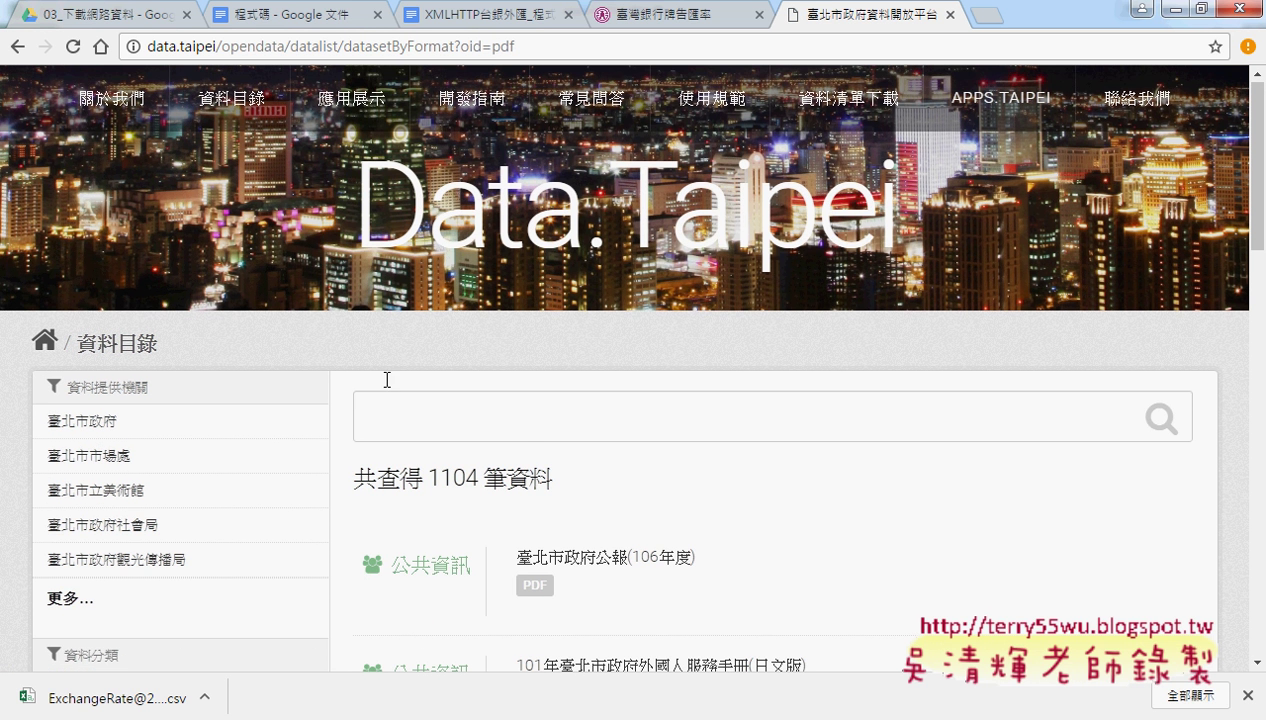
scroll(502, 490, down, 2)
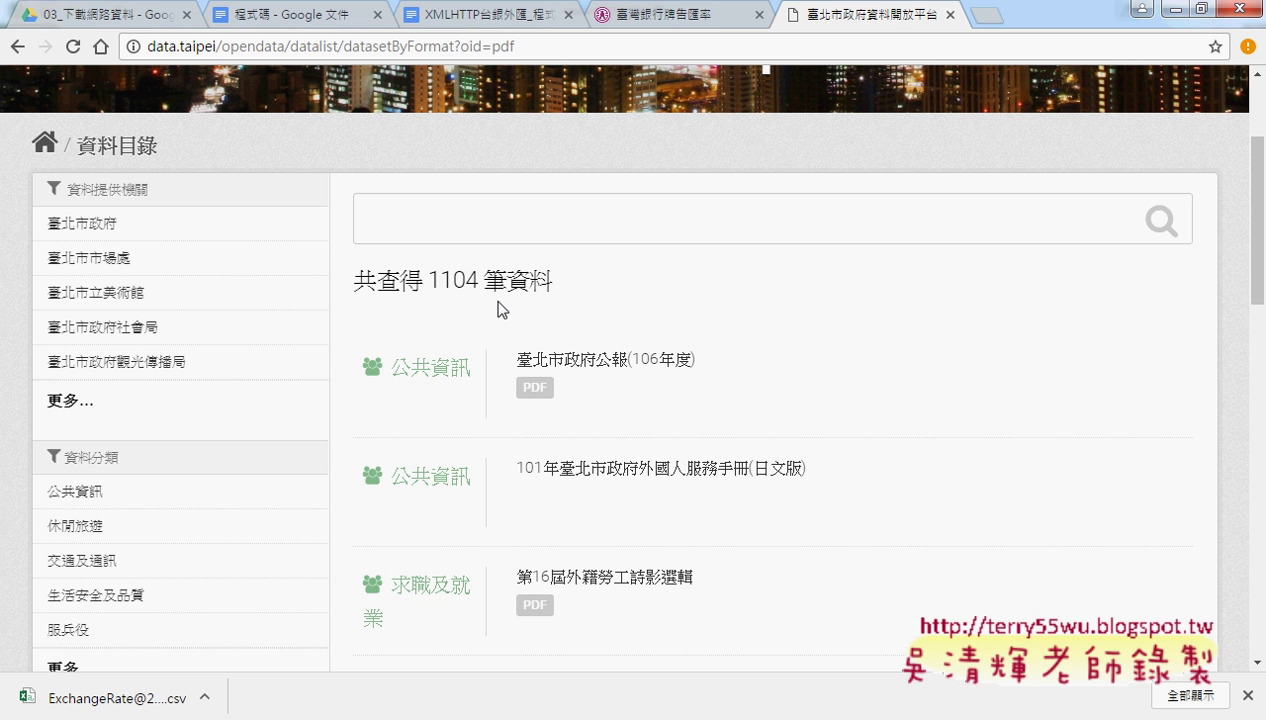
drag(478, 281, 440, 281)
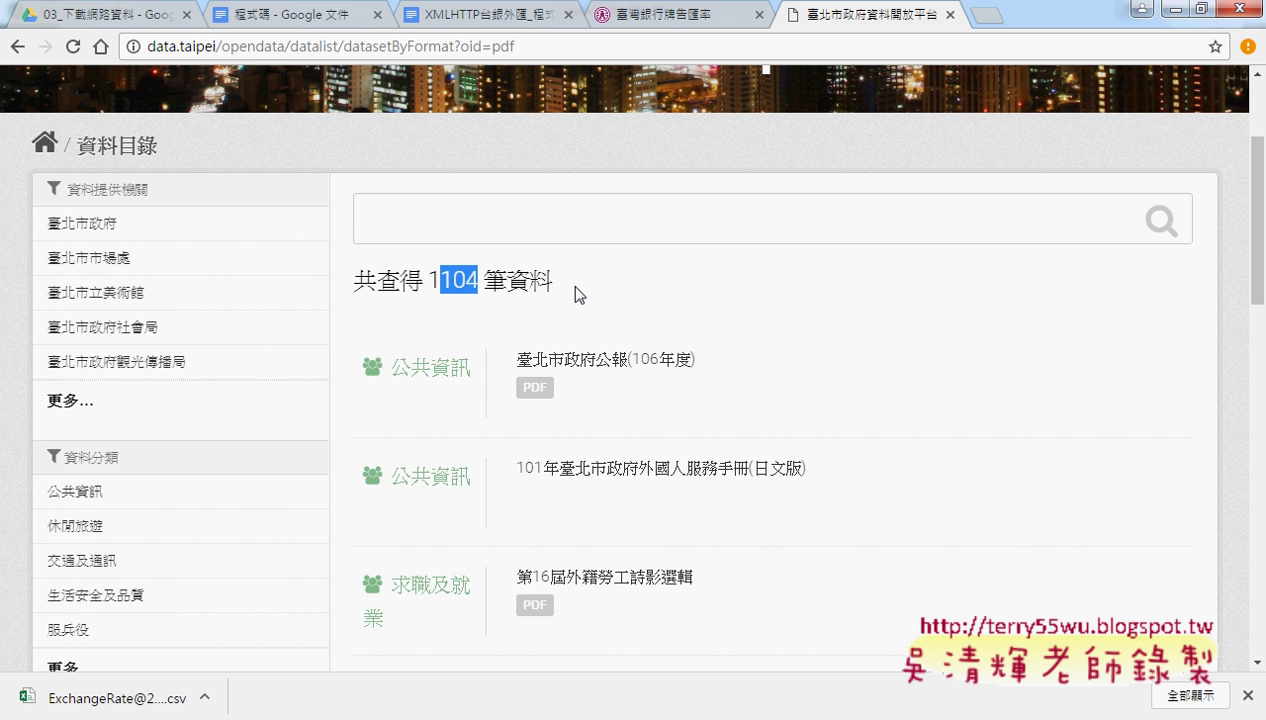
scroll(575, 292, down, 3)
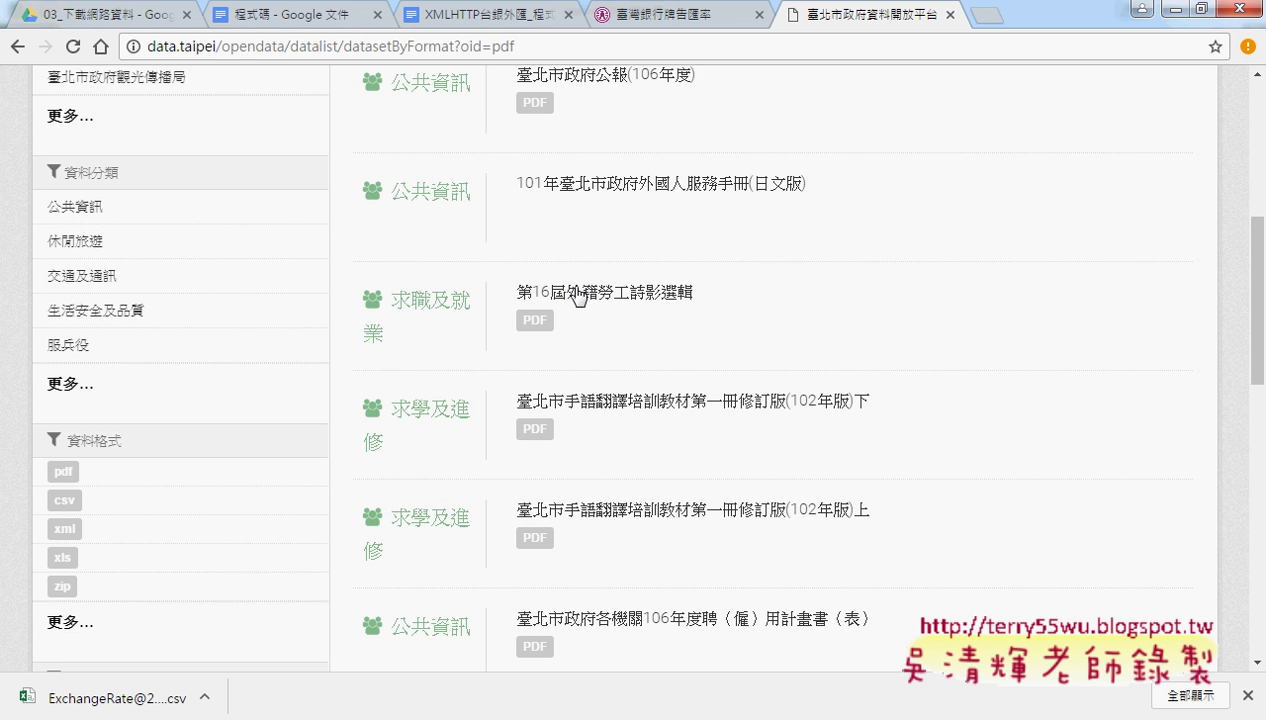
Step: Compare the XML (106) and XLS (79) counts, then filter to TXT datasets
click(64, 517)
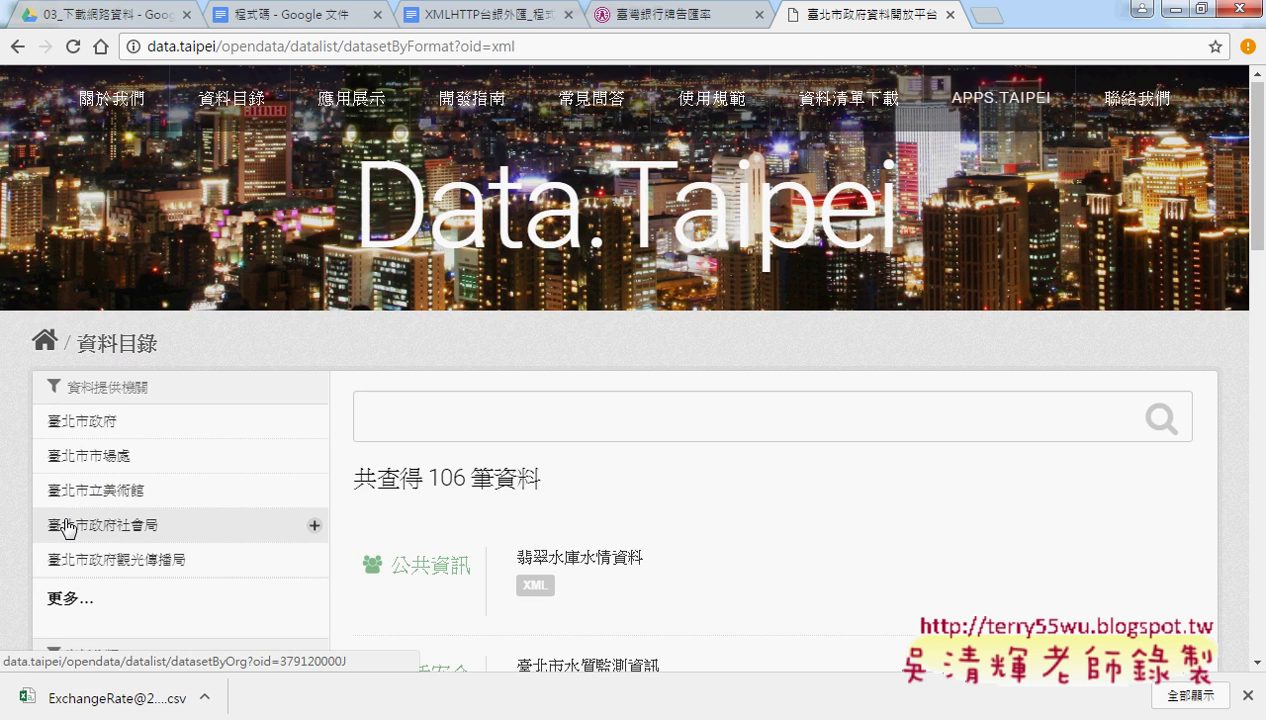
scroll(402, 484, down, 6)
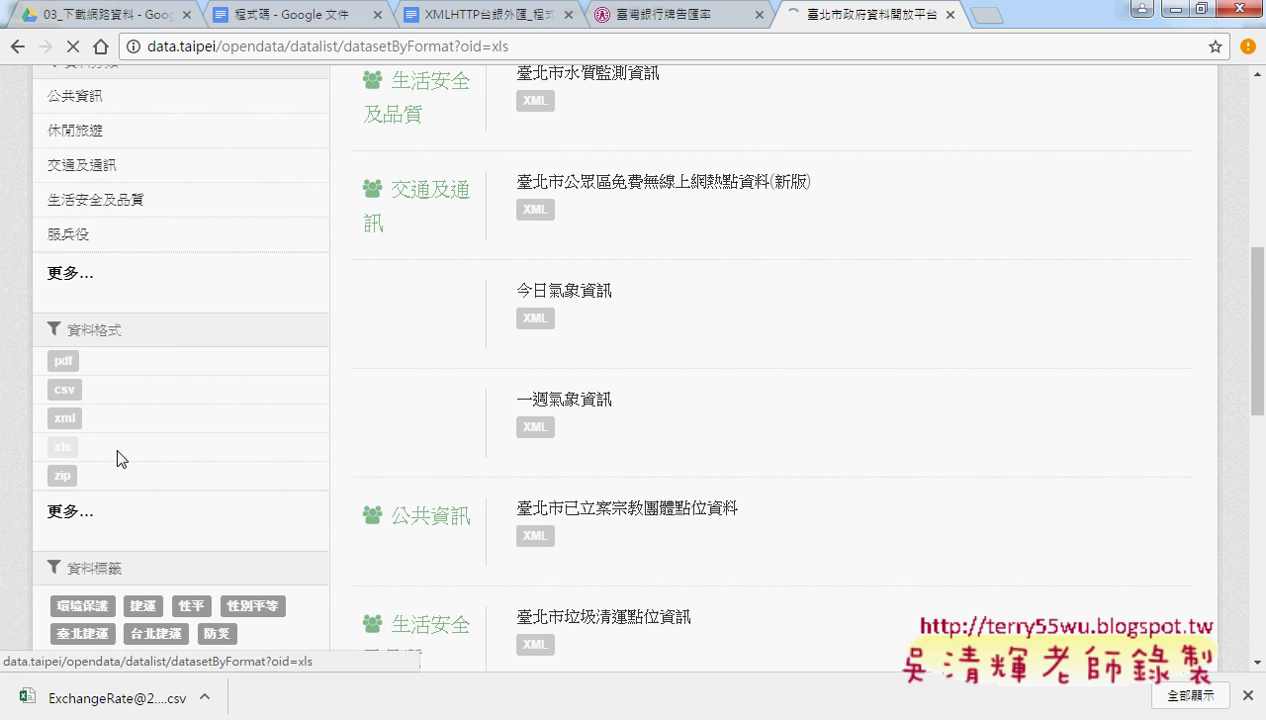
click(62, 446)
drag(423, 479, 440, 479)
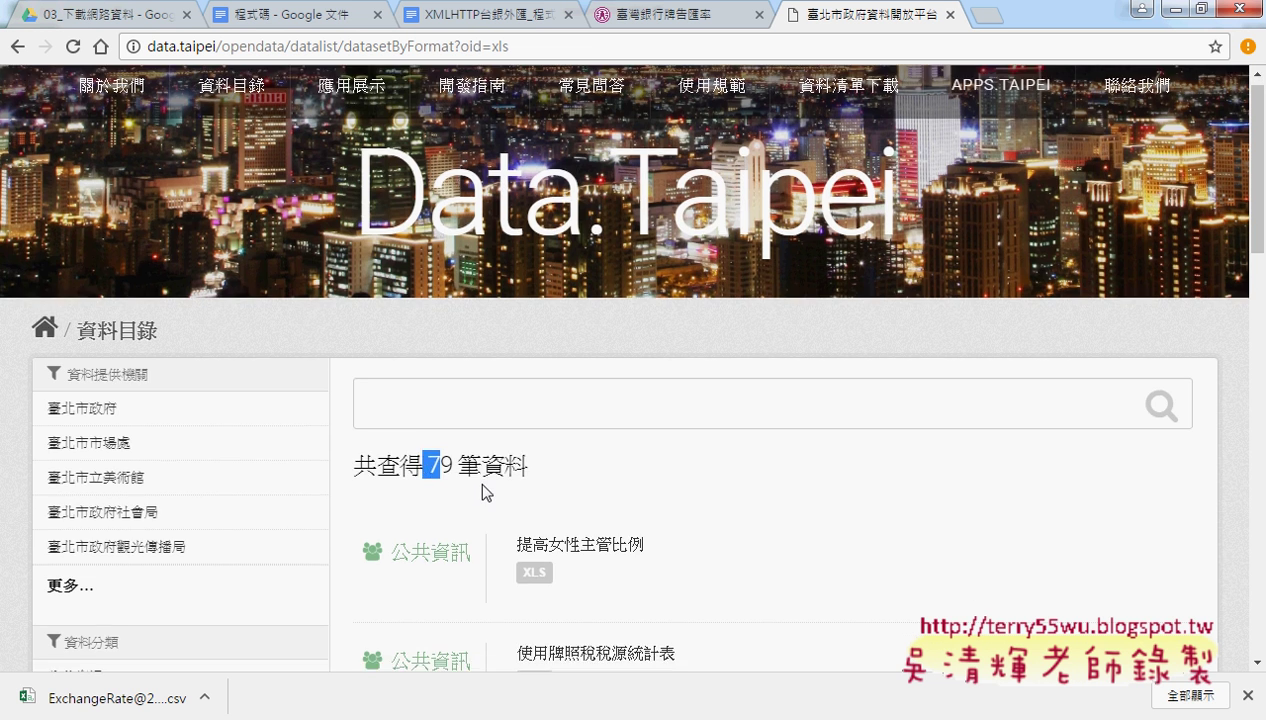
scroll(485, 490, down, 3)
scroll(483, 489, down, 1)
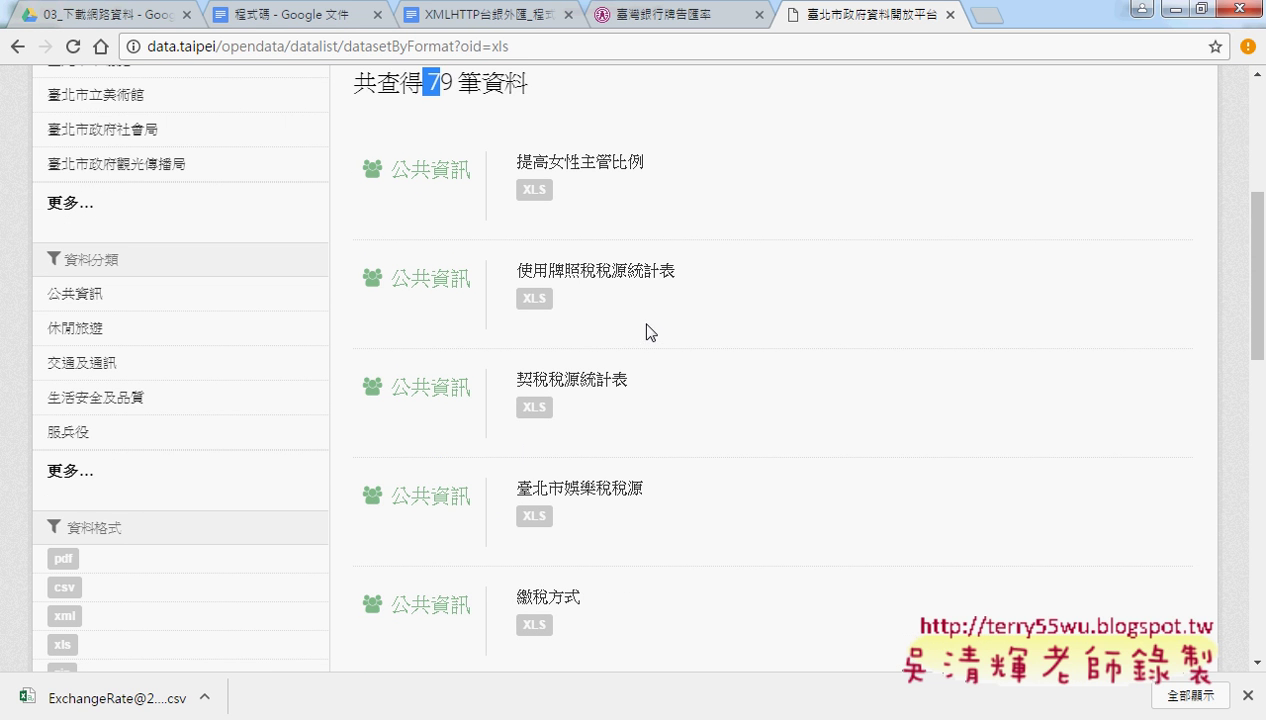
scroll(280, 503, down, 1)
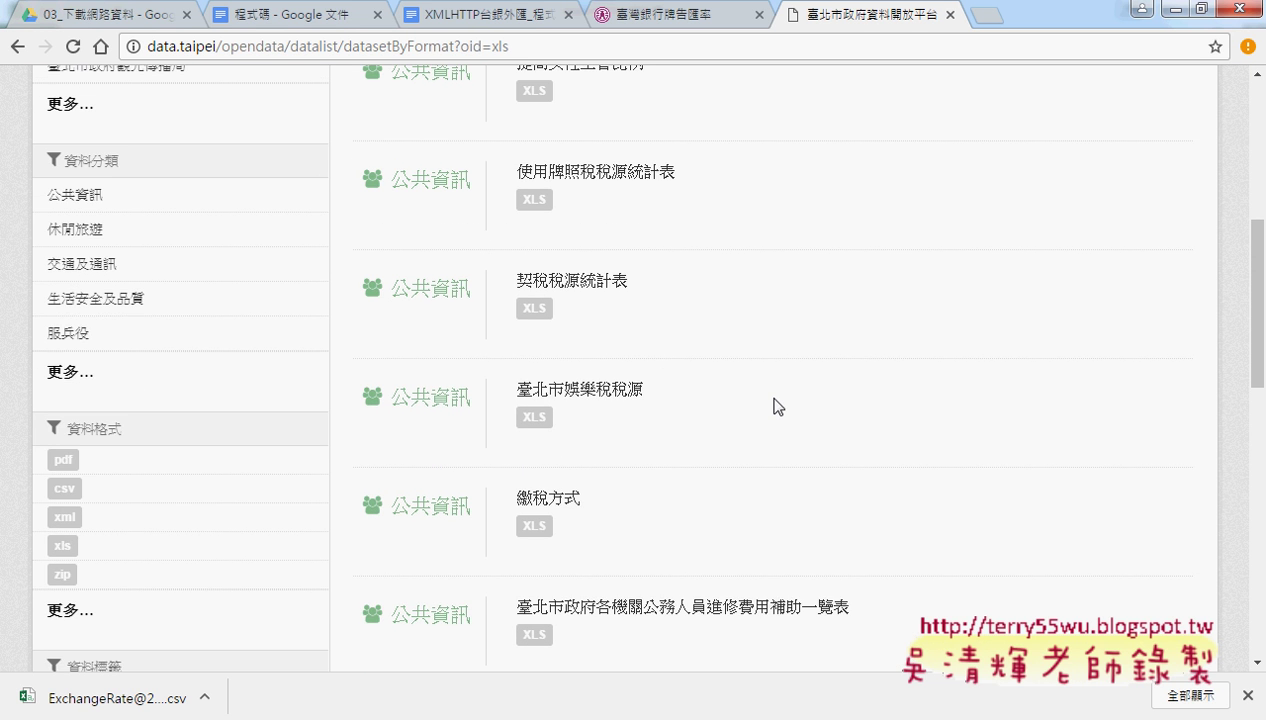
scroll(778, 400, down, 1)
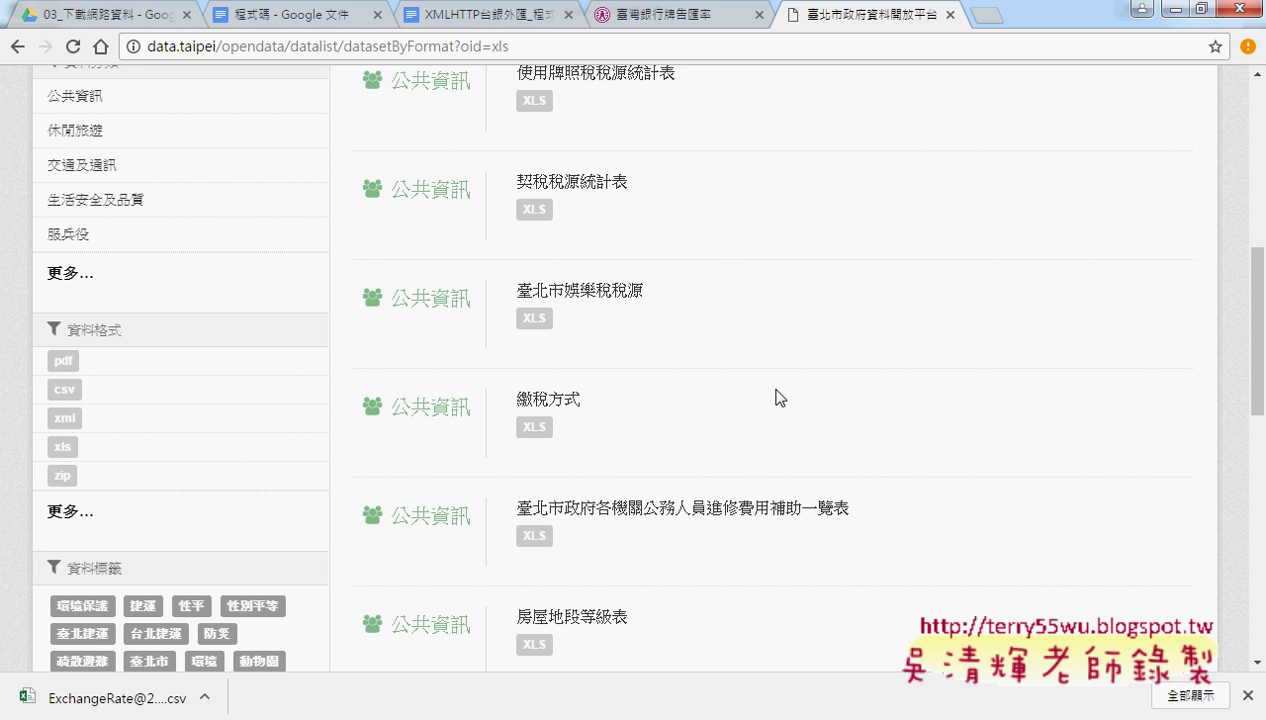
scroll(745, 495, down, 1)
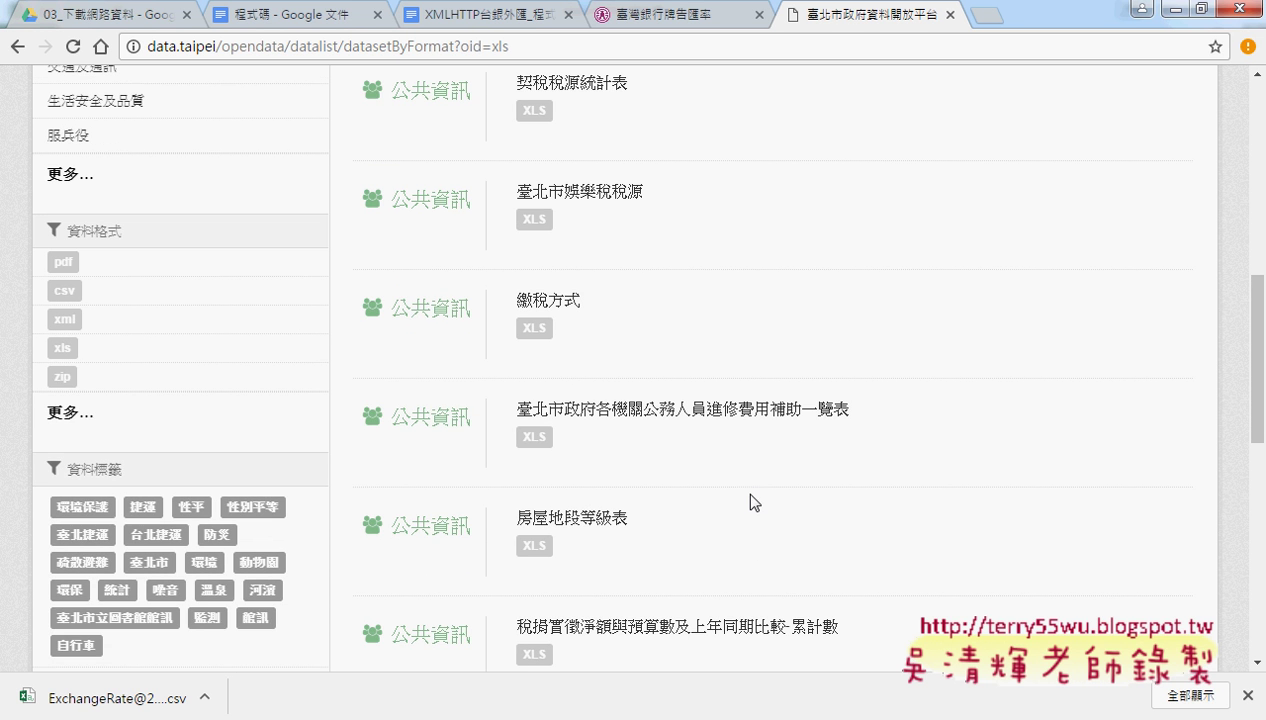
click(72, 414)
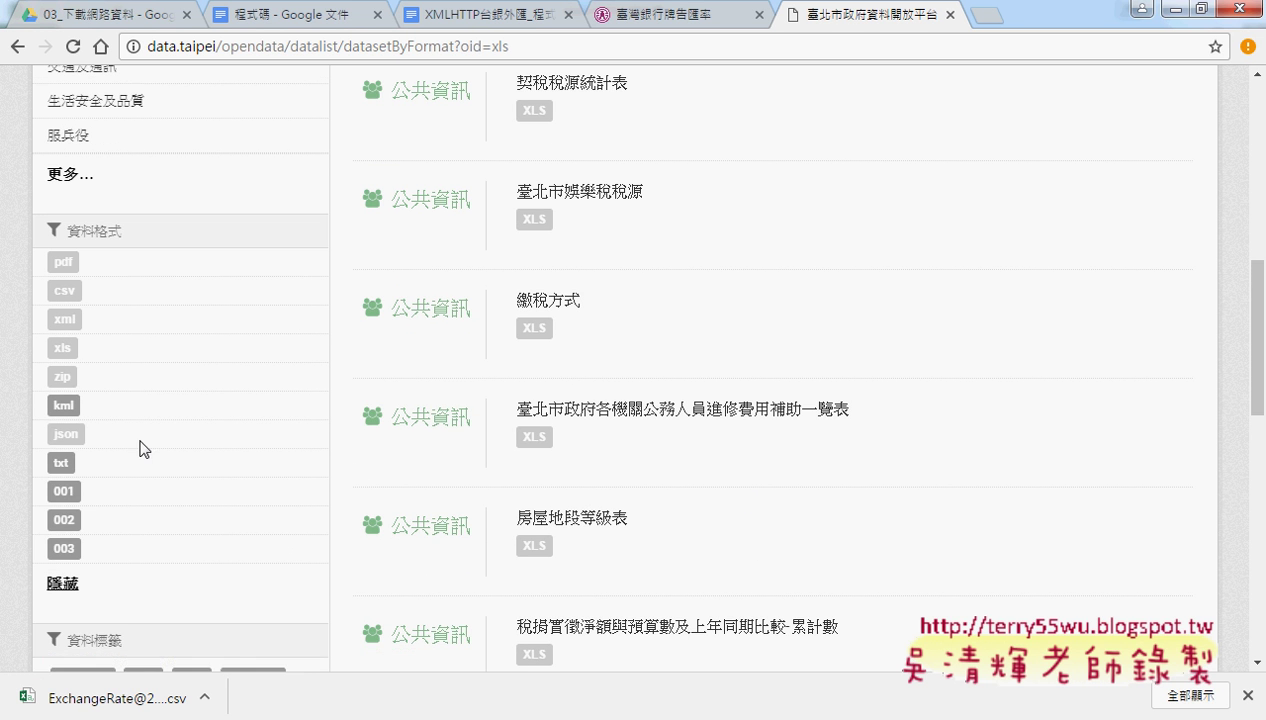
click(62, 463)
Step: Open the 臺北市肇事路口 dataset from the 3 TXT results
scroll(883, 468, down, 2)
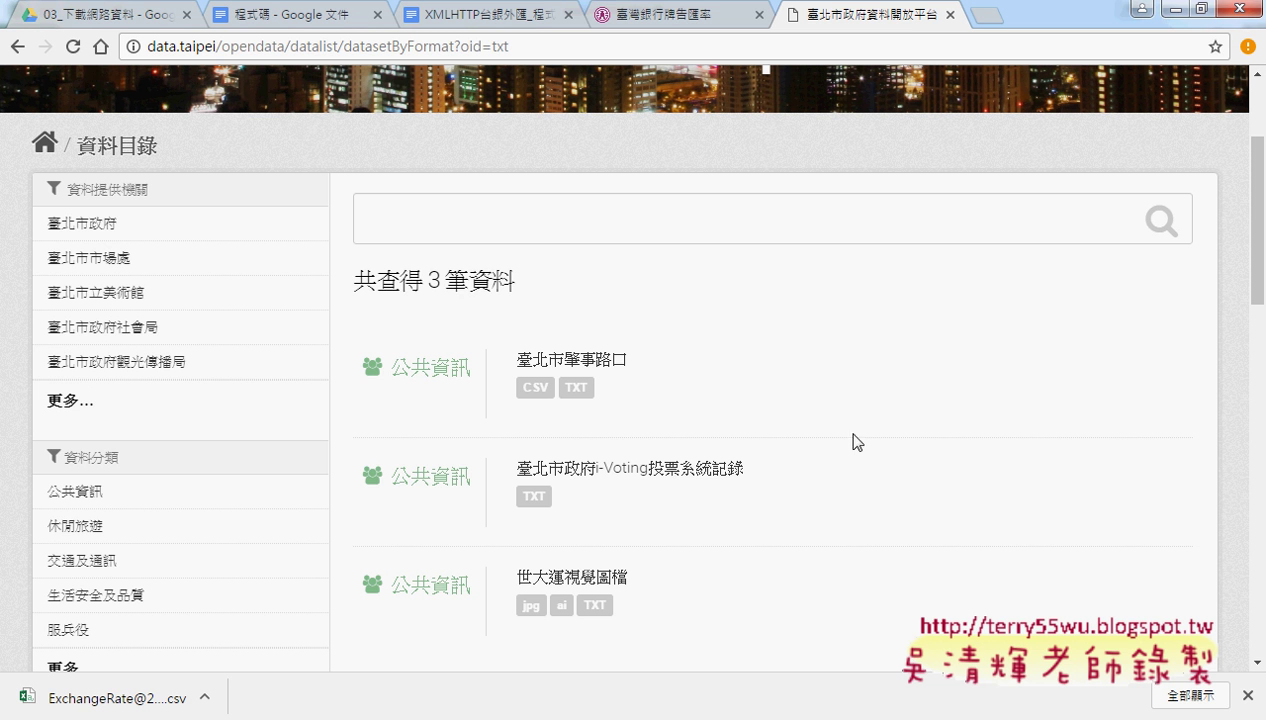
drag(502, 280, 353, 281)
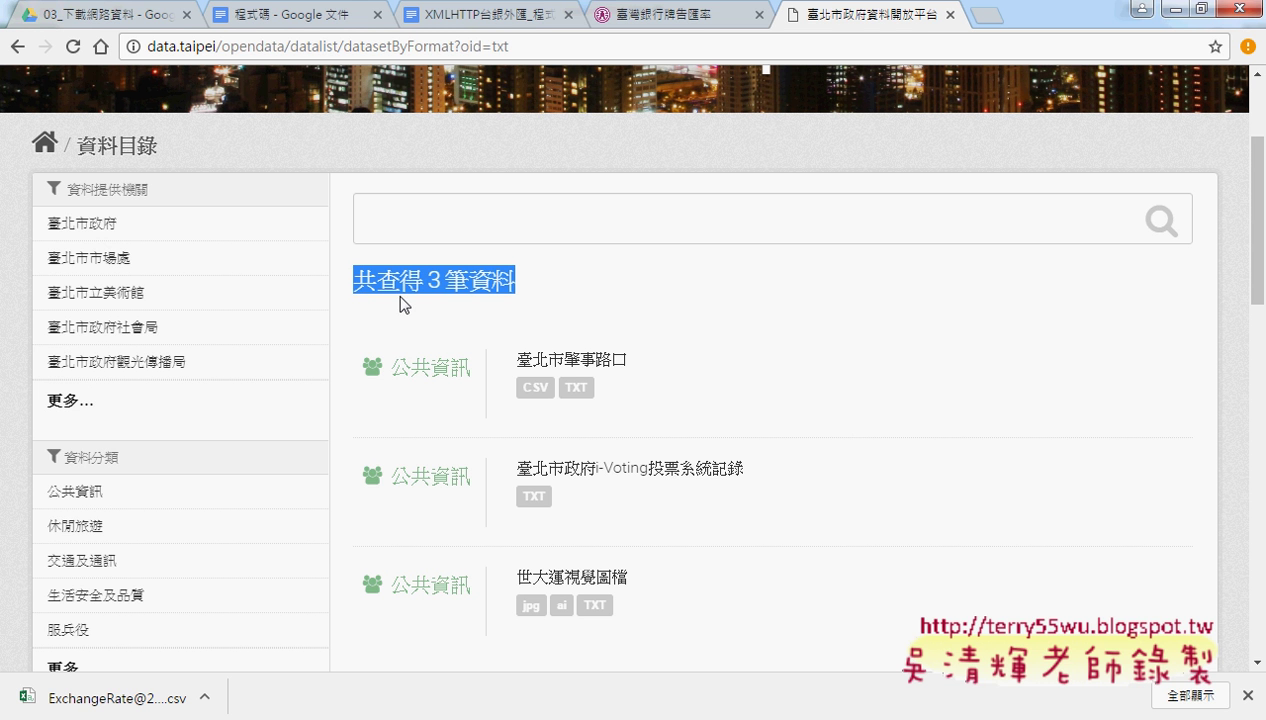
click(640, 358)
drag(640, 358, 520, 364)
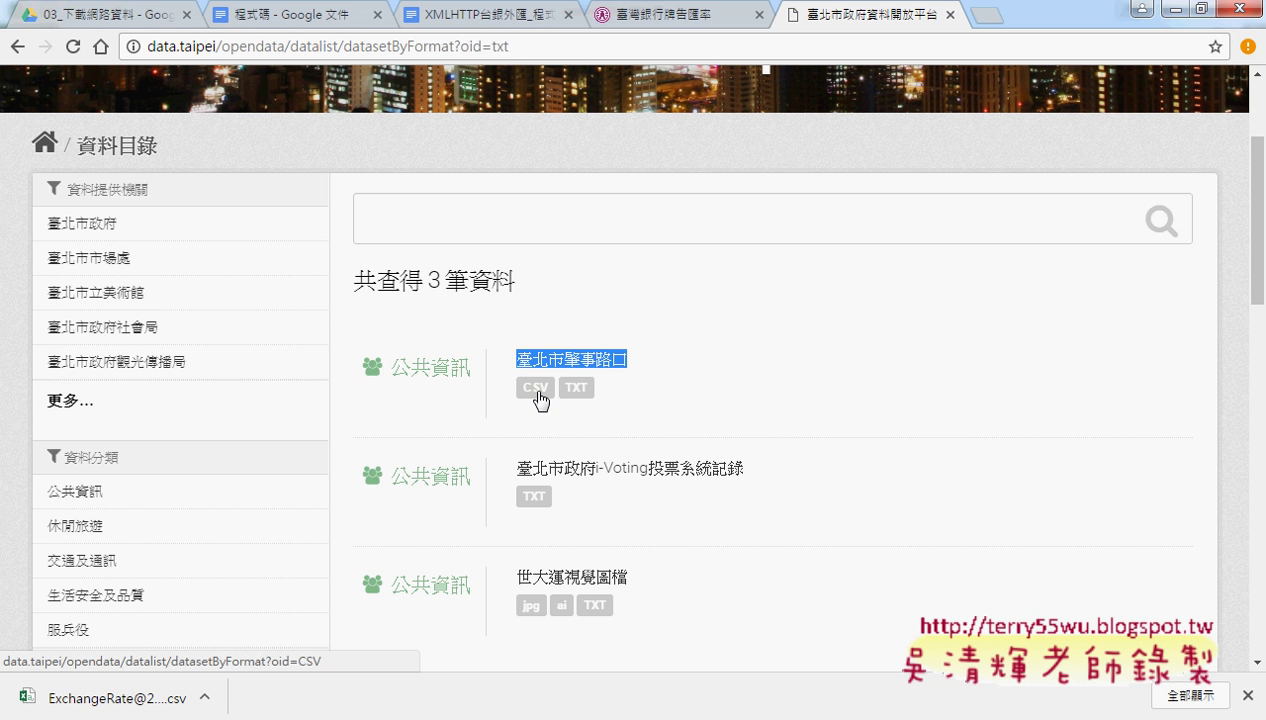
click(599, 362)
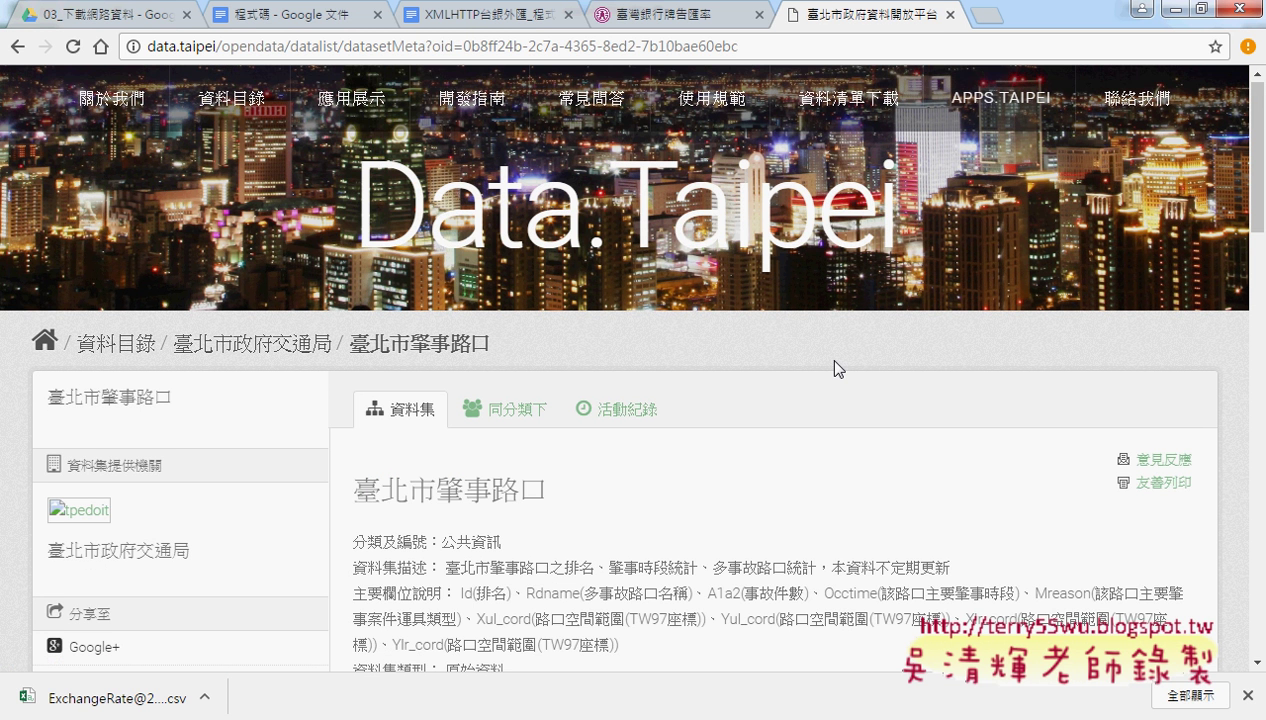
Step: Preview the dataset's CSV data item as a table
scroll(838, 368, down, 3)
scroll(838, 368, down, 2)
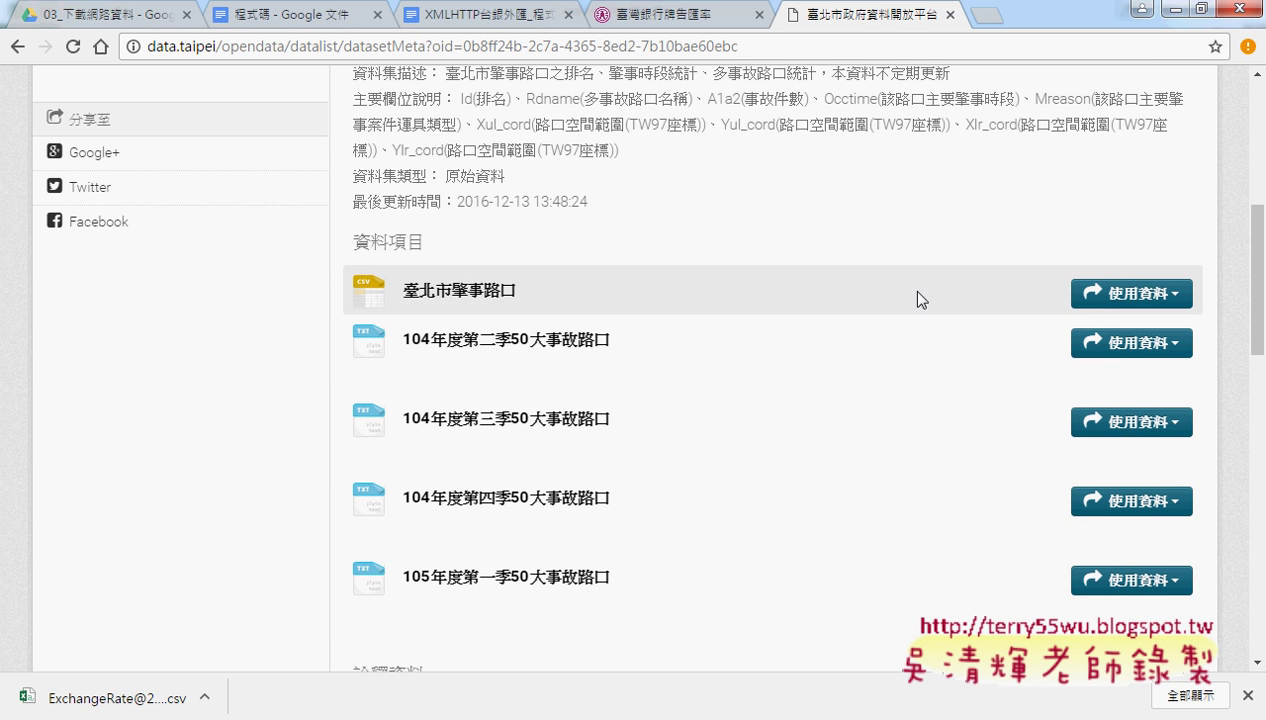
scroll(900, 310, down, 1)
scroll(897, 312, down, 1)
click(1128, 198)
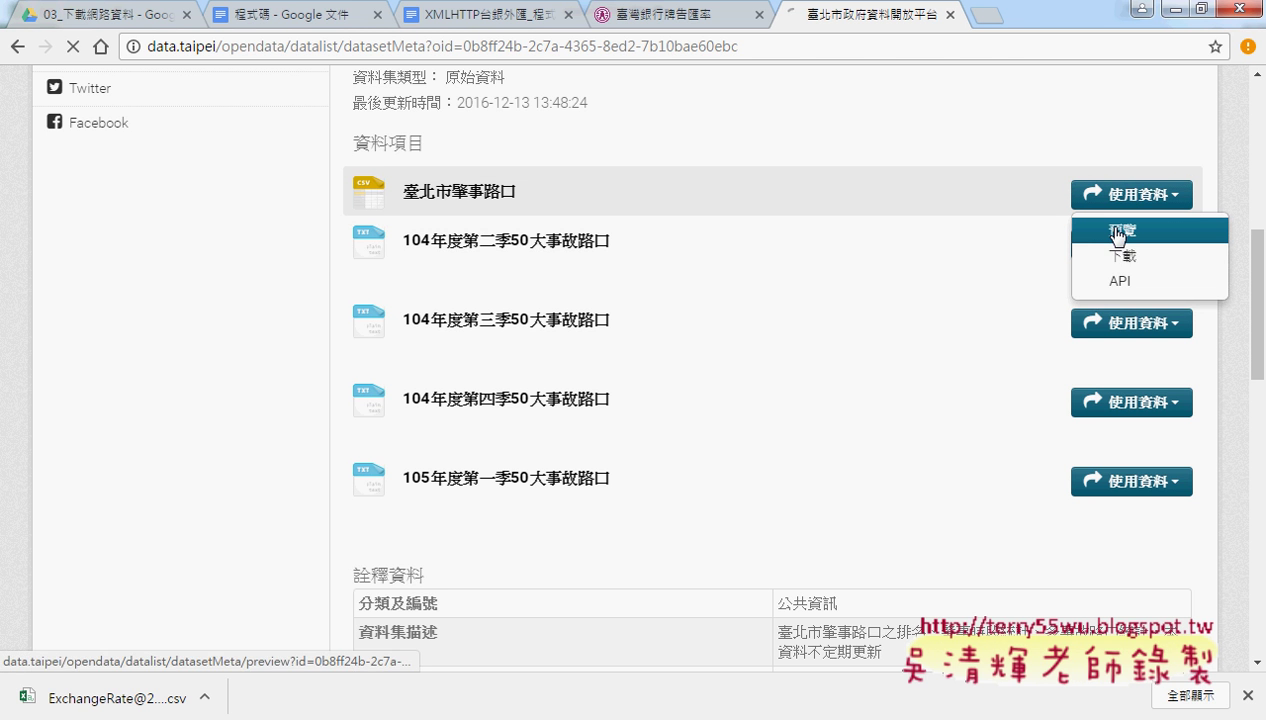
click(1118, 232)
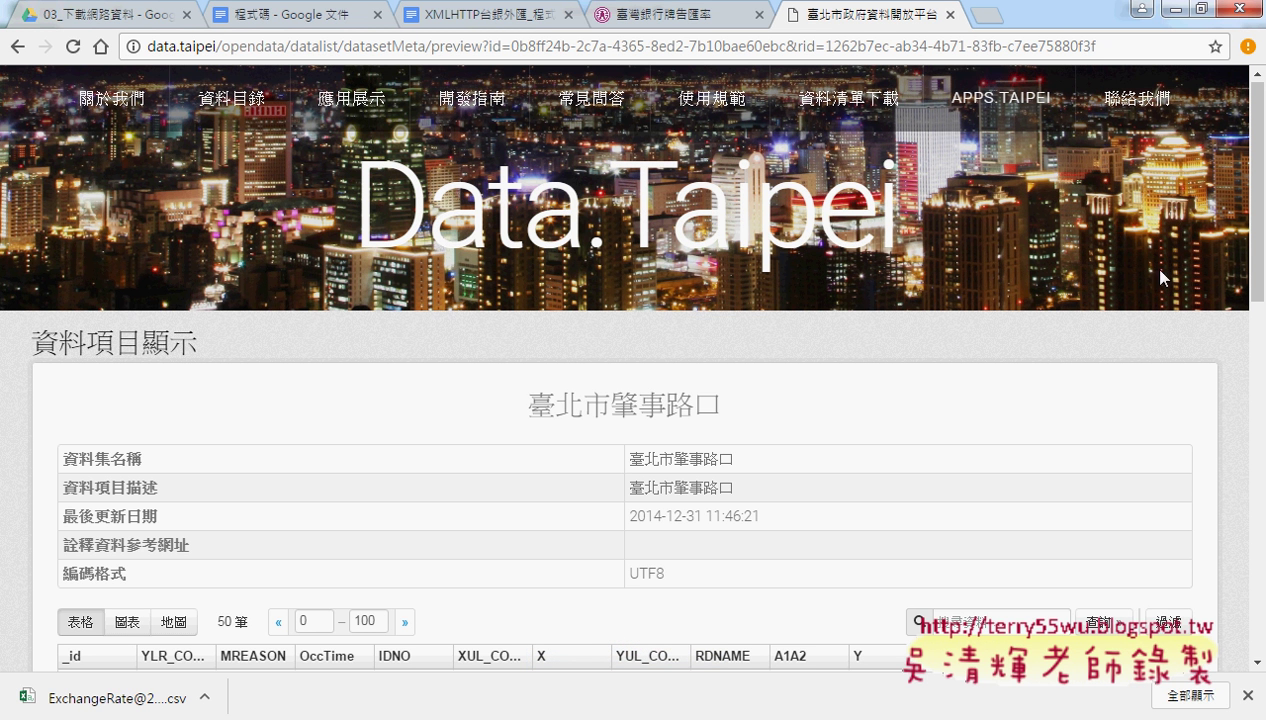
scroll(1210, 328, down, 4)
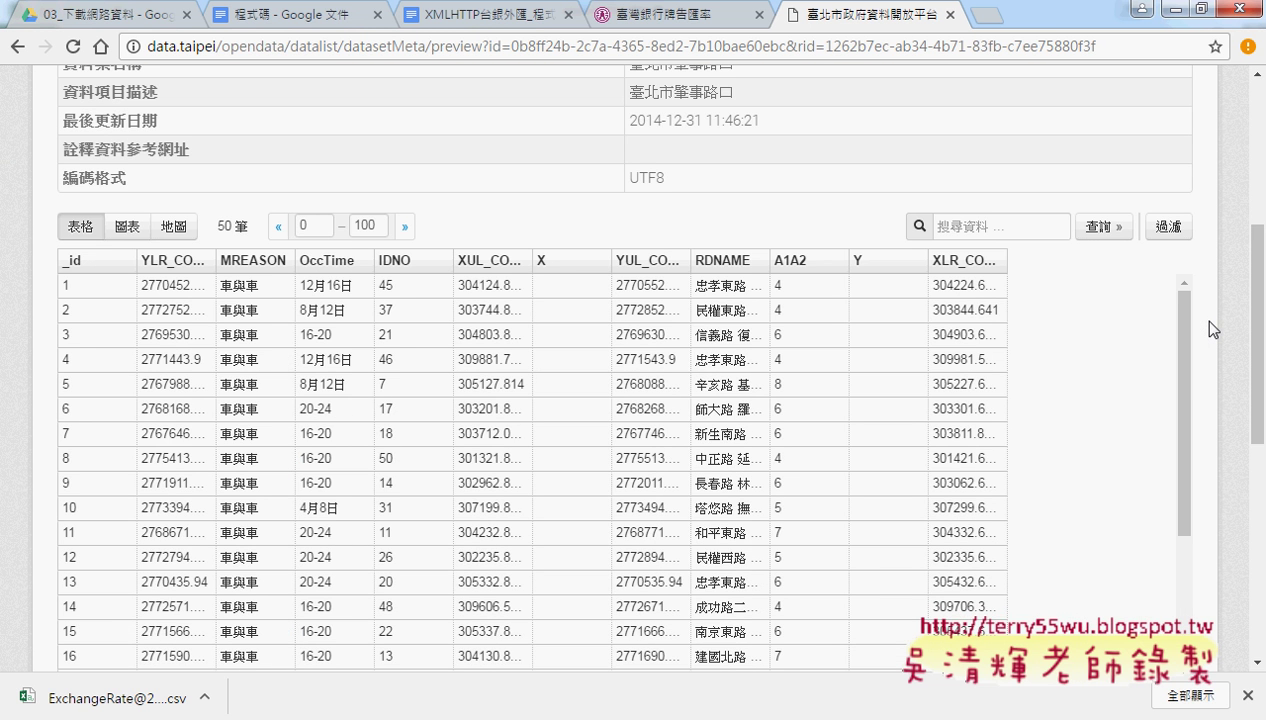
scroll(1212, 328, down, 1)
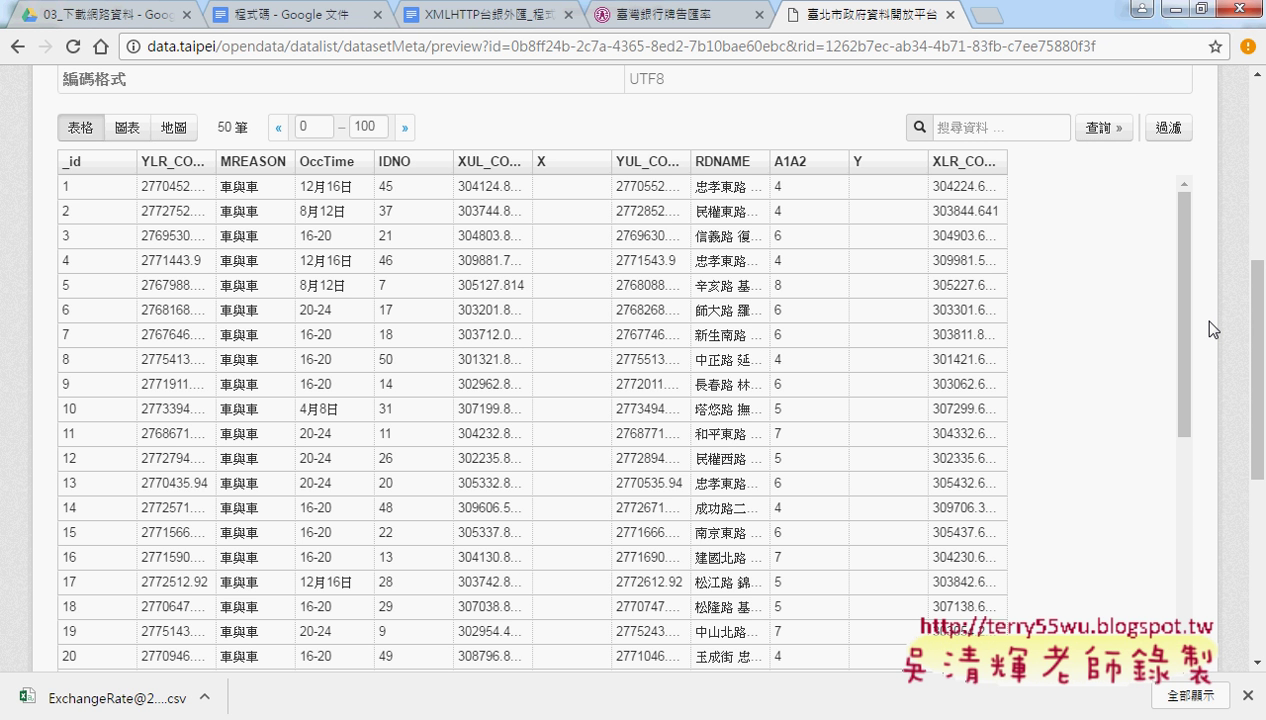
Step: Close the data.taipei page and select 股市當日行情表_程式碼 in the 03_下載網路資料 Drive folder
click(951, 15)
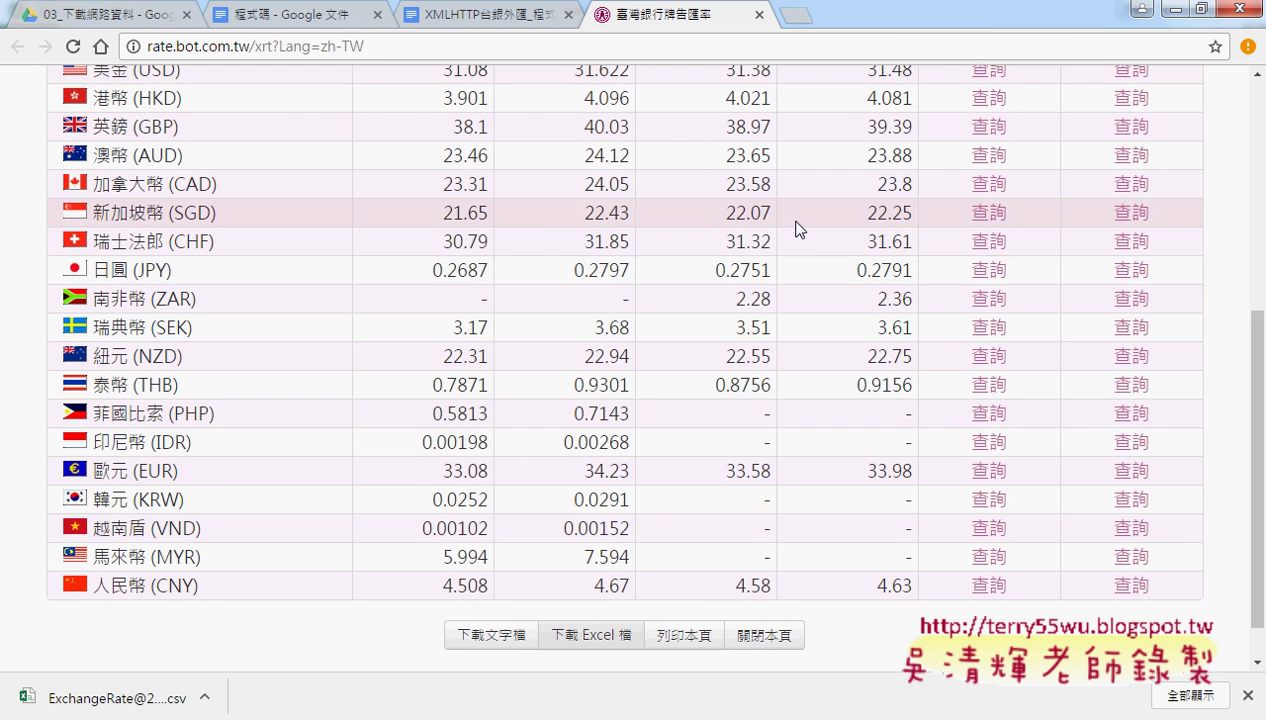
scroll(800, 226, up, 3)
scroll(805, 224, up, 1)
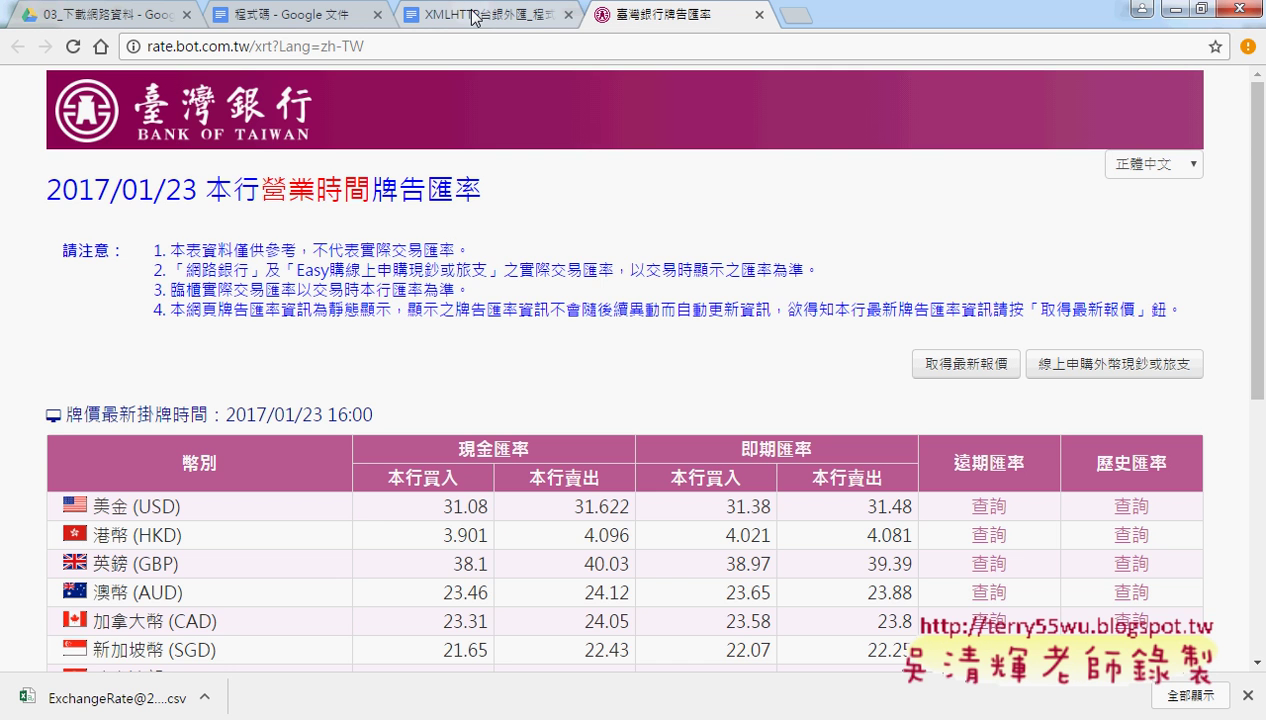
click(284, 10)
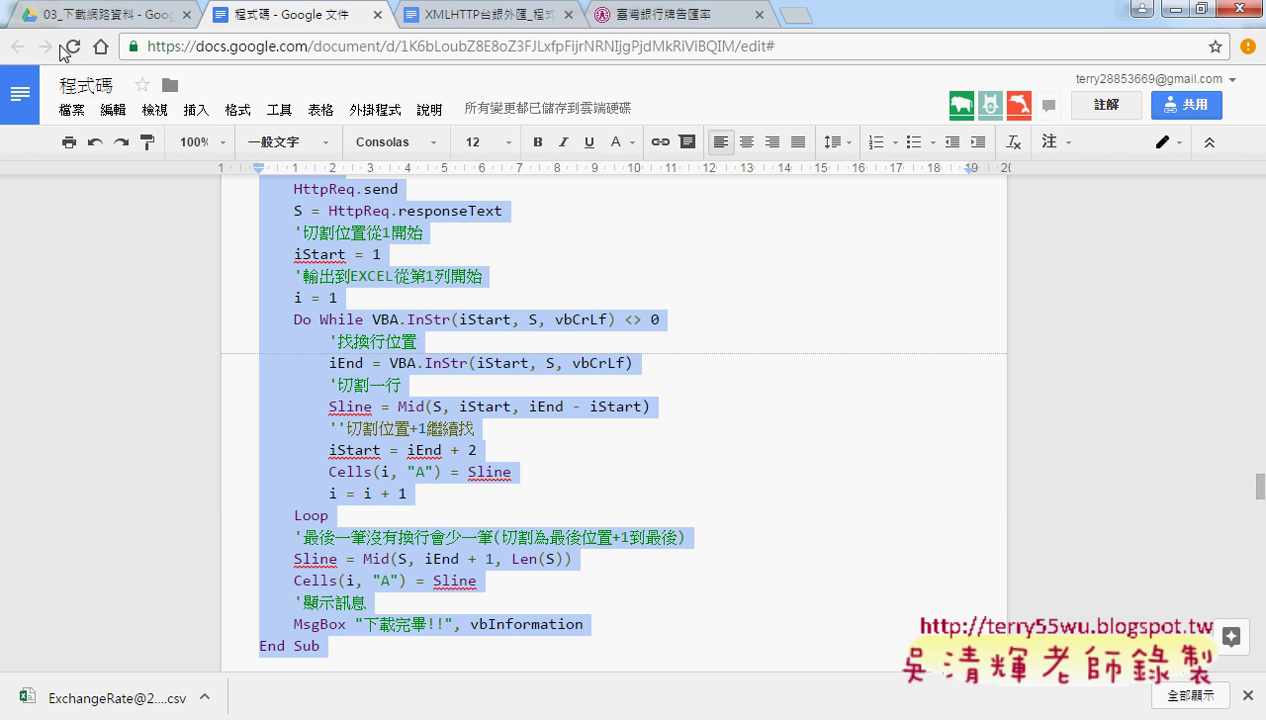
click(95, 18)
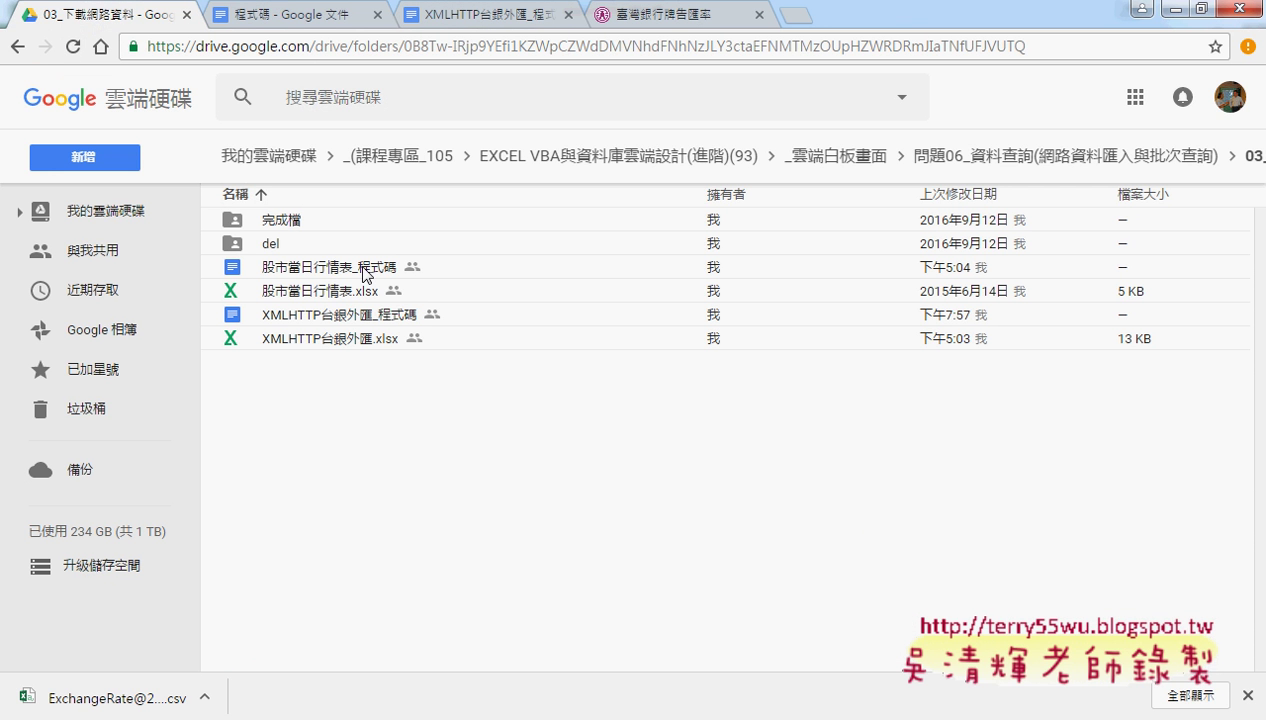
click(365, 276)
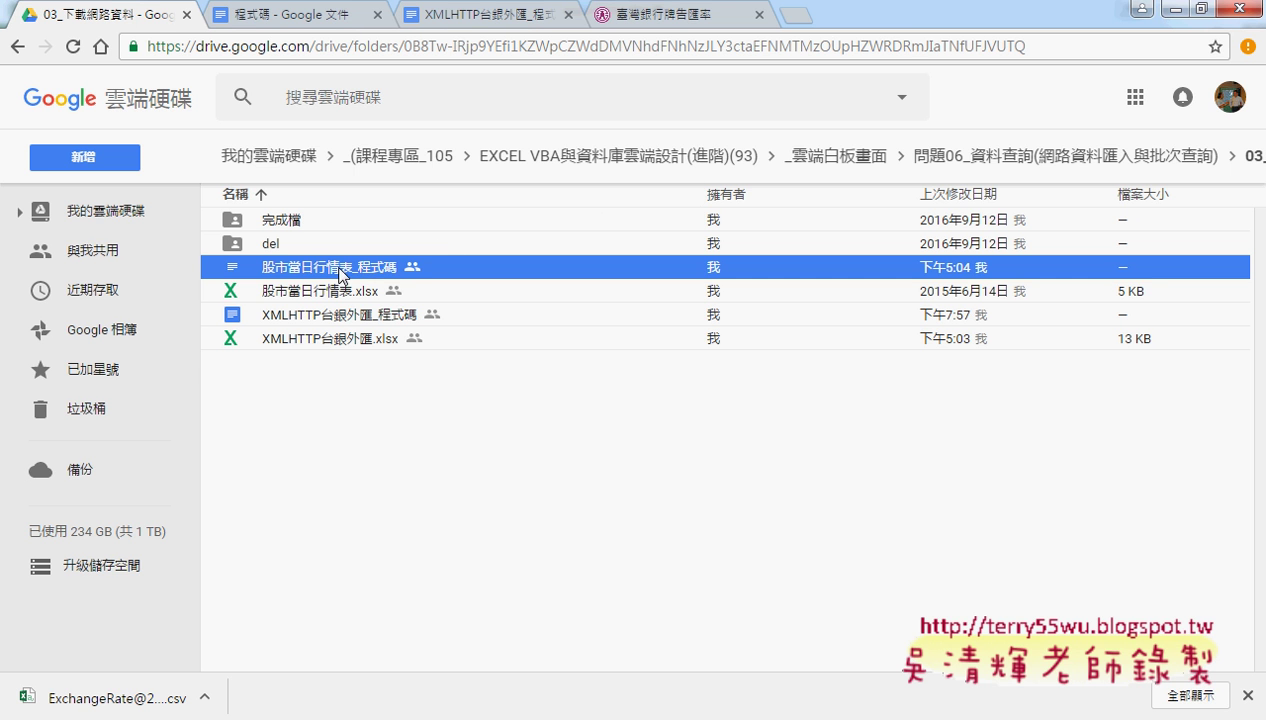
Step: Open the 股市當日行情表_程式碼 document from Drive in its own tab and scroll to 4.匯入網頁資料
double_click(340, 268)
click(110, 15)
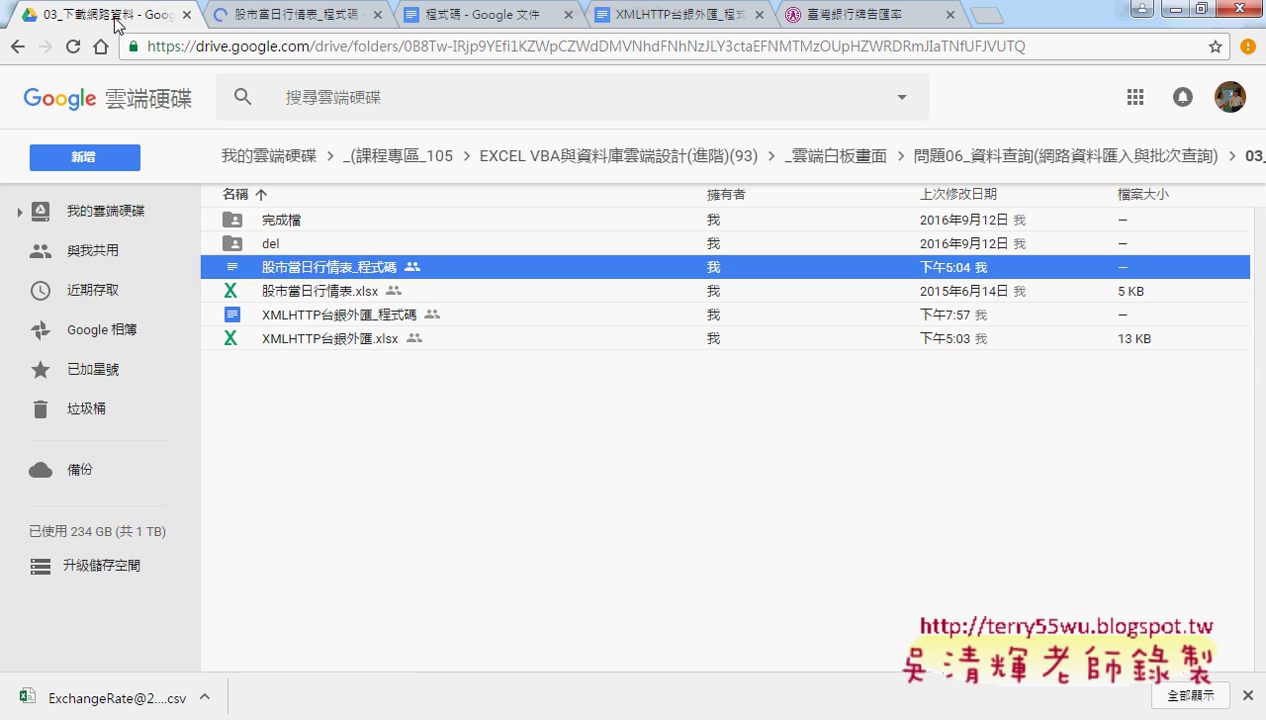
click(341, 291)
click(318, 18)
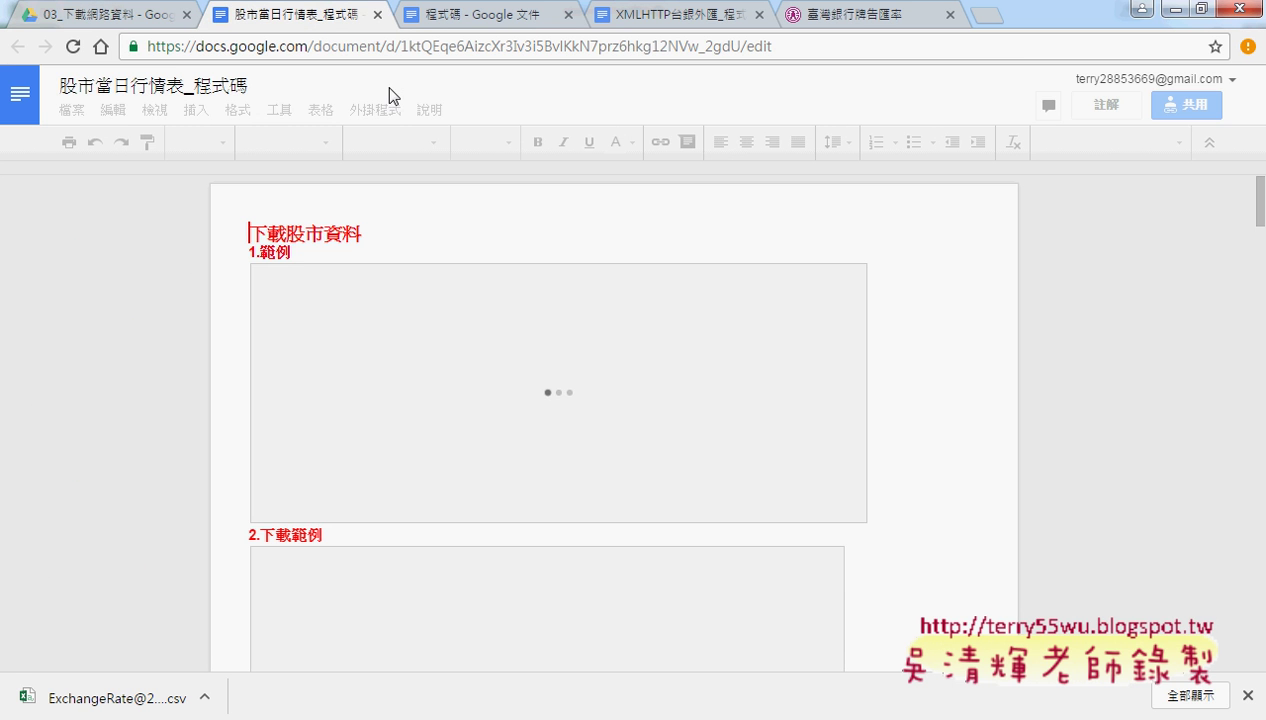
scroll(960, 322, down, 1)
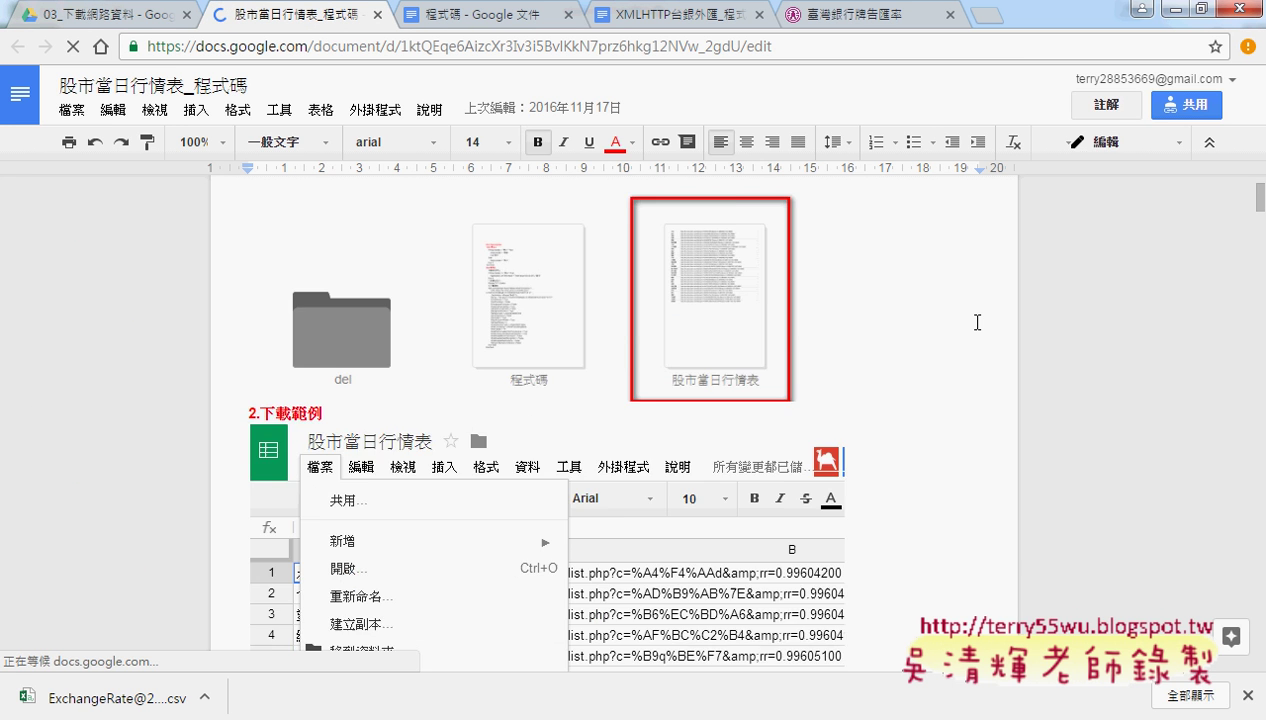
scroll(977, 322, down, 3)
scroll(977, 322, down, 5)
scroll(977, 322, up, 1)
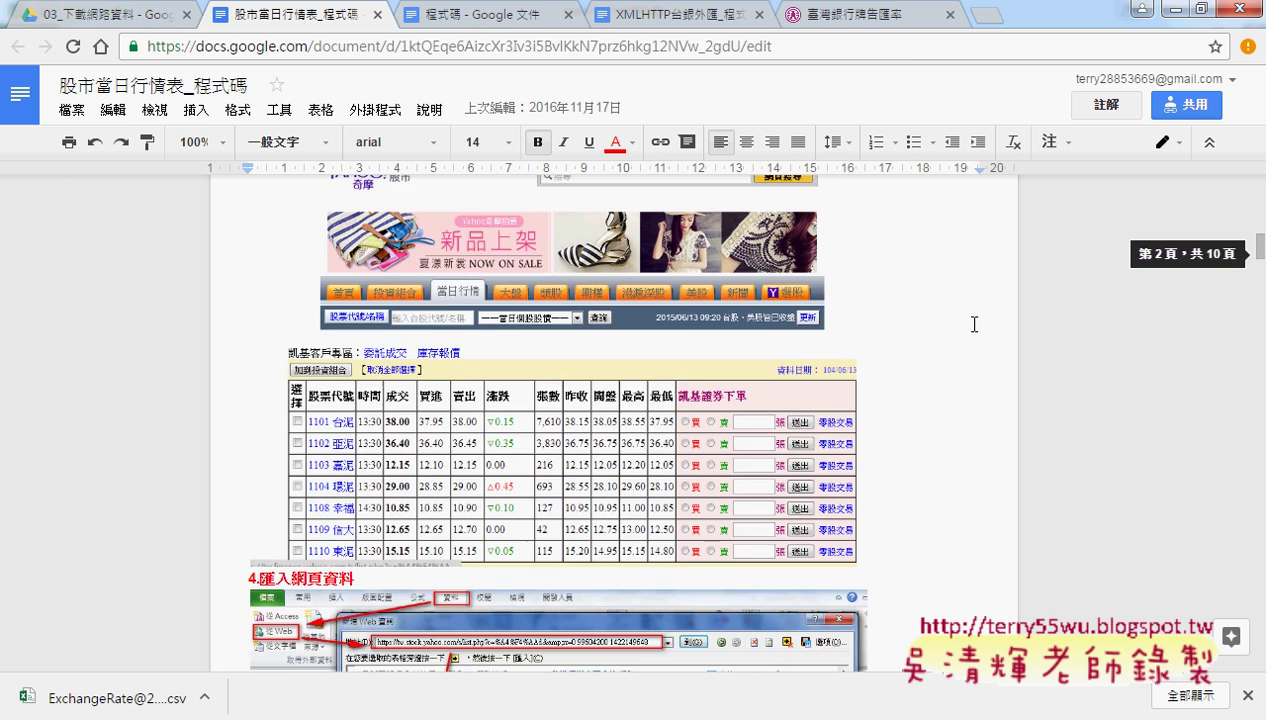
scroll(977, 322, up, 1)
scroll(610, 429, down, 3)
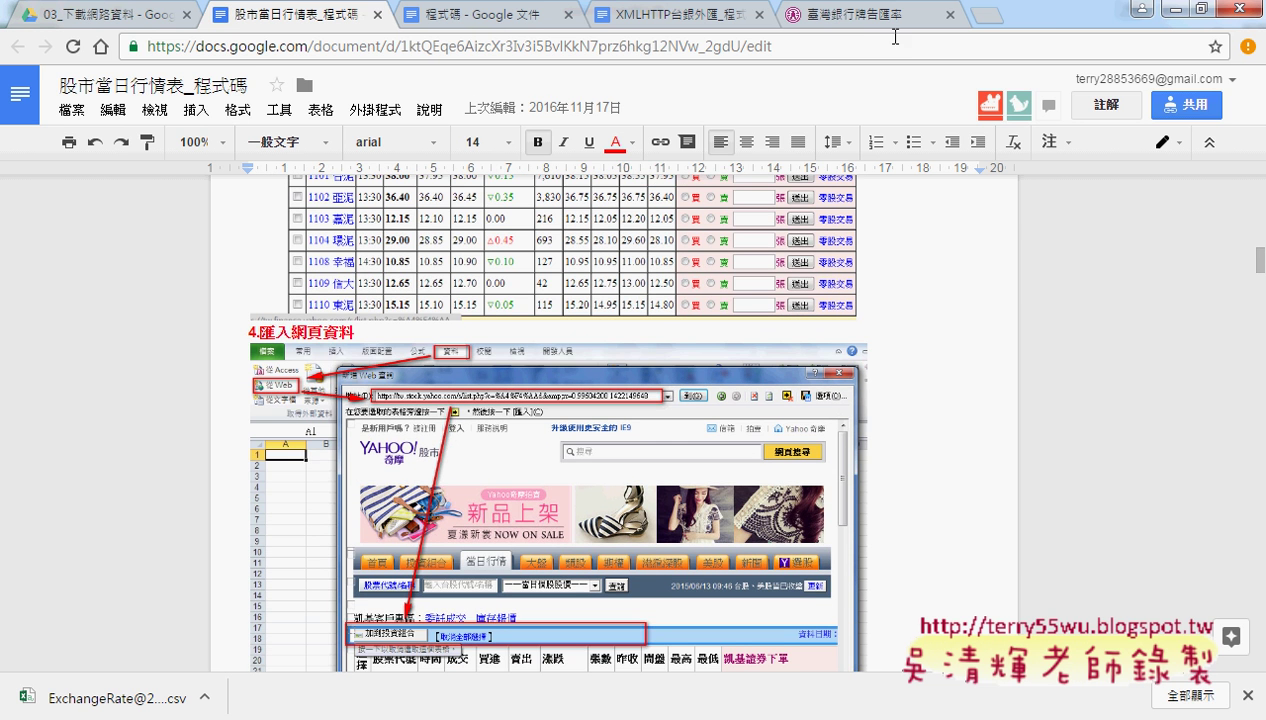
Step: Load the Yahoo Taiwan homepage (tw.yahoo.com) in a new tab
click(988, 15)
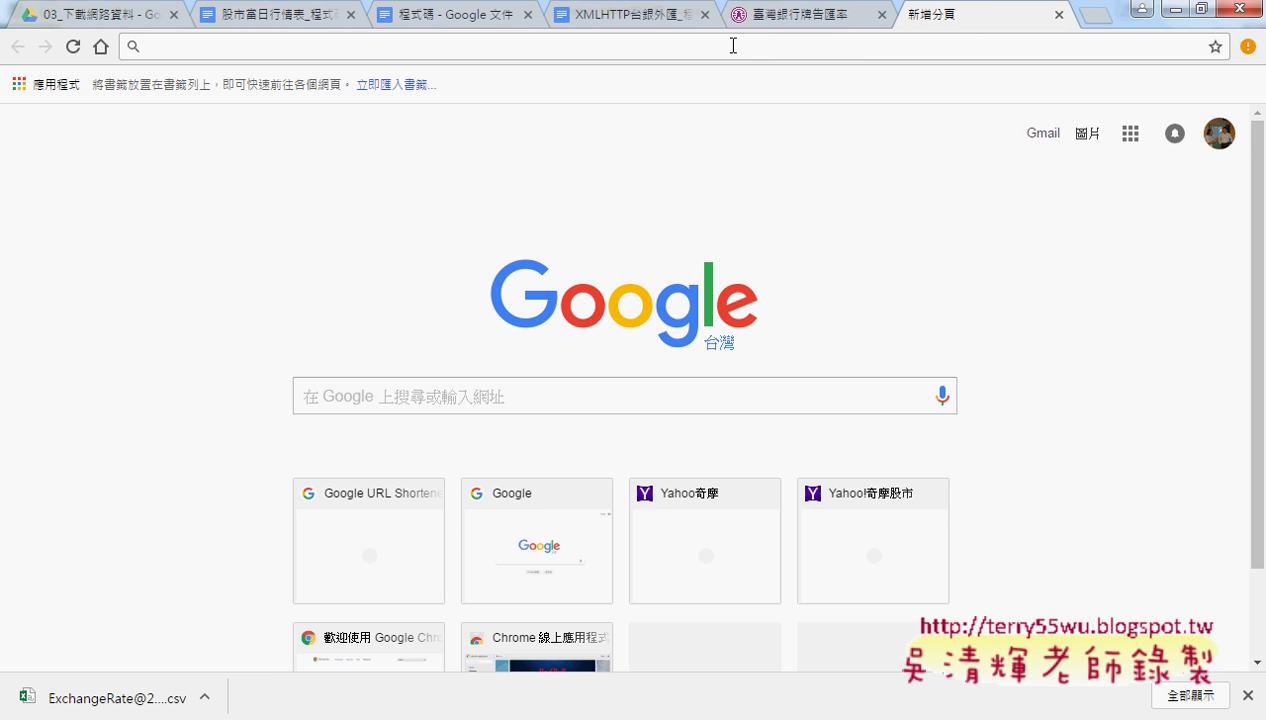
text(f)
text(t)
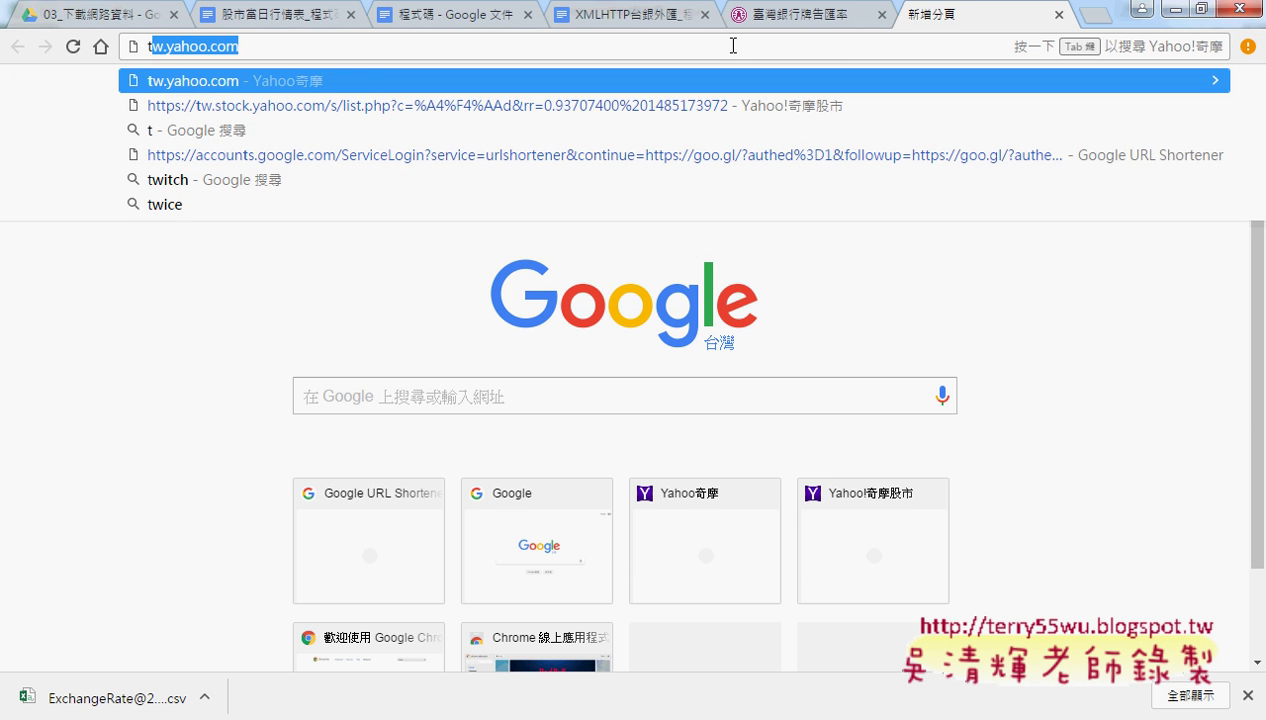
text(w)
key(Return)
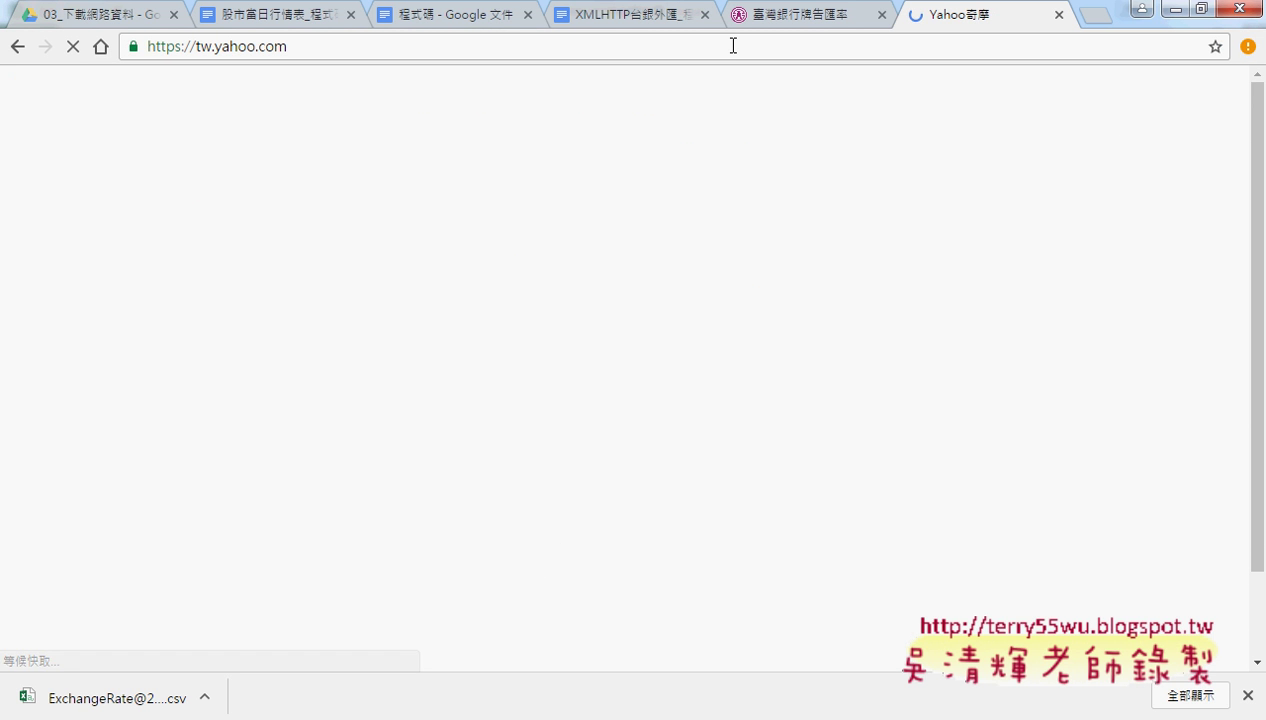
Step: Go to Yahoo Stock's 當日行情 page and drag-select the industry links from 水泥 to ETF
click(222, 80)
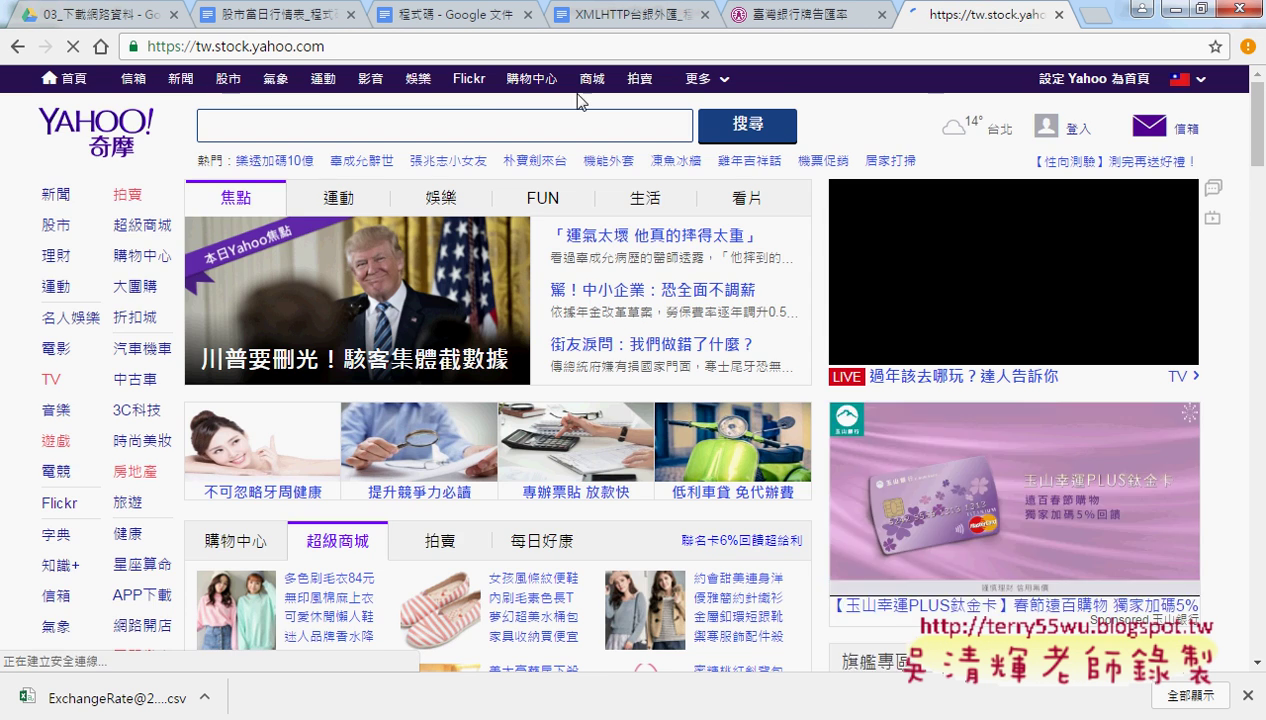
click(459, 214)
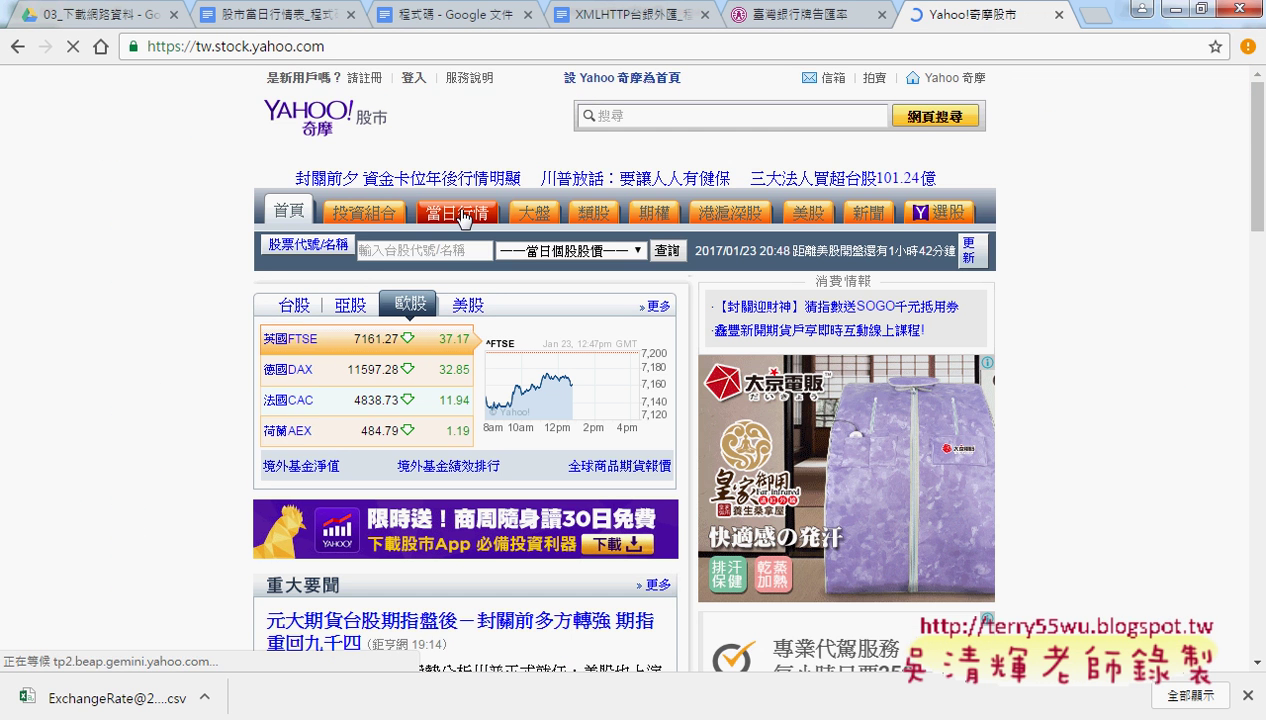
scroll(590, 450, down, 2)
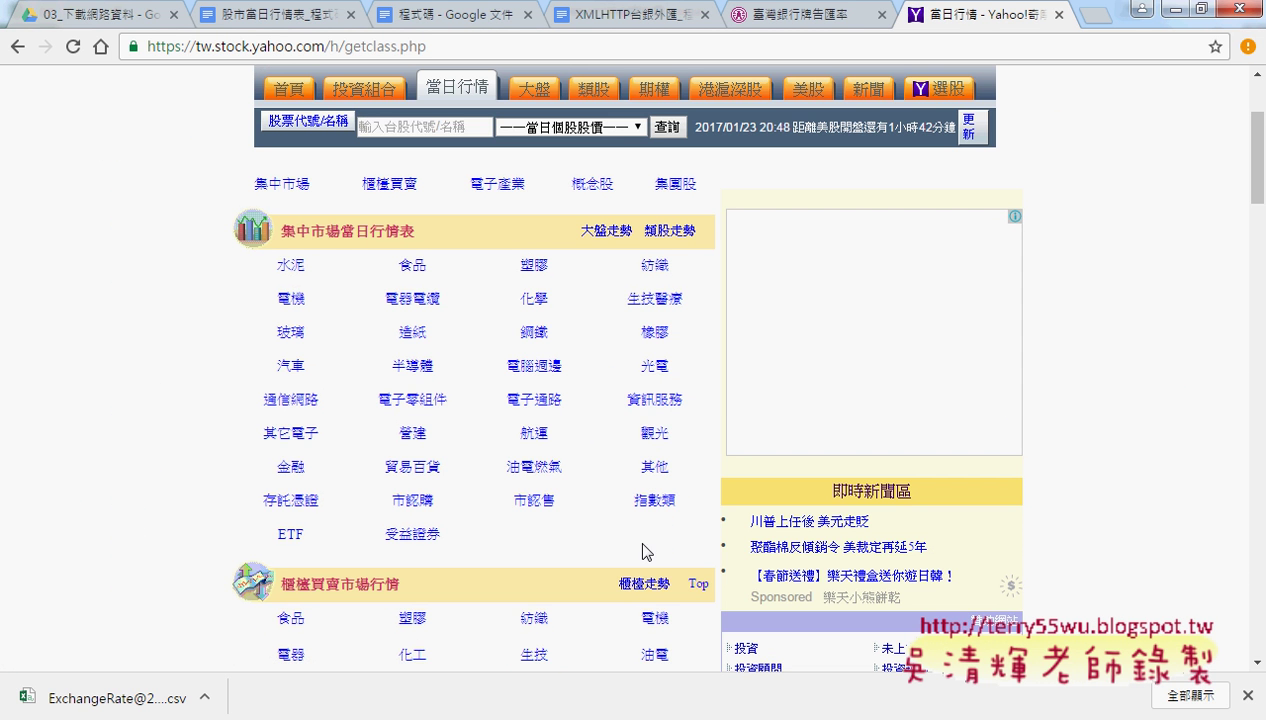
drag(647, 553, 280, 262)
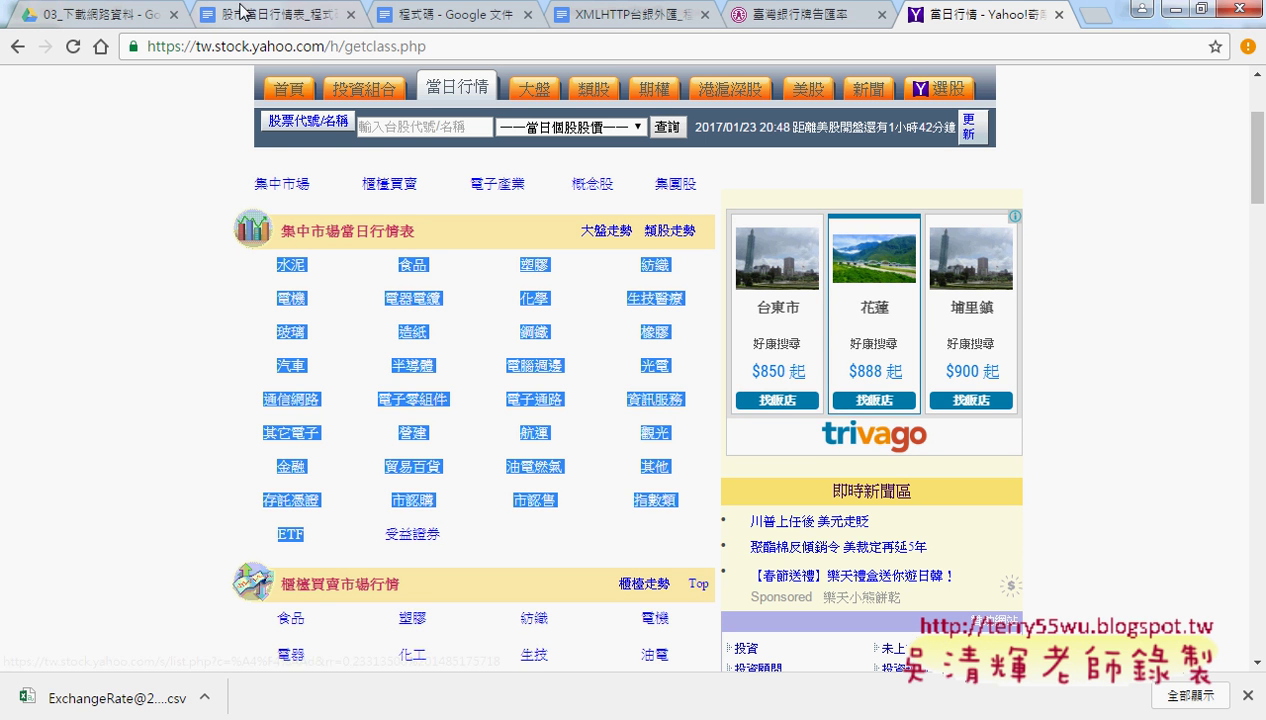
Step: Download 股市當日行情表.xlsx from the 03_下載網路資料 folder and open it from the download bar
click(120, 16)
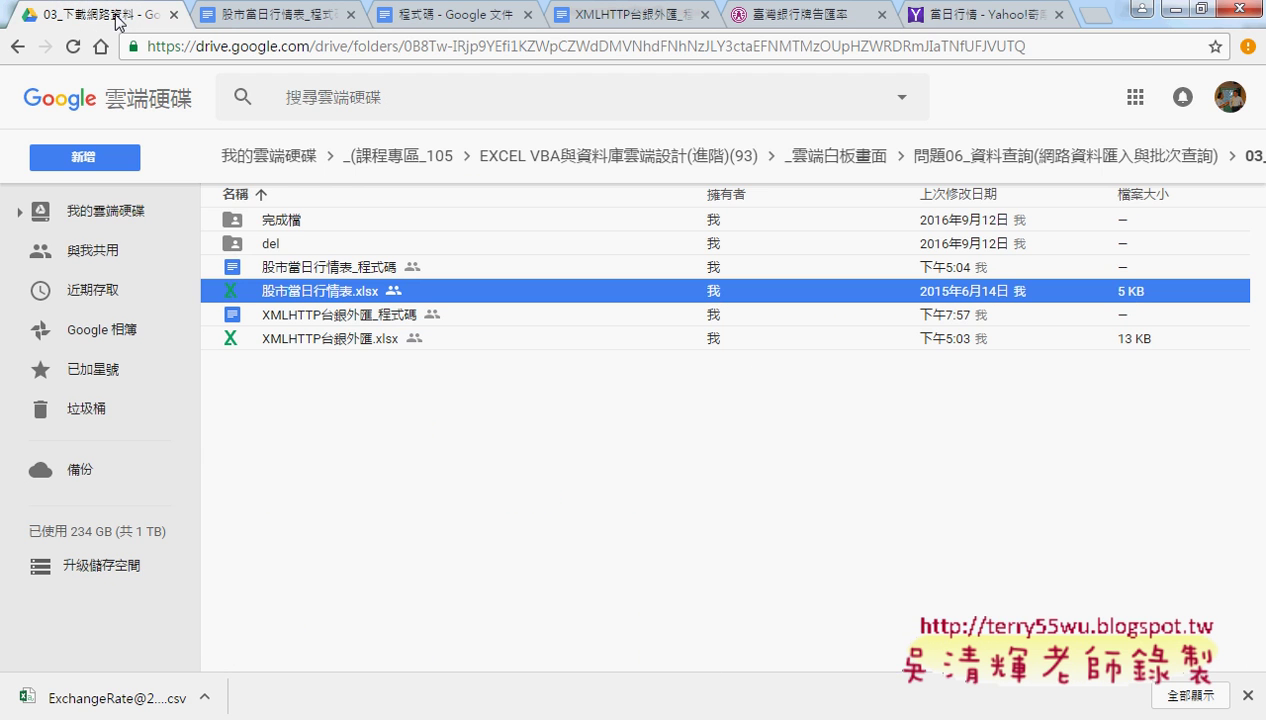
right_click(336, 298)
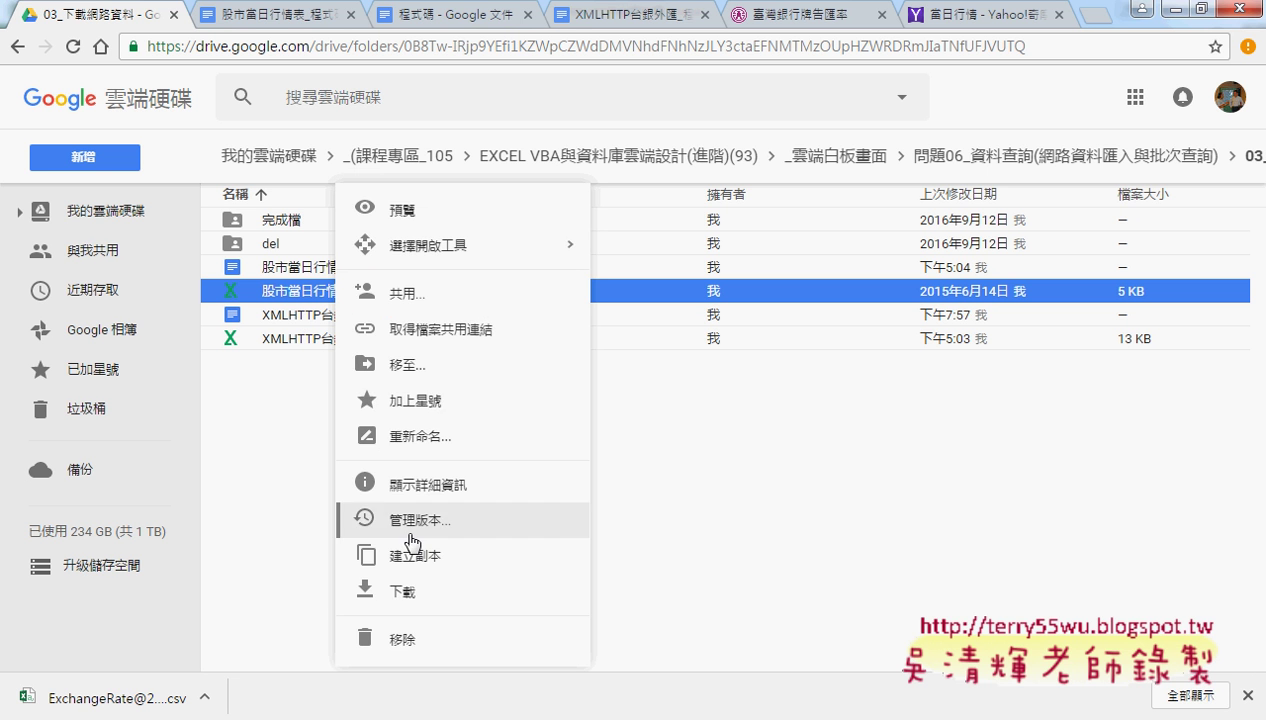
click(410, 587)
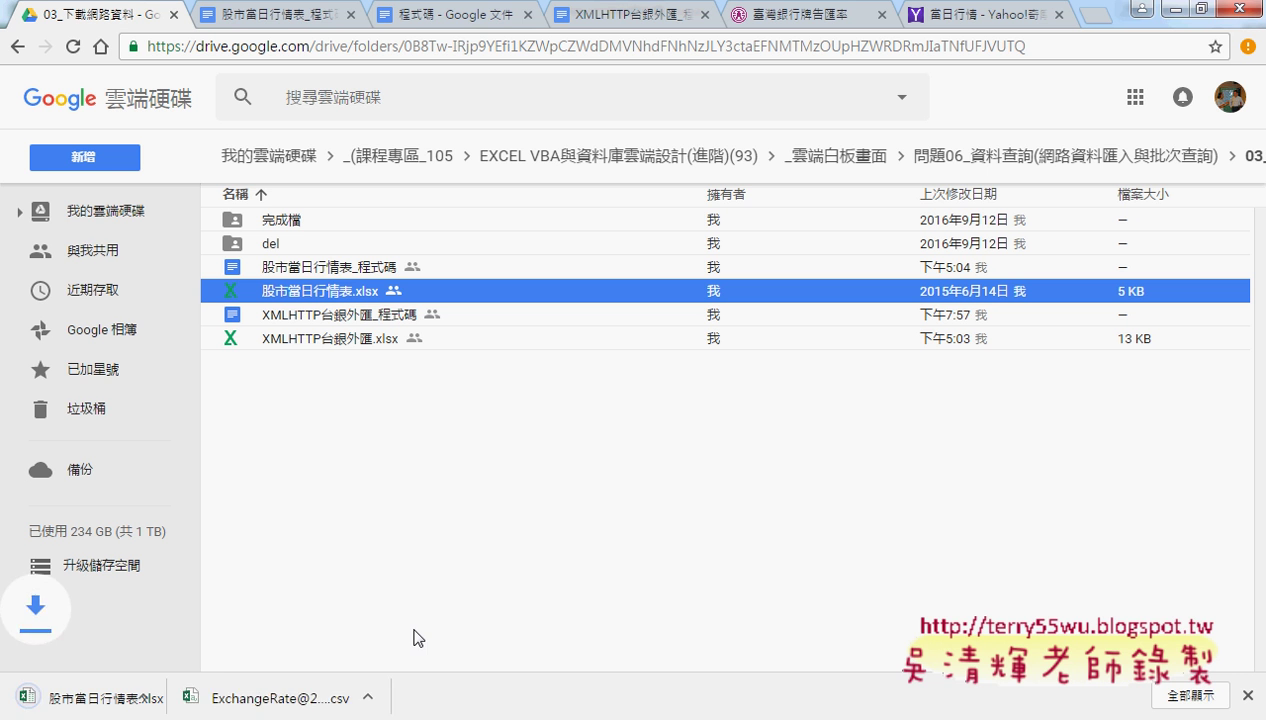
click(204, 697)
click(243, 575)
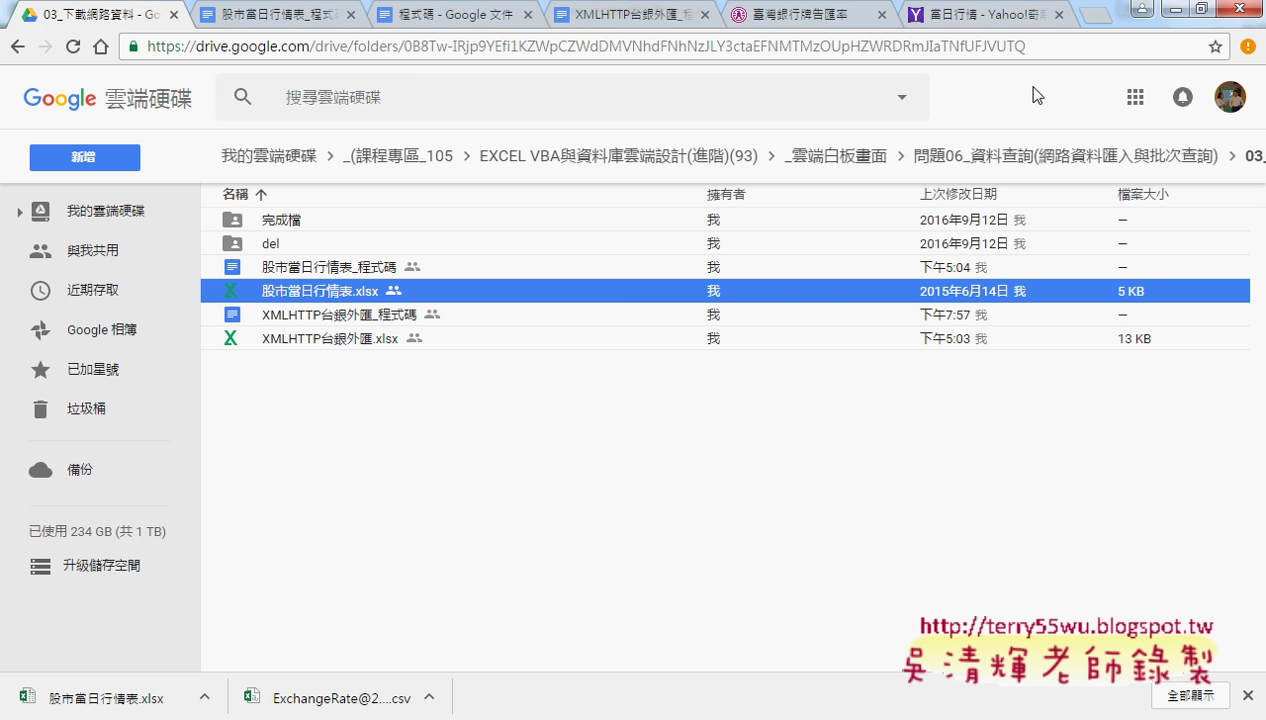
Step: On the Yahoo 當日行情 tab, select the category names starting at 水泥, then clear the selection
click(985, 14)
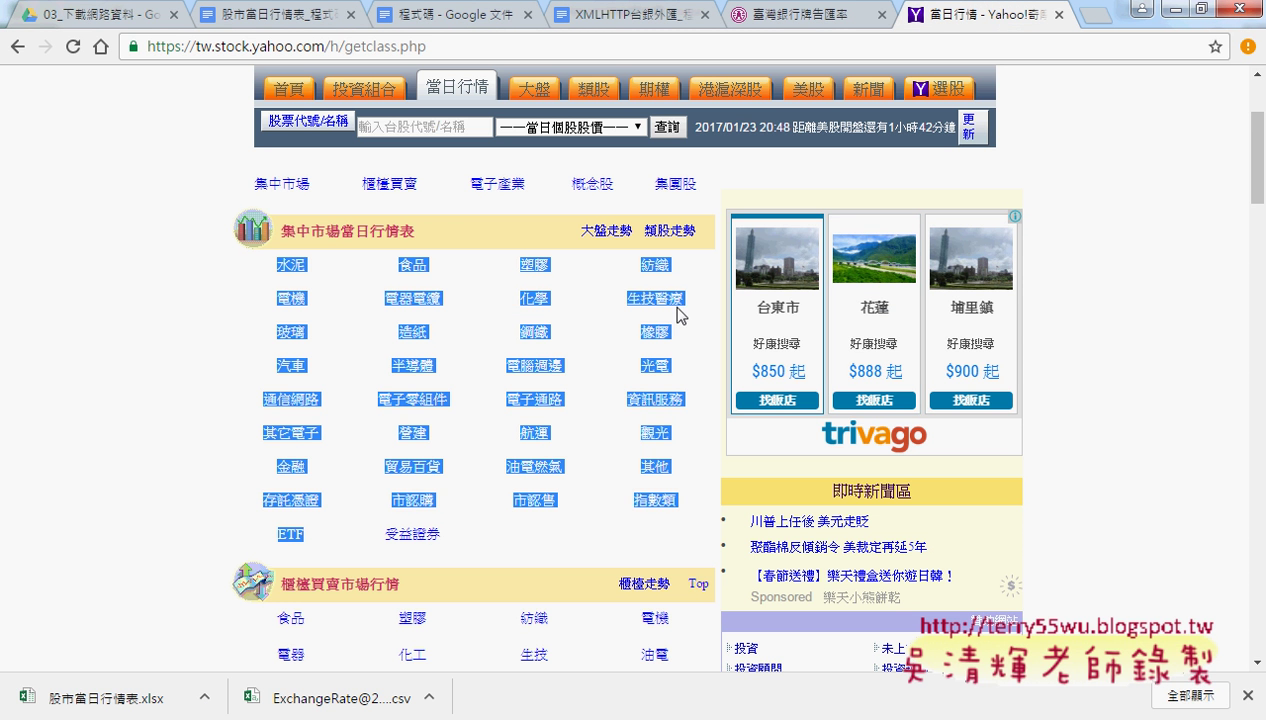
click(697, 274)
mouse_move(257, 263)
mouse_down()
mouse_move(632, 303)
mouse_move(662, 502)
mouse_up()
right_click(704, 367)
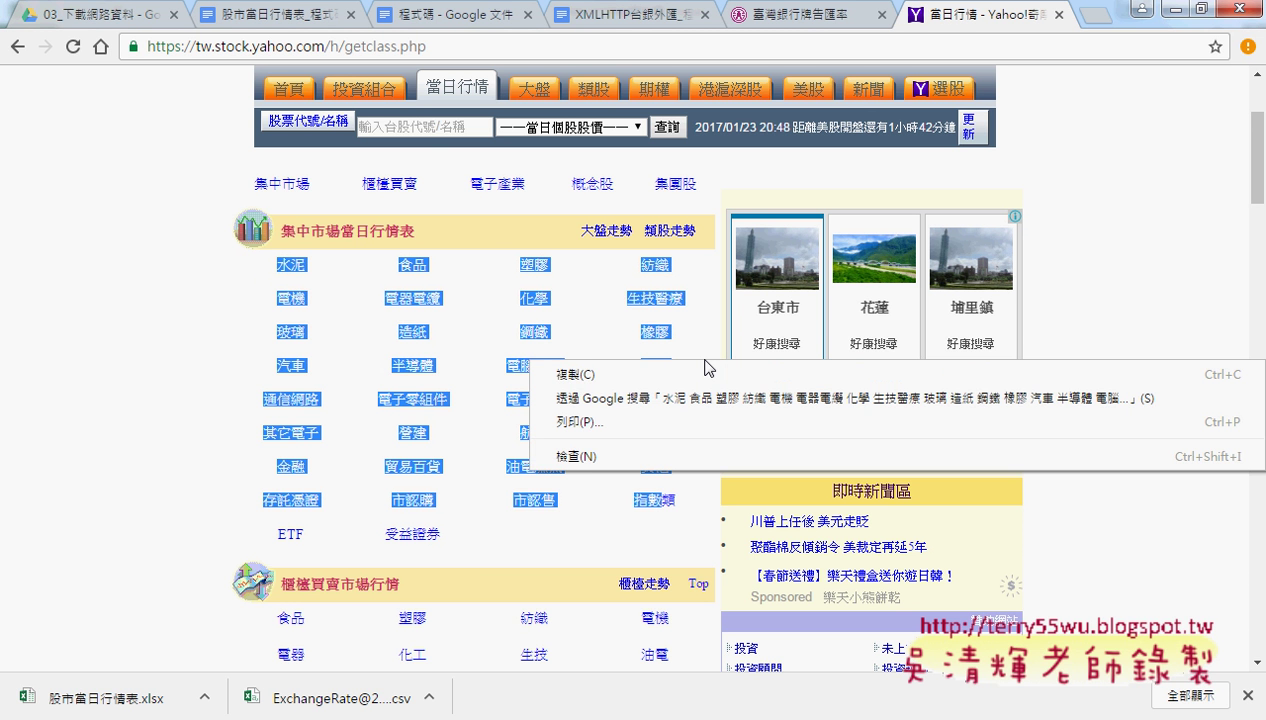
click(1067, 233)
Step: View the category page's HTML source, then return to the page and select 水泥
right_click(708, 274)
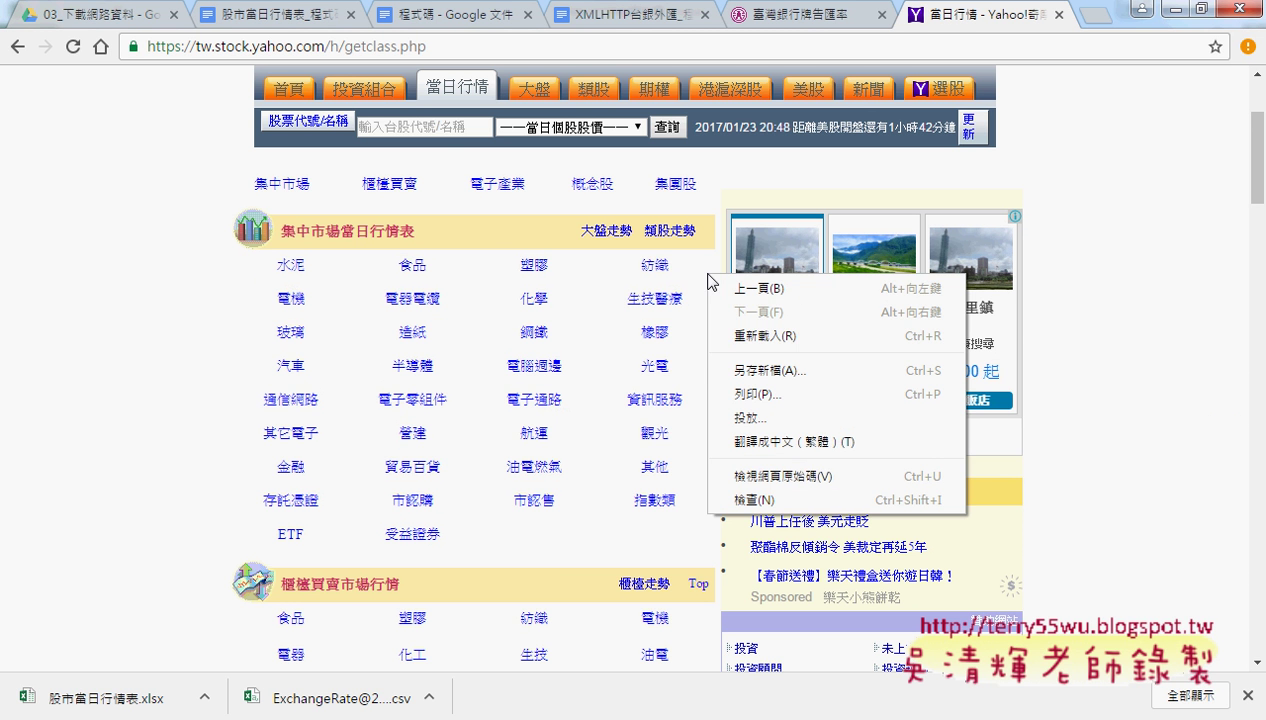
click(752, 478)
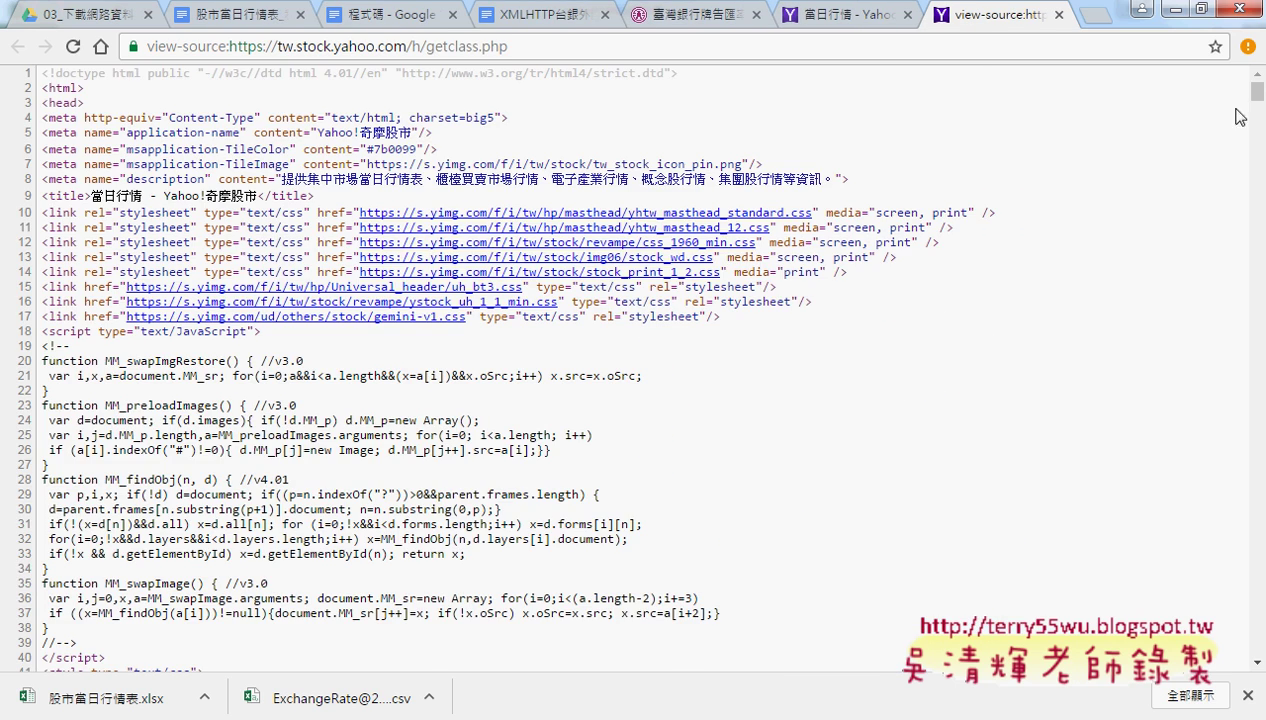
mouse_move(1257, 92)
mouse_down()
mouse_move(1262, 254)
mouse_move(1250, 228)
mouse_up()
click(842, 15)
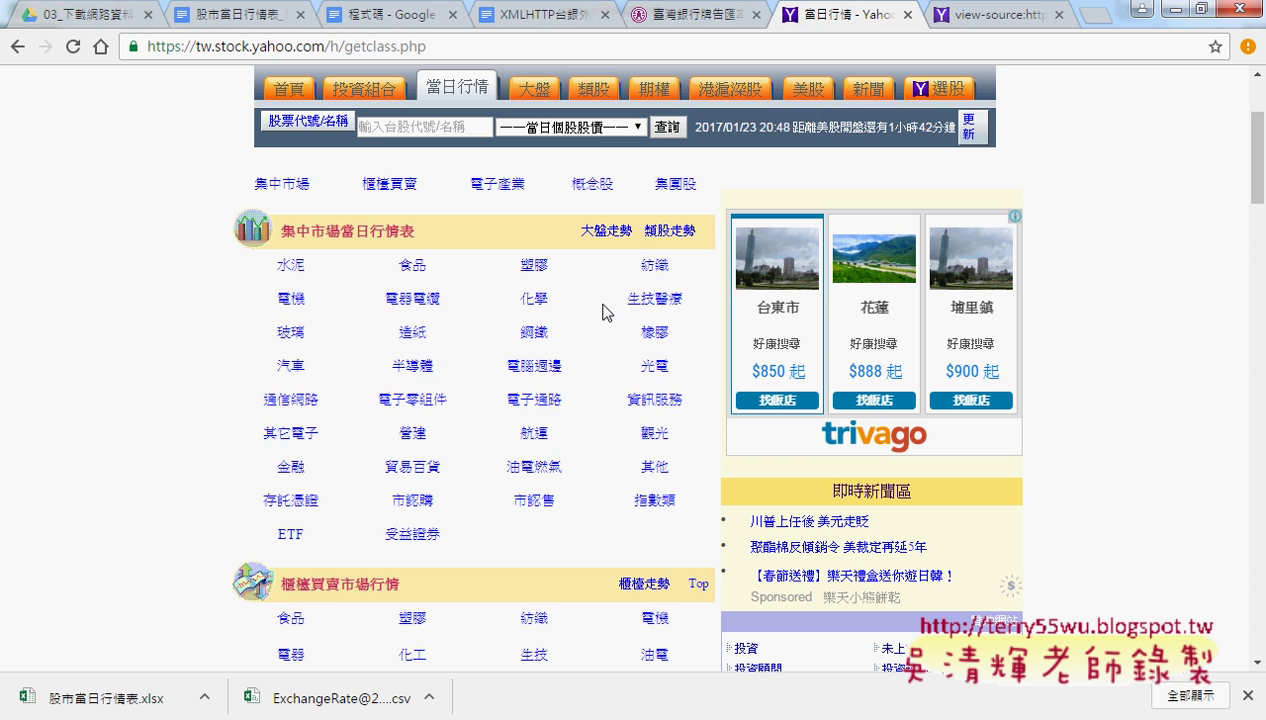
drag(331, 273, 278, 263)
Step: Search the page source for 水泥 and select the href of its link on line 244
click(1000, 24)
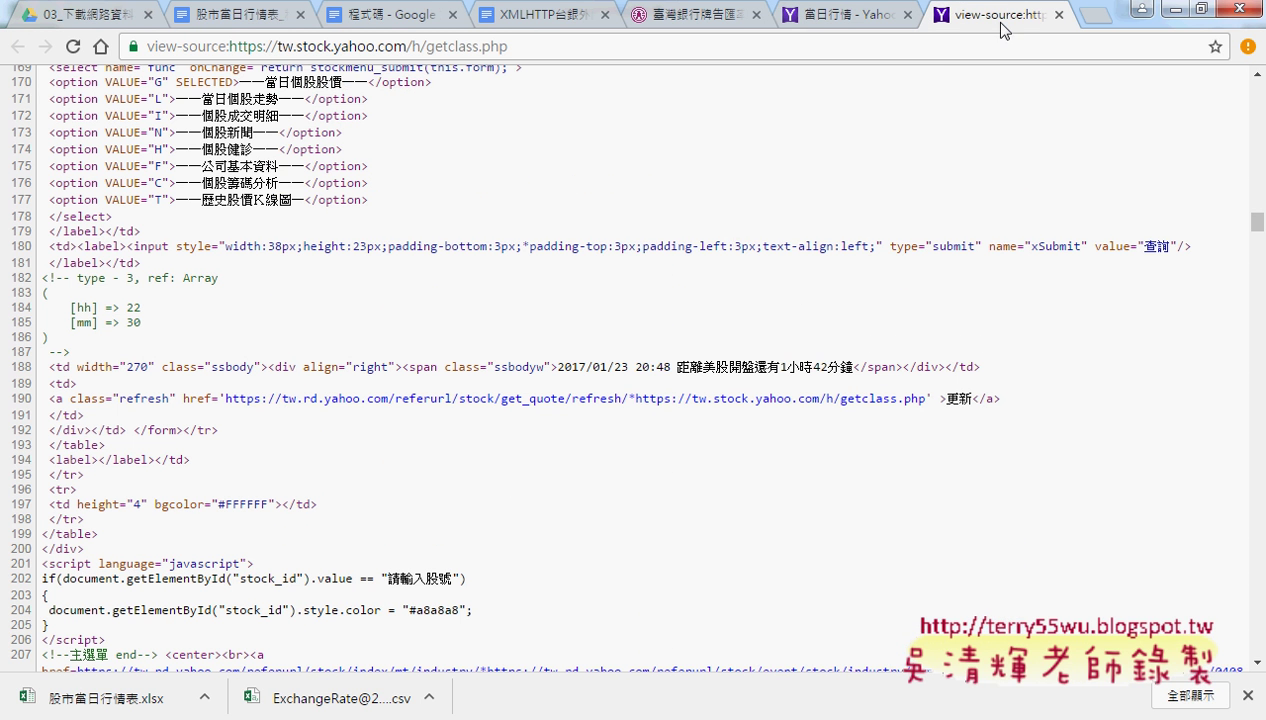
key(ctrl+f)
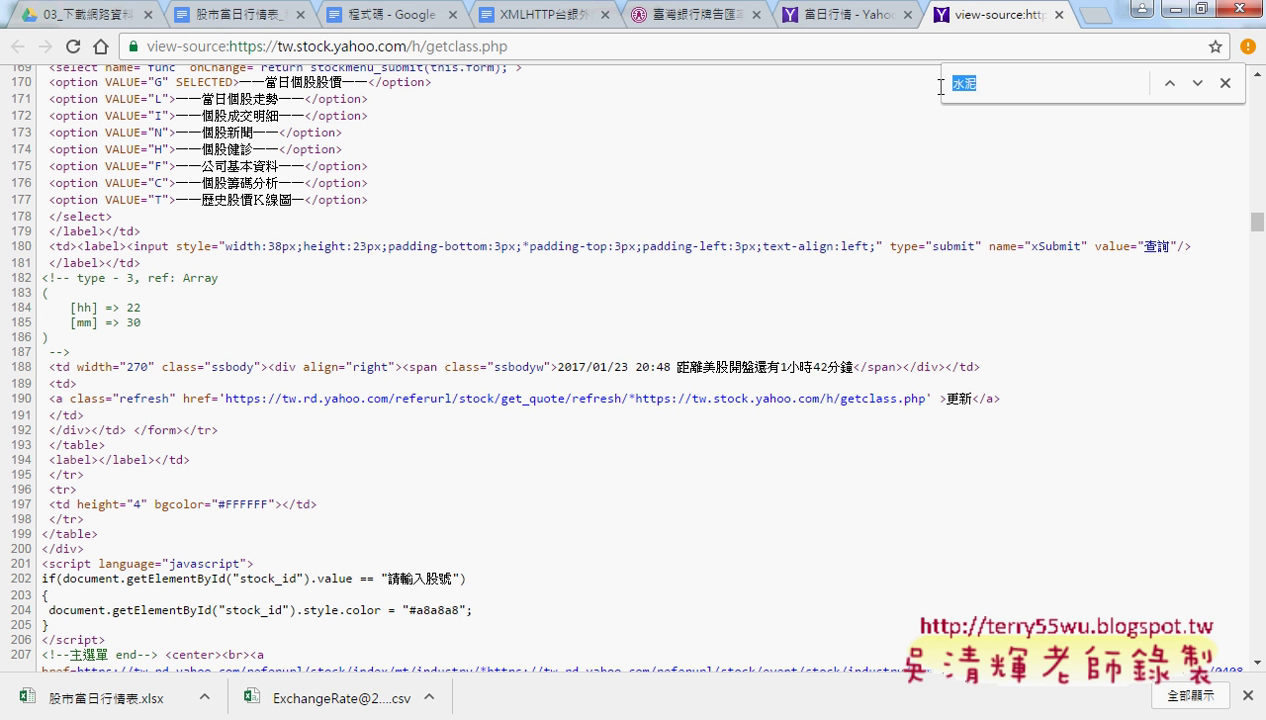
click(1197, 84)
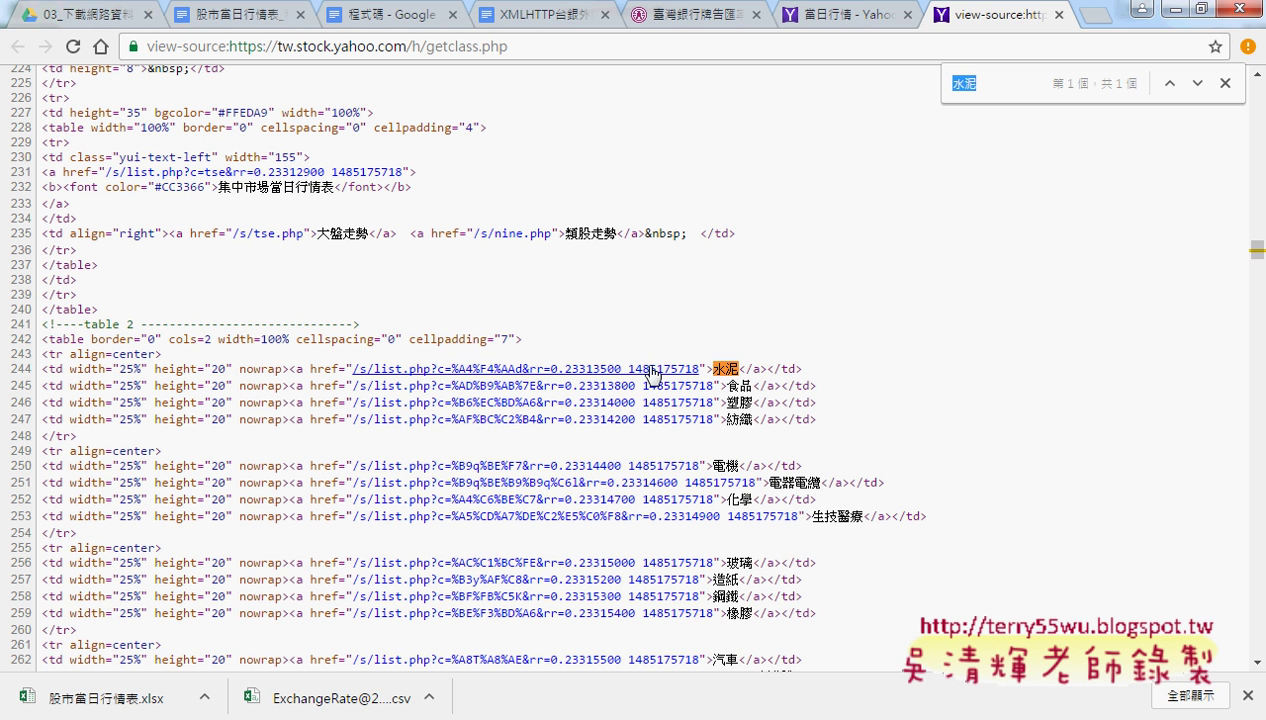
mouse_move(348, 368)
mouse_down()
mouse_move(694, 370)
mouse_move(354, 370)
mouse_up()
click(704, 371)
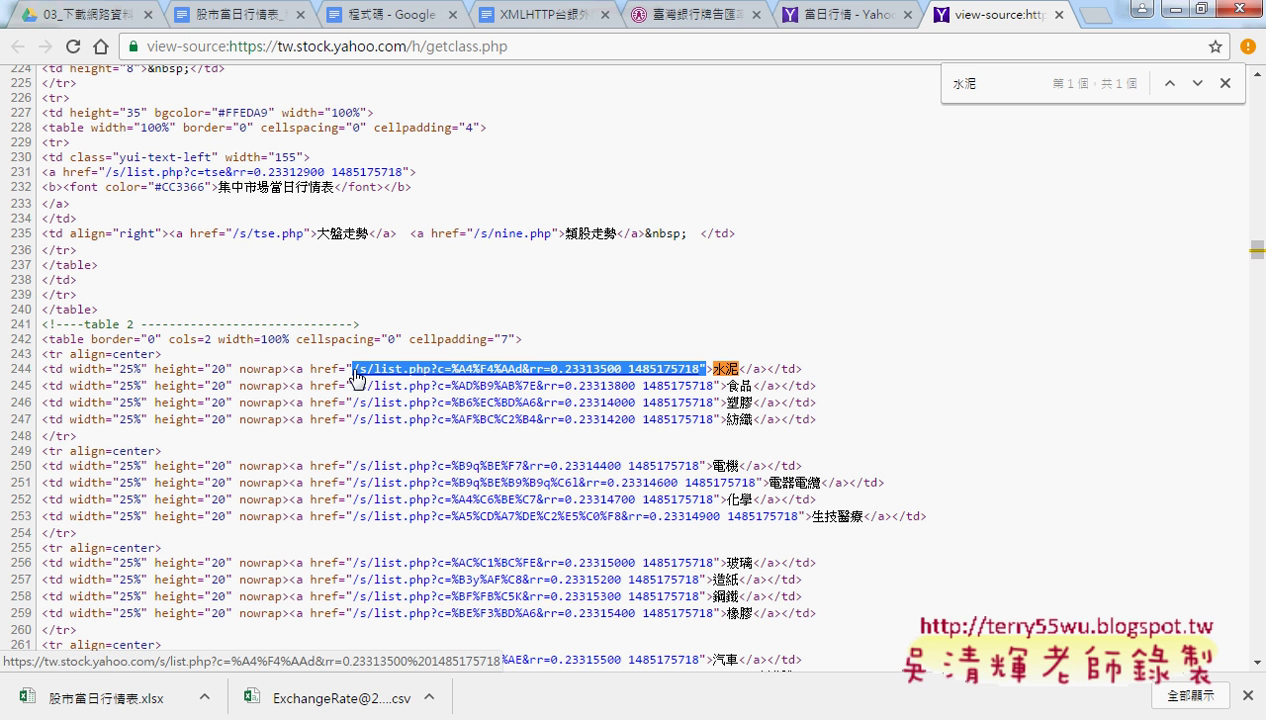
double_click(301, 369)
drag(320, 368, 342, 368)
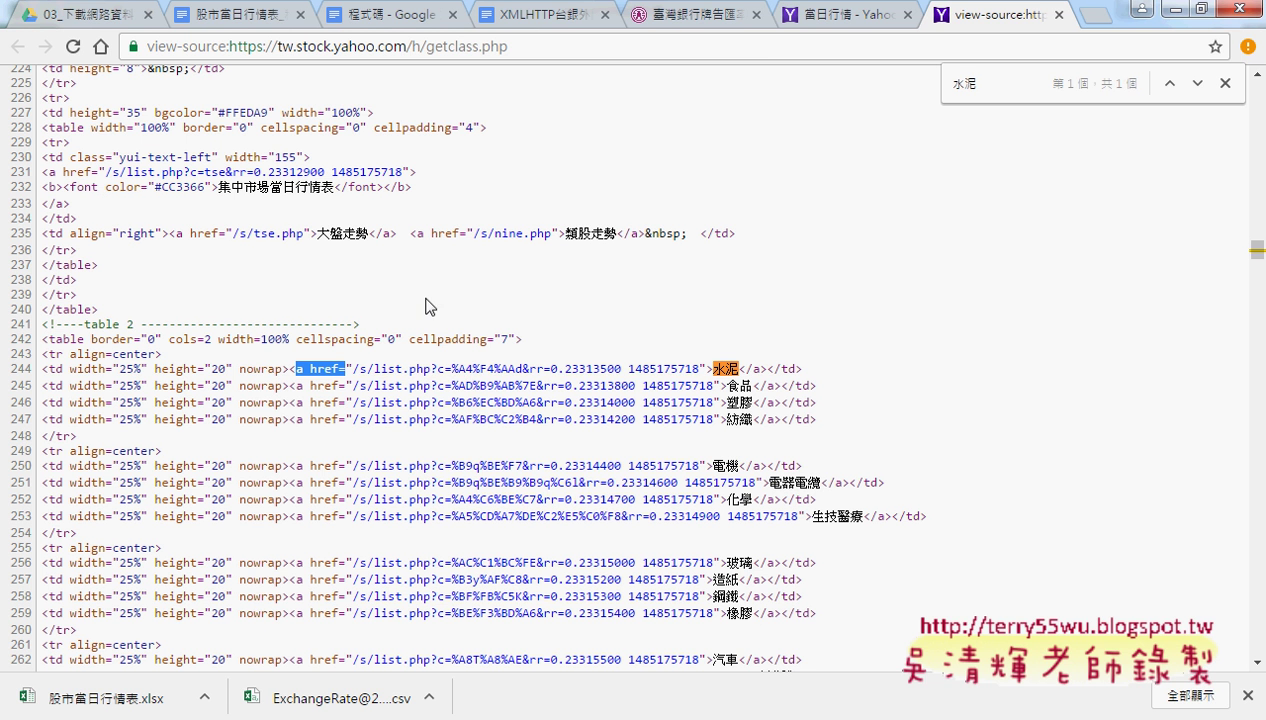
click(812, 15)
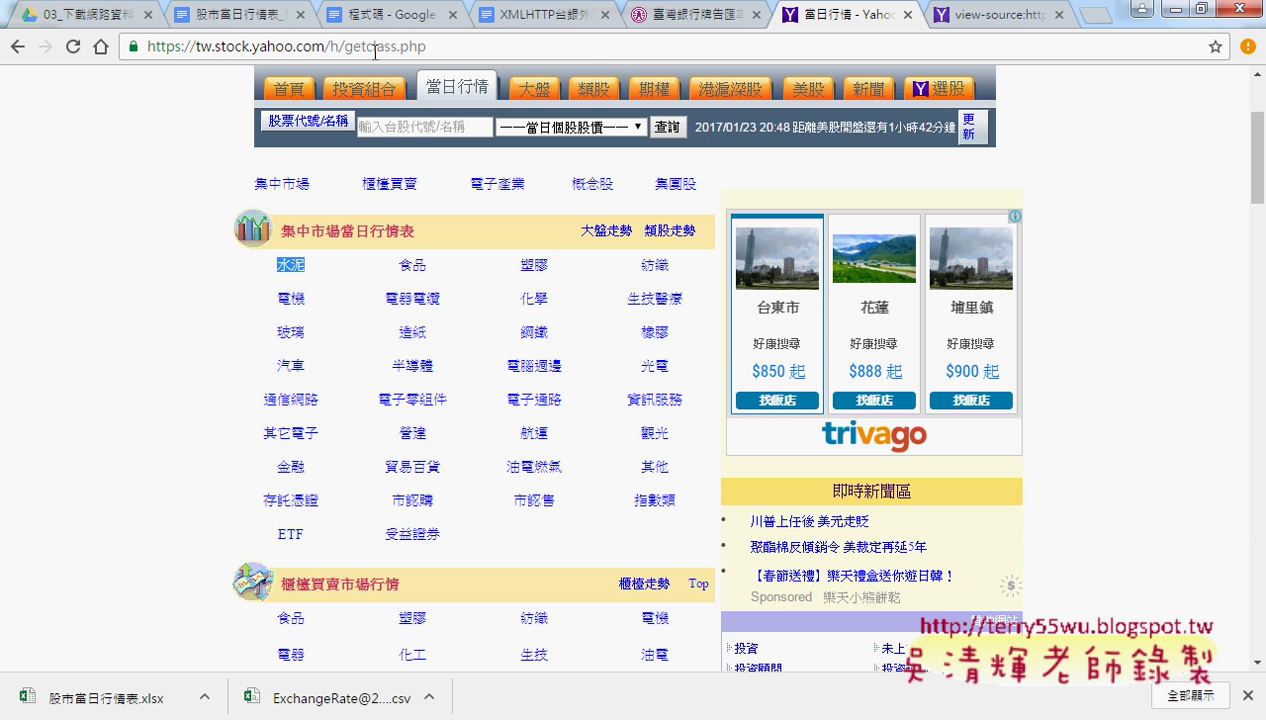
Step: Replace h/getclass.php in the address with the copied 水泥 /s/list.php path and load it
click(323, 46)
click(321, 46)
click(960, 18)
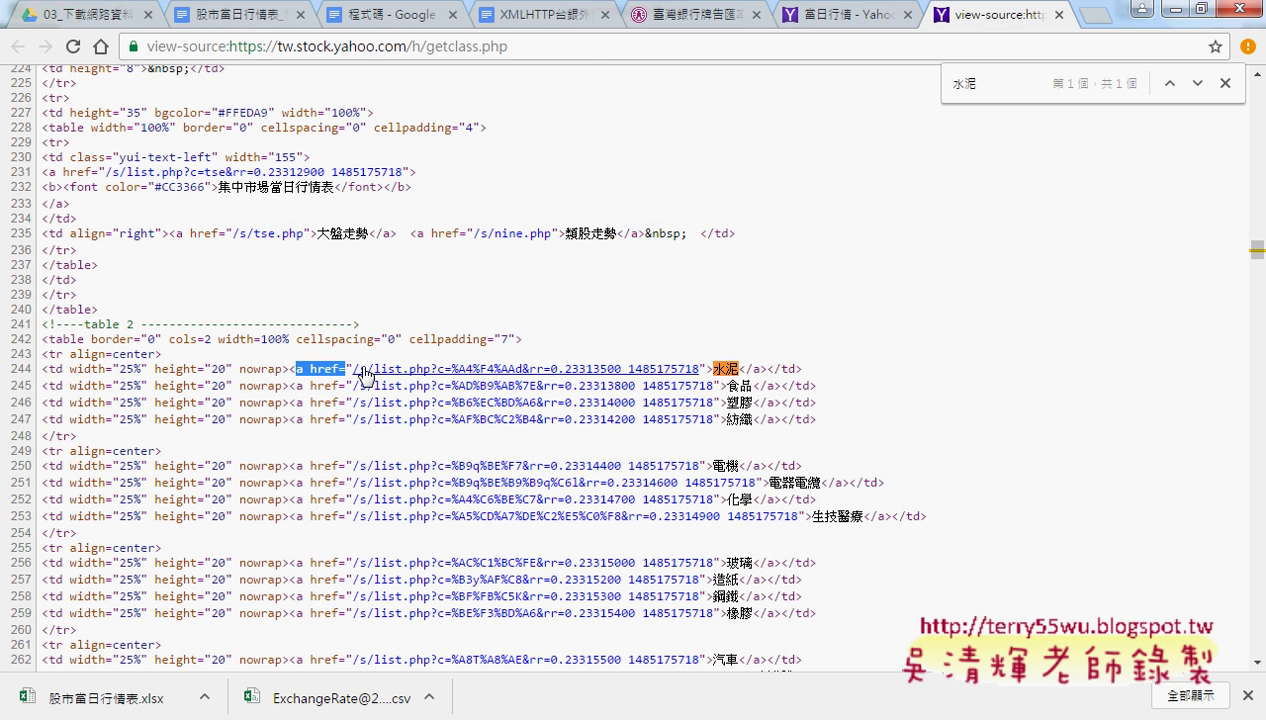
drag(352, 369, 697, 369)
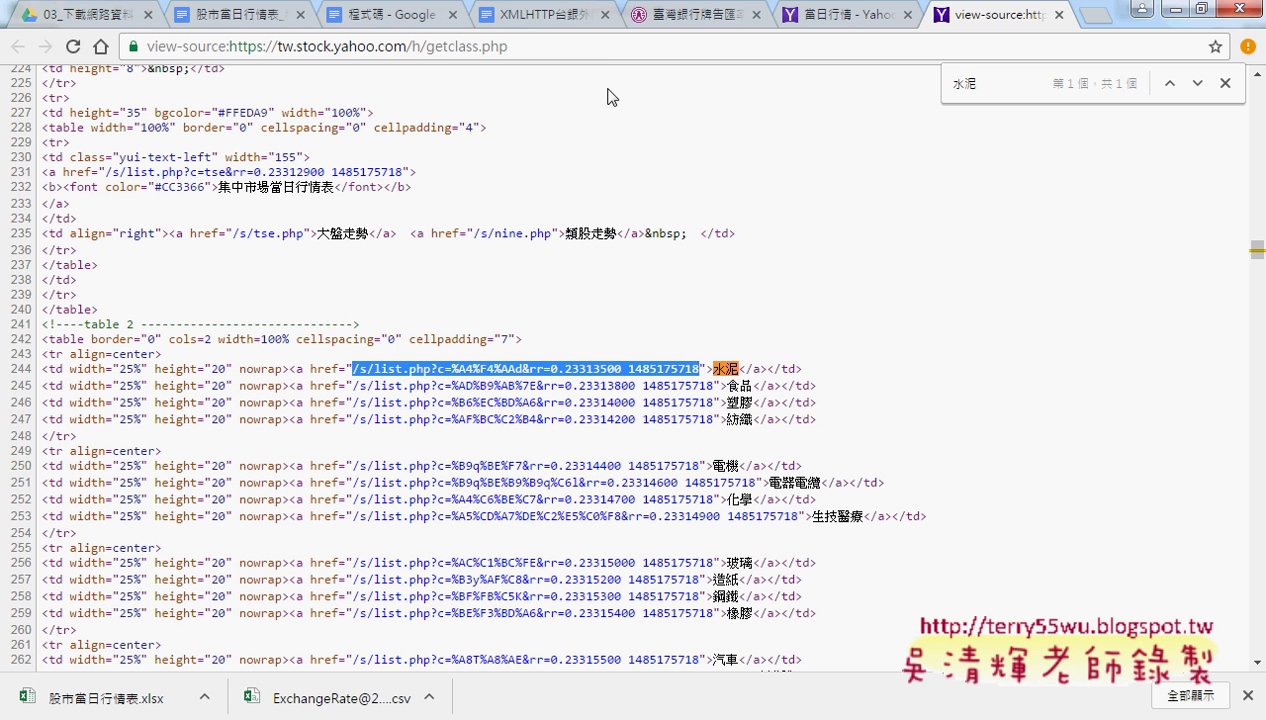
click(826, 14)
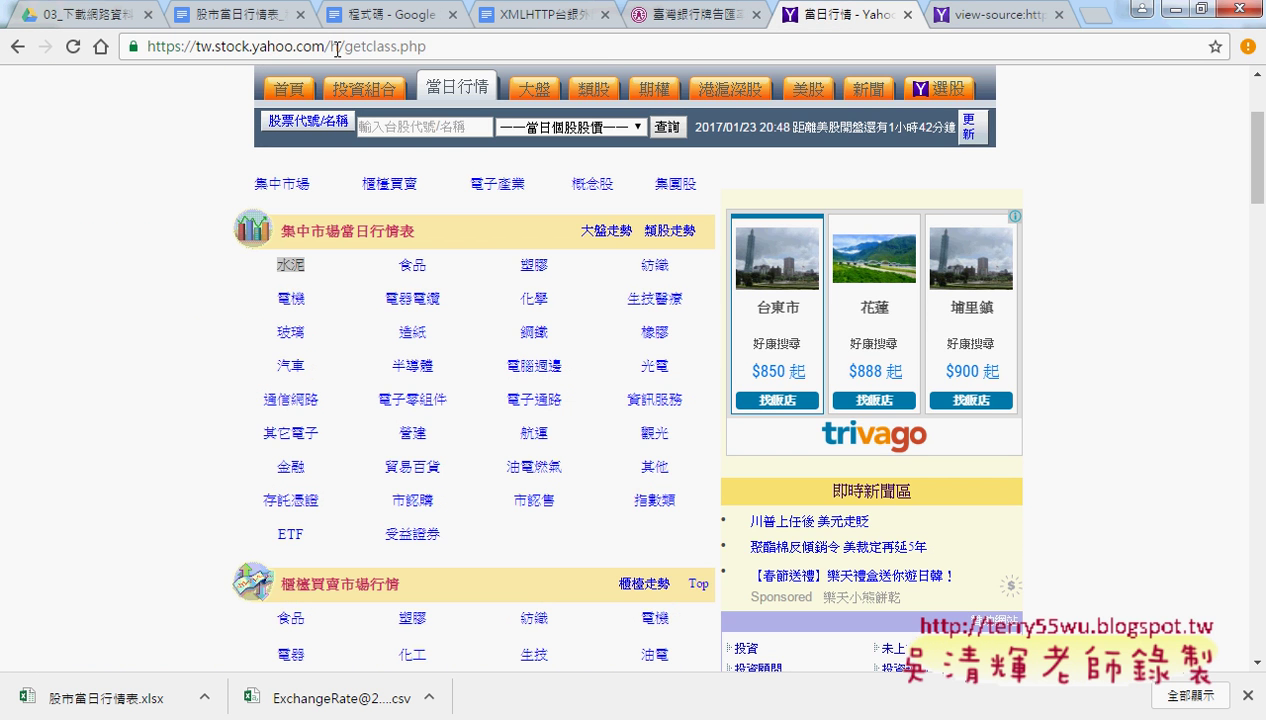
drag(330, 46, 555, 44)
key(BackSpace)
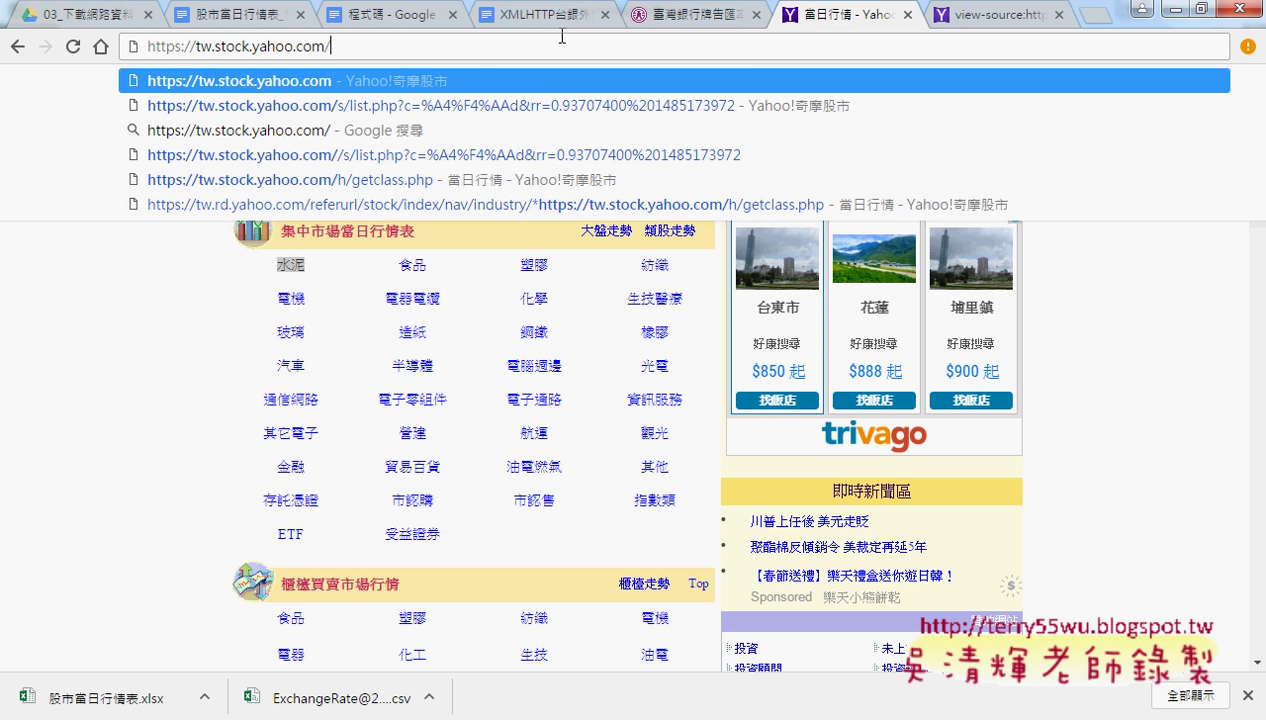
key(ctrl+v)
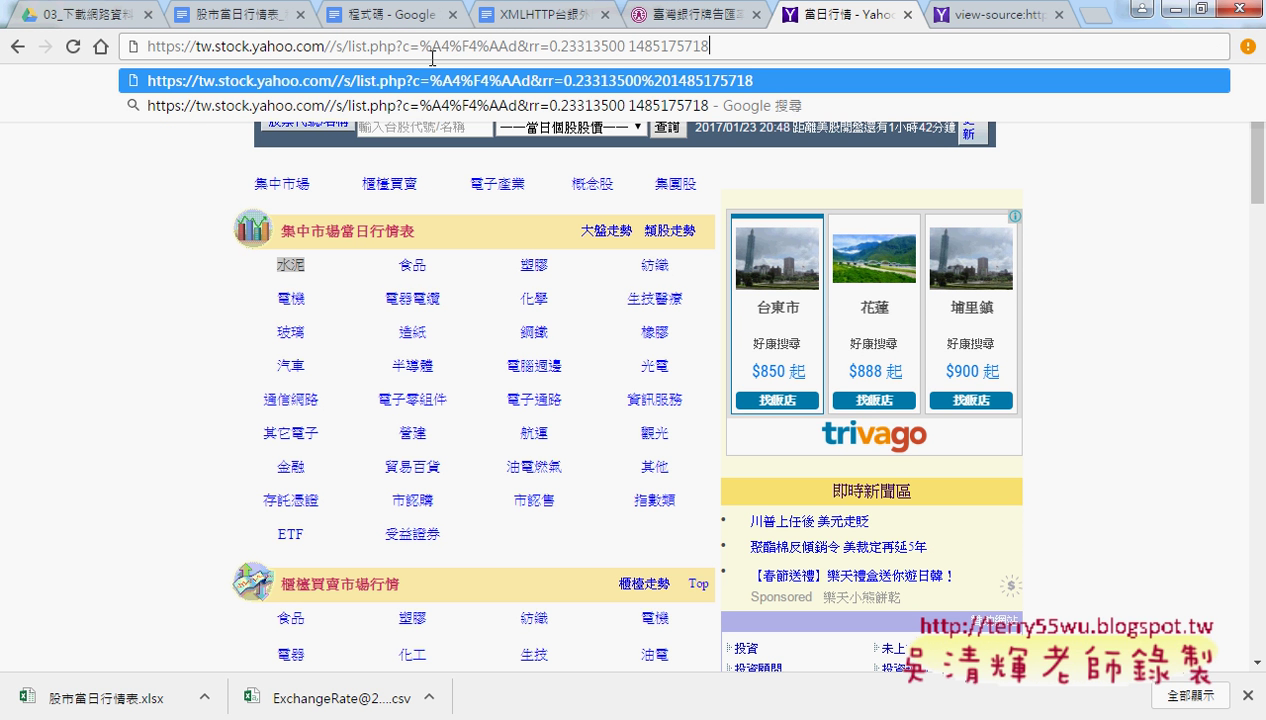
key(BackSpace)
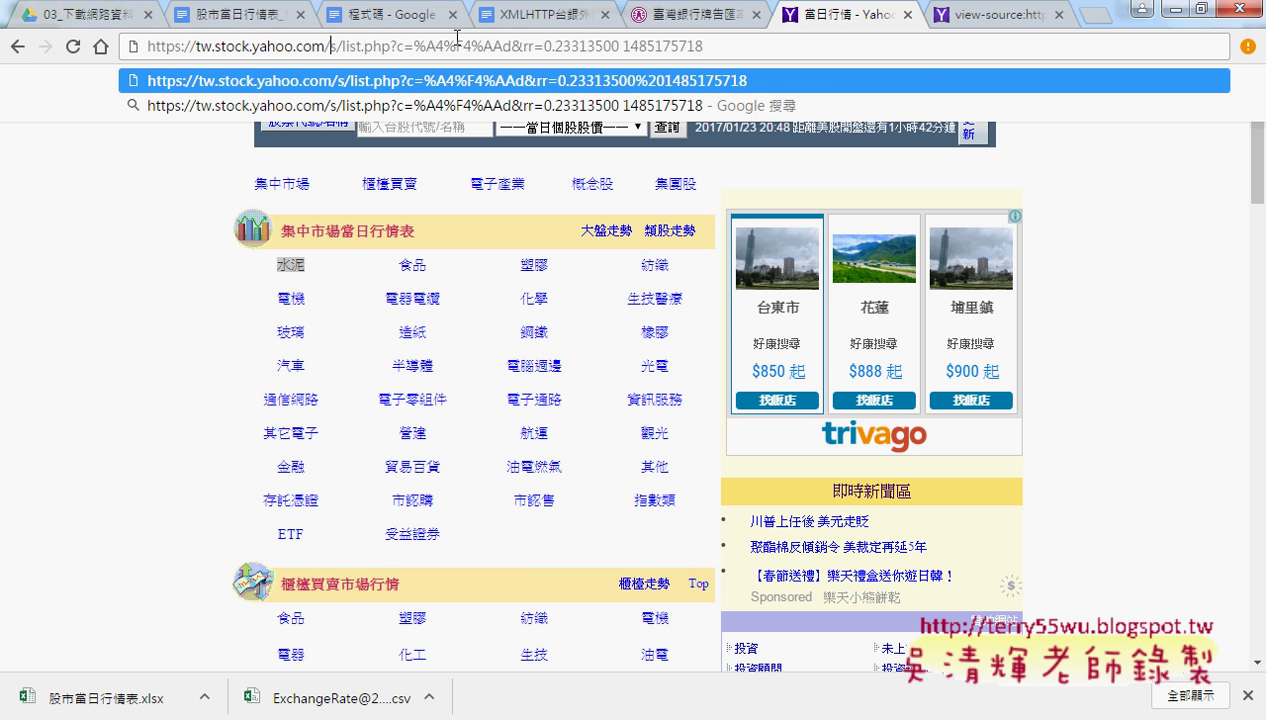
key(Return)
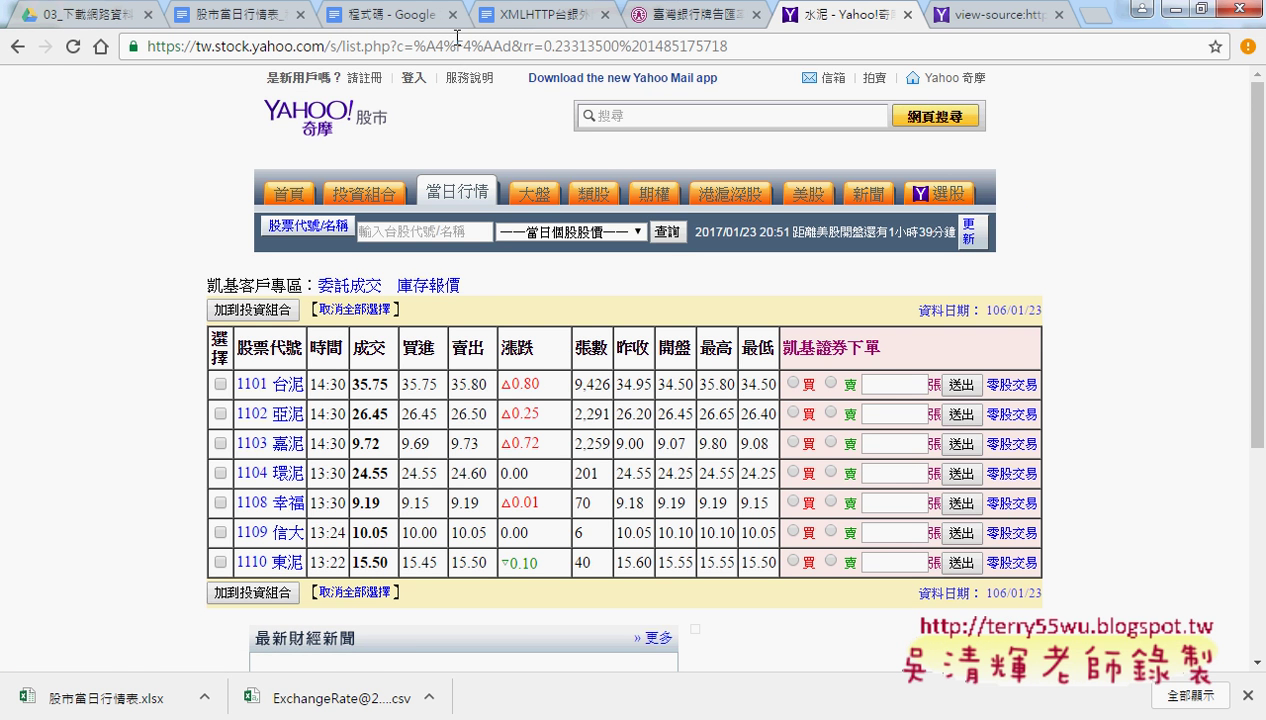
Step: Scroll through the page source and highlight the block of category list.php link rows
click(960, 15)
scroll(708, 297, down, 2)
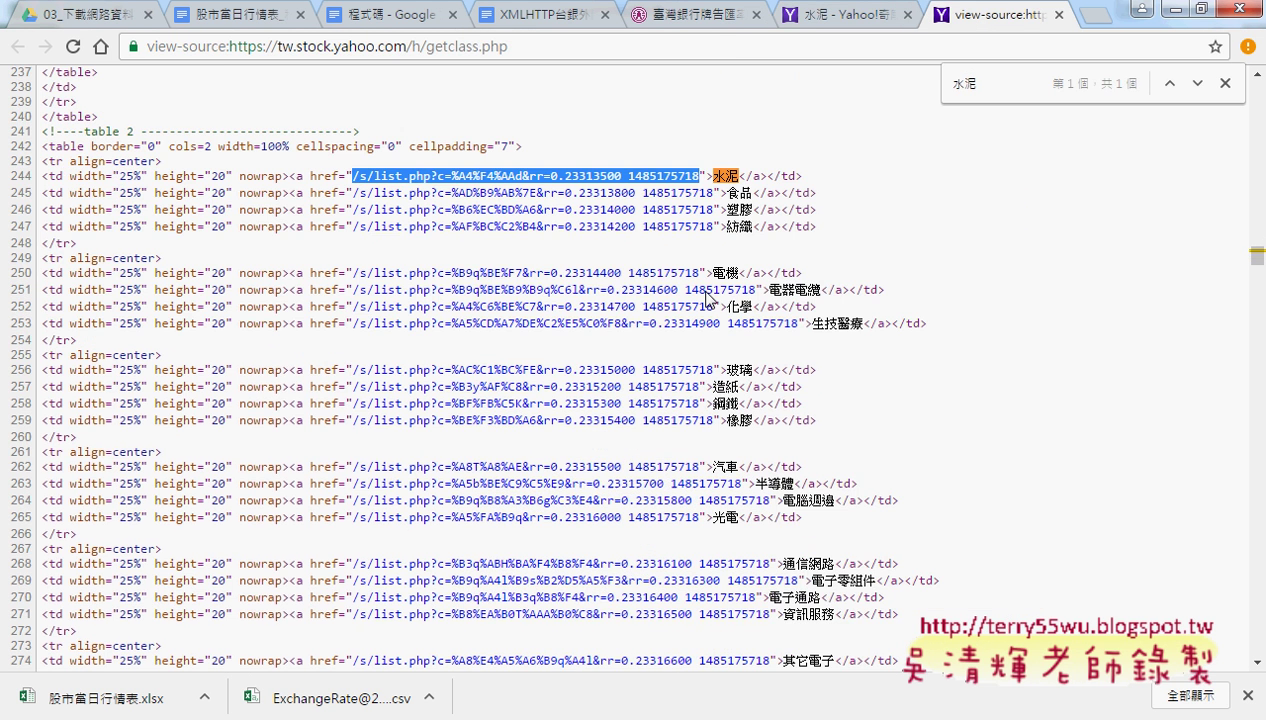
scroll(708, 297, down, 3)
scroll(750, 370, down, 5)
scroll(790, 430, down, 2)
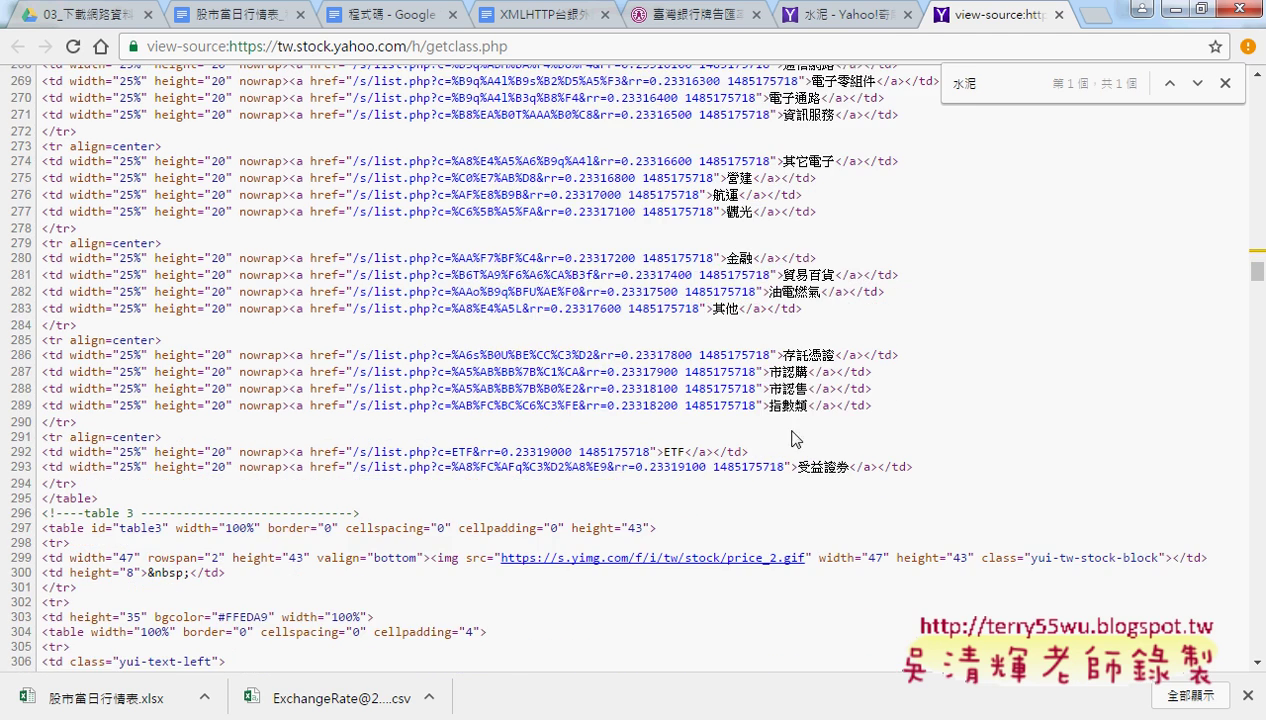
mouse_move(948, 475)
mouse_down()
mouse_move(158, 73)
mouse_move(30, 565)
mouse_up()
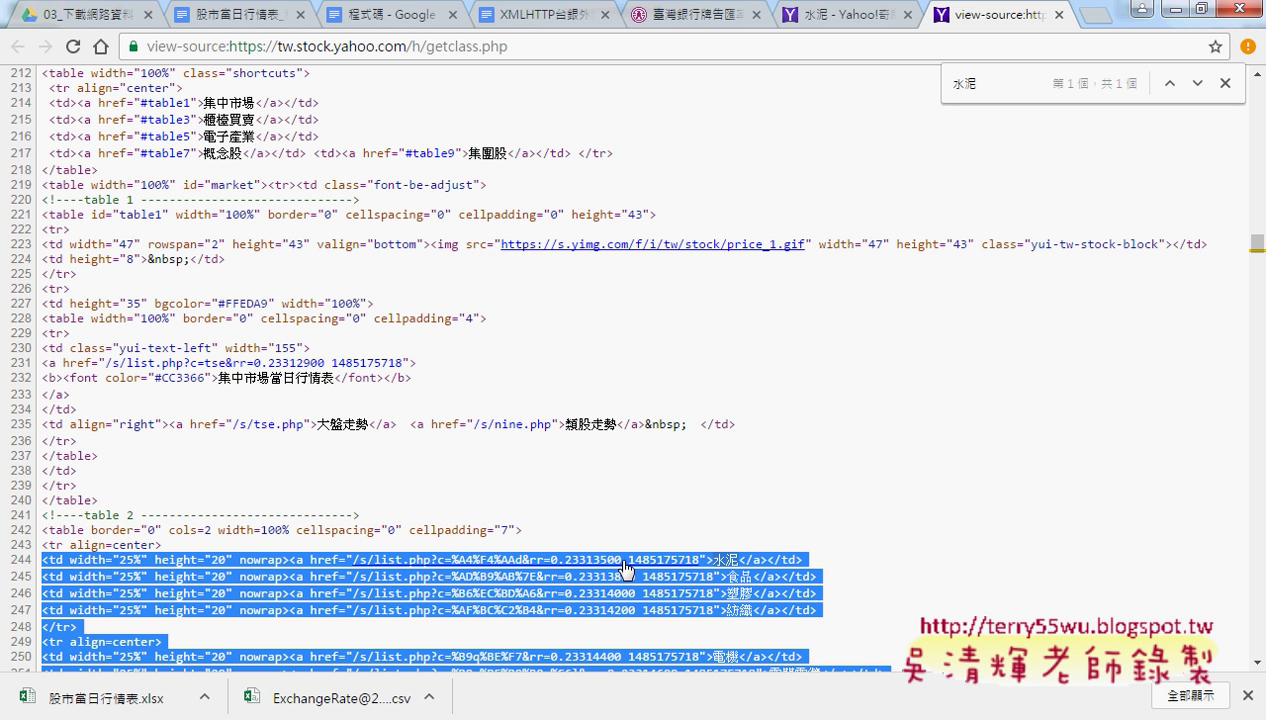
scroll(900, 505, down, 3)
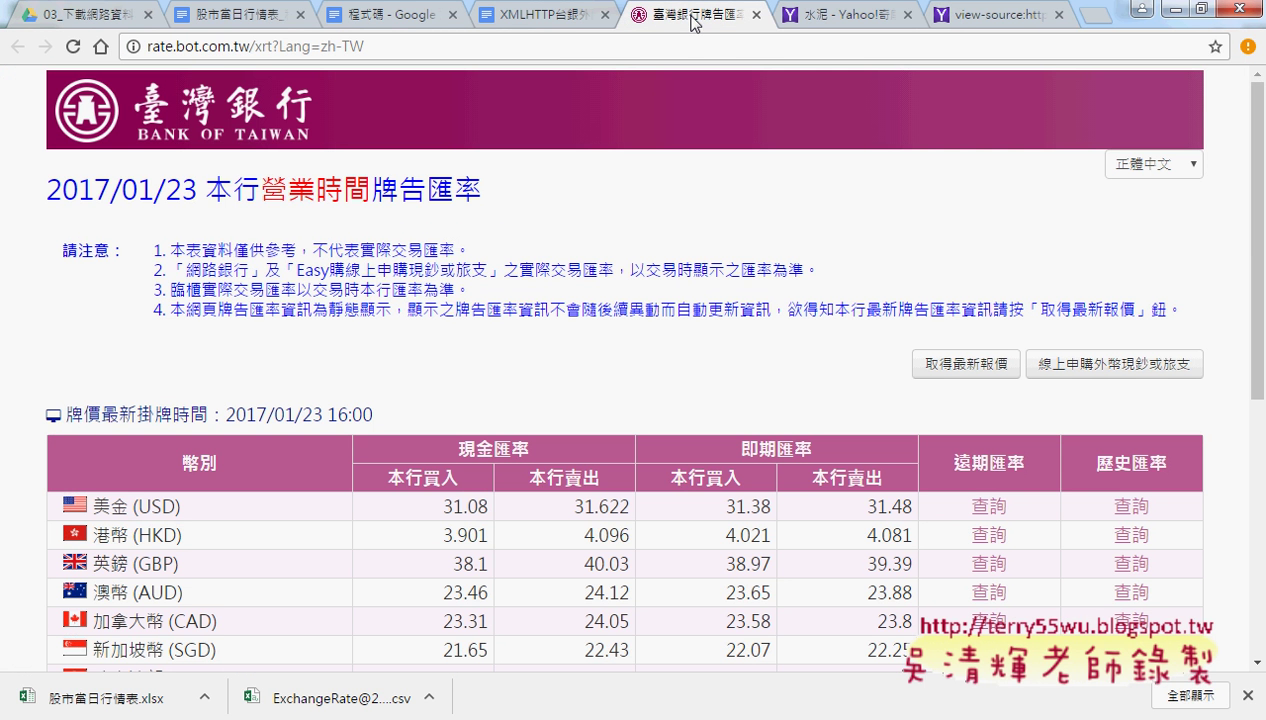
Step: Bring up the 股市當日行情表_程式碼 notes showing the cement stock table and 4.匯入網頁資料
click(688, 15)
click(233, 22)
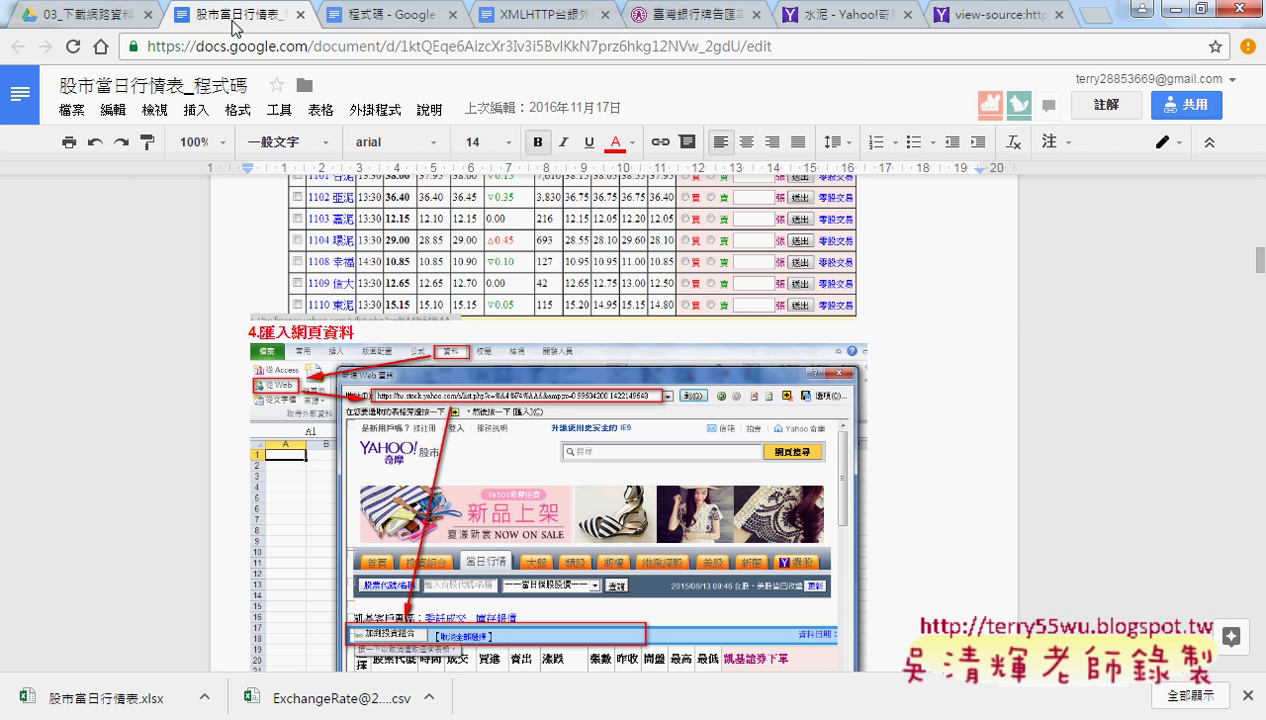